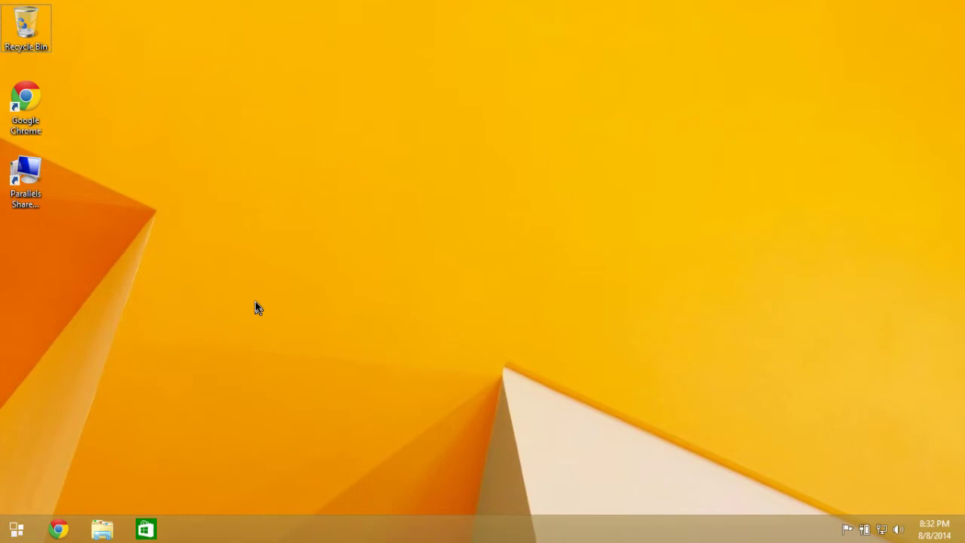
Search the Start menu for 'installed' and open the list of installed programs.
mouse_move(58, 530)
click(15, 529)
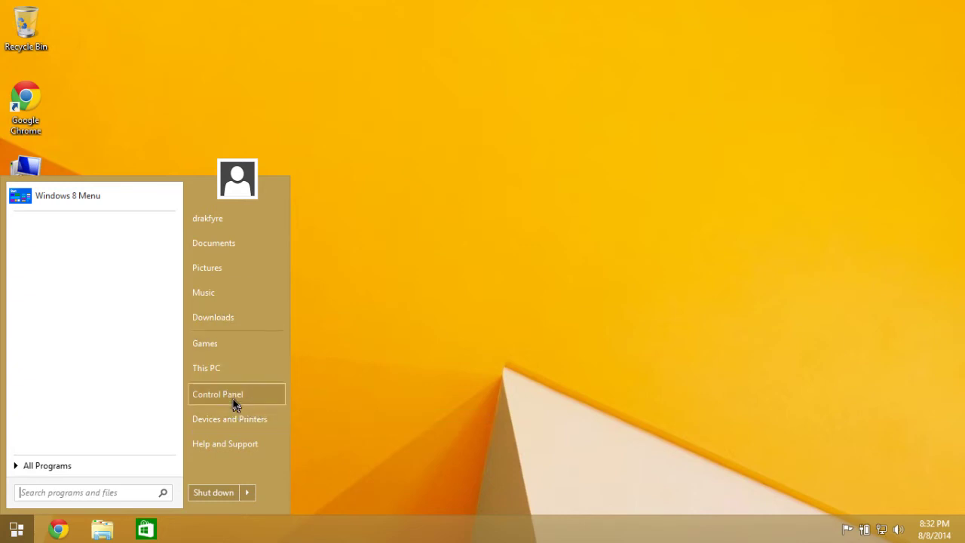
click(91, 468)
text(installed)
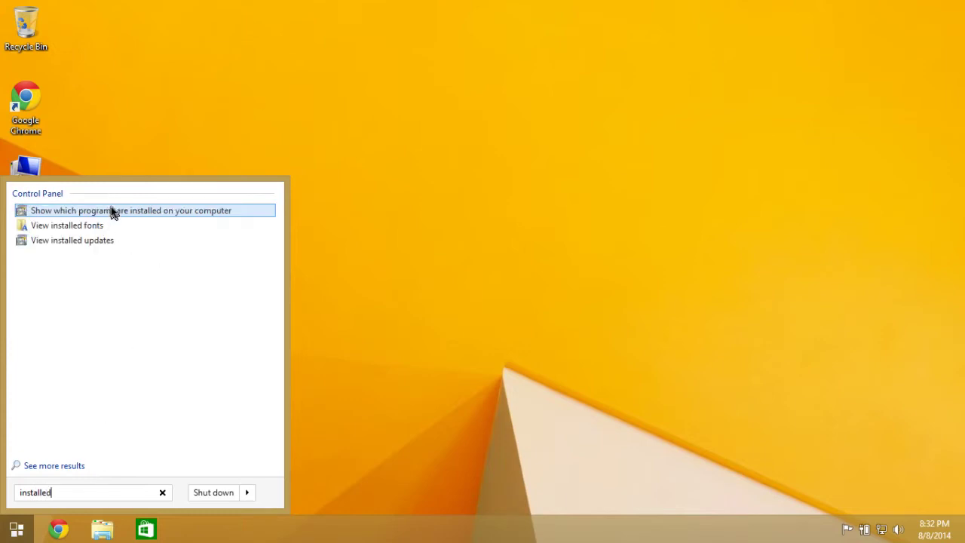
click(137, 210)
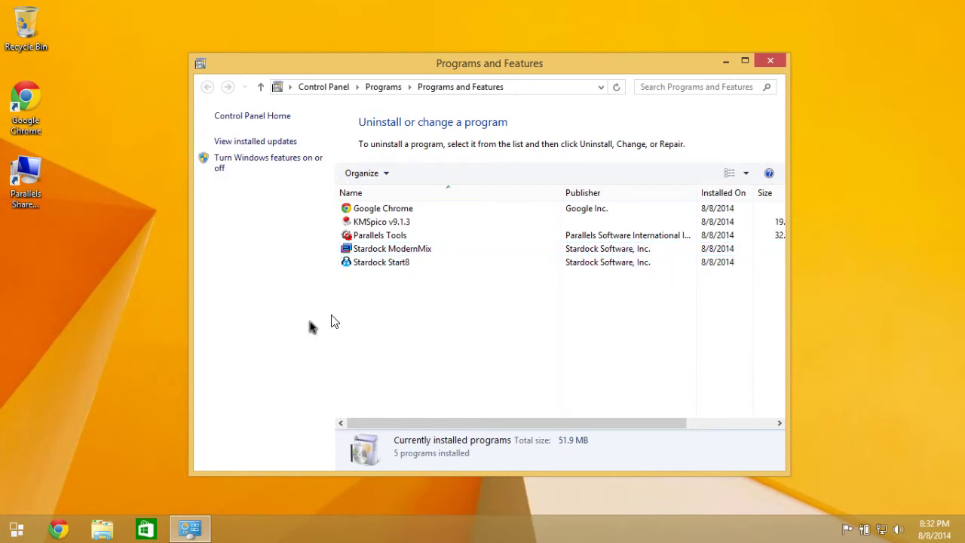
Select Stardock ModernMix in Programs and Features, then go to the Windows Start screen.
click(16, 528)
click(435, 299)
click(399, 248)
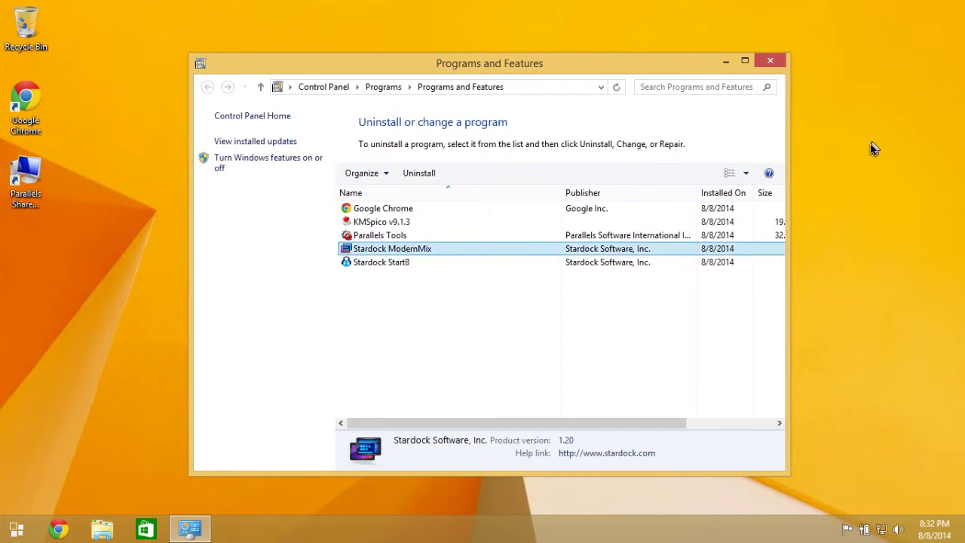
mouse_move(962, 369)
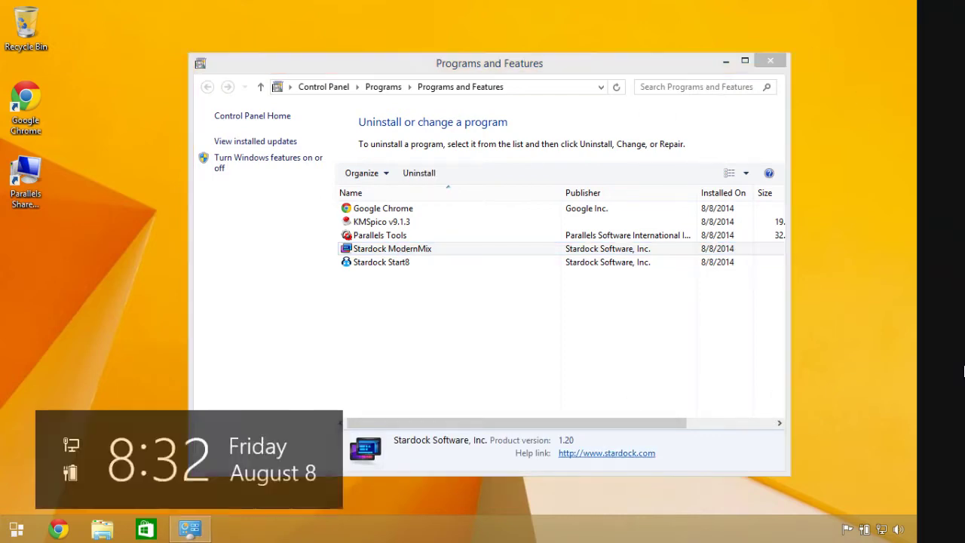
click(958, 271)
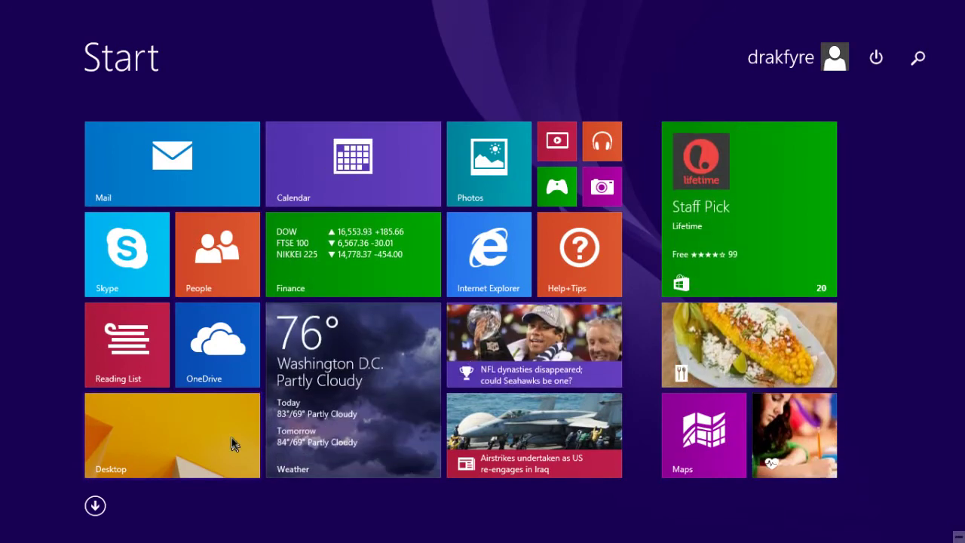
Launch Calendar, move and shrink its window, then close it.
click(335, 176)
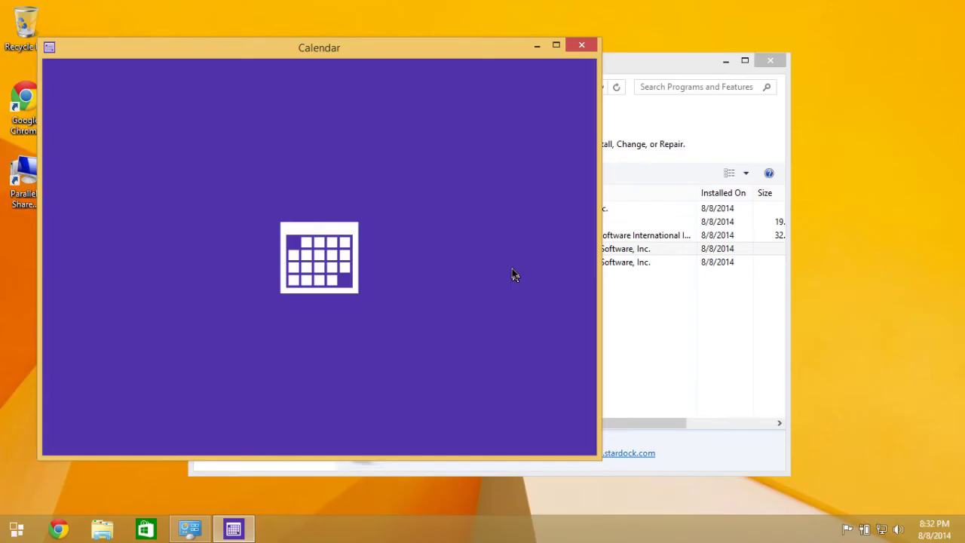
drag(263, 48, 382, 66)
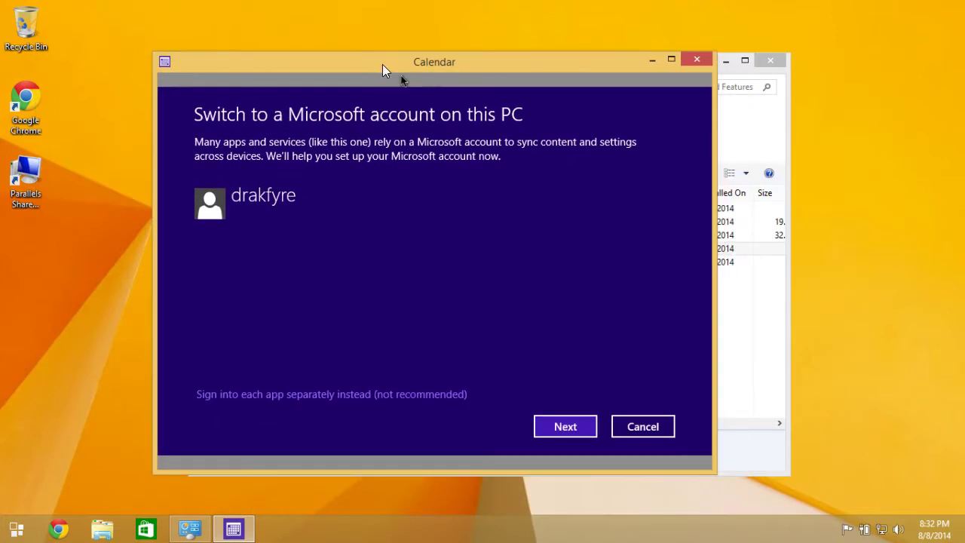
drag(714, 470, 786, 489)
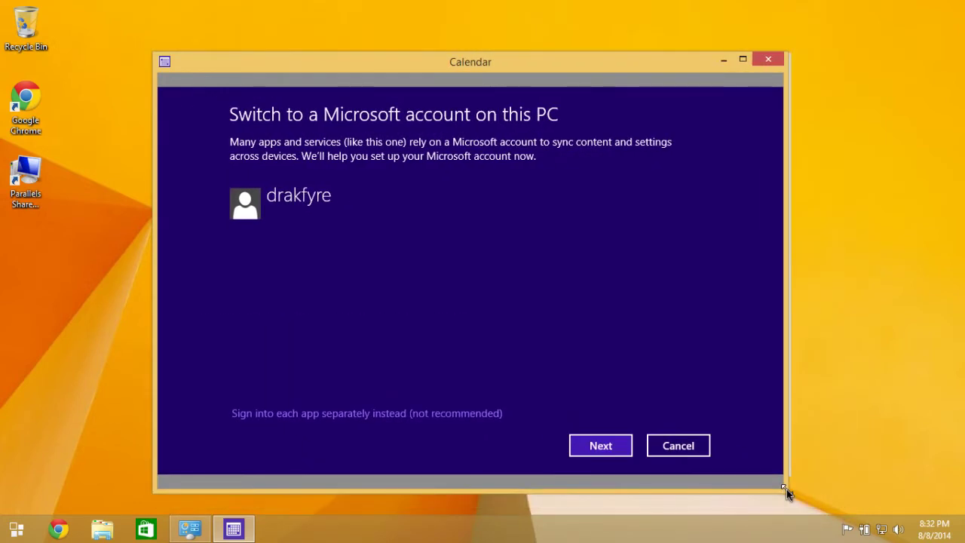
drag(616, 75, 551, 65)
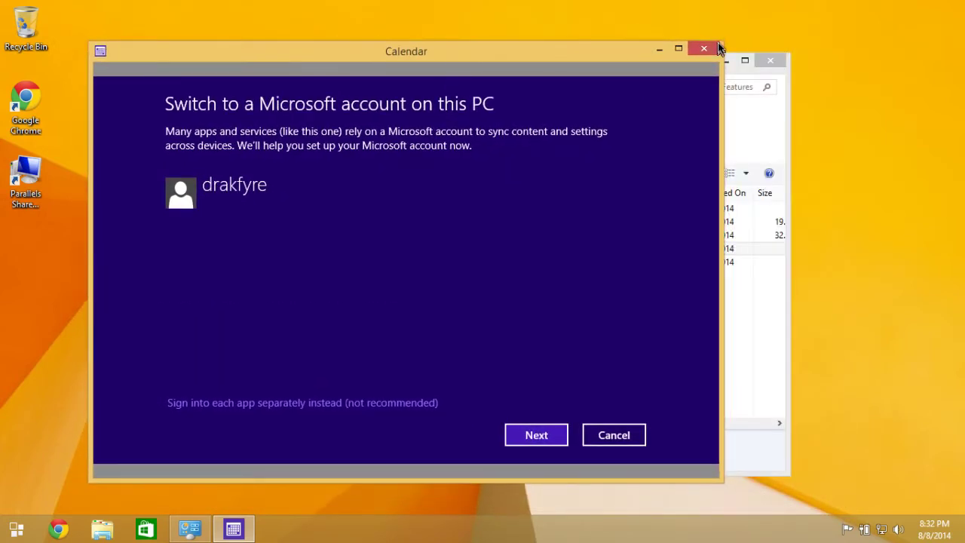
click(707, 48)
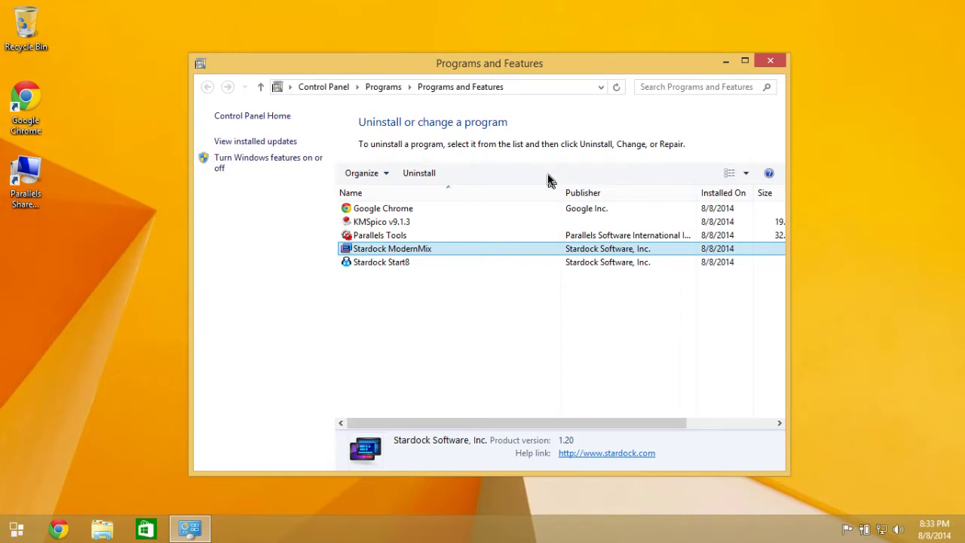
Return to the desktop via the Start screen and close Programs and Features.
click(11, 532)
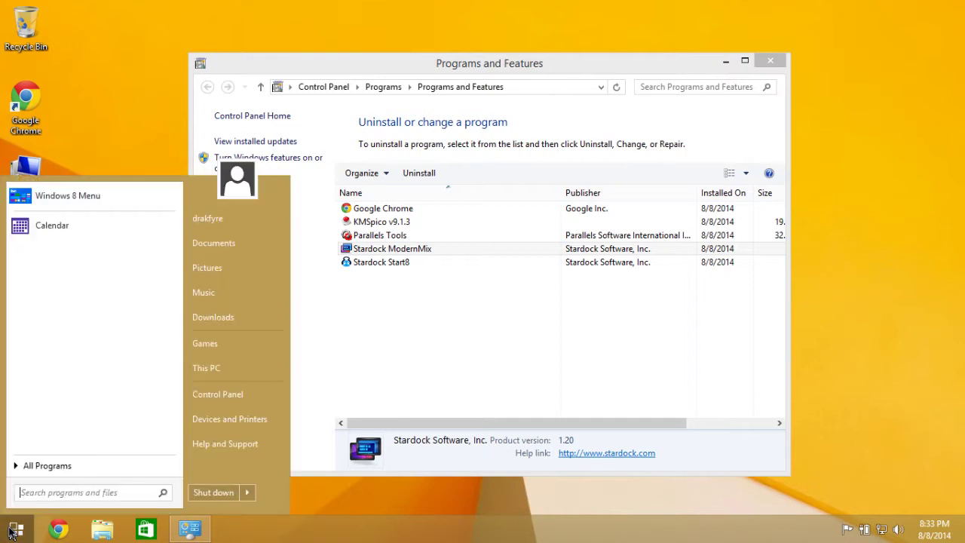
click(11, 532)
mouse_move(957, 150)
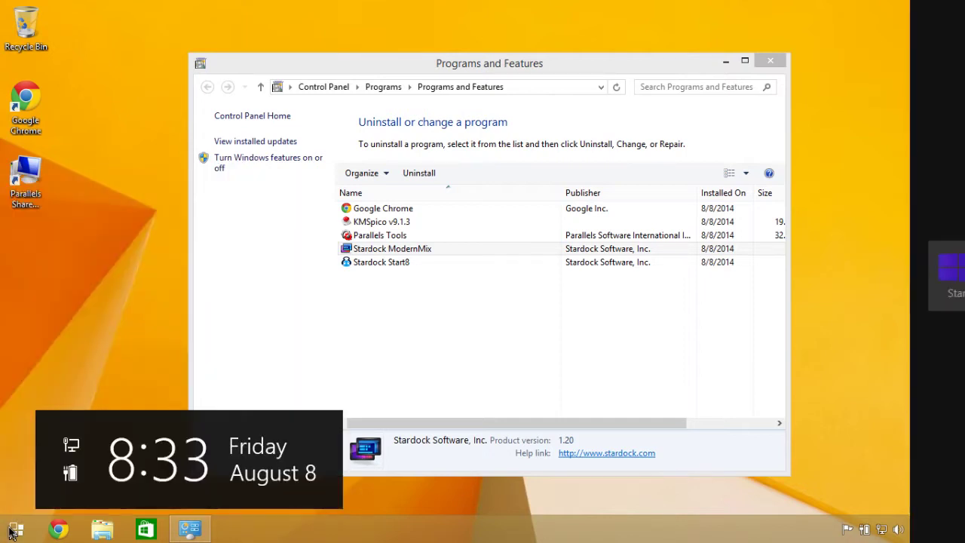
click(939, 272)
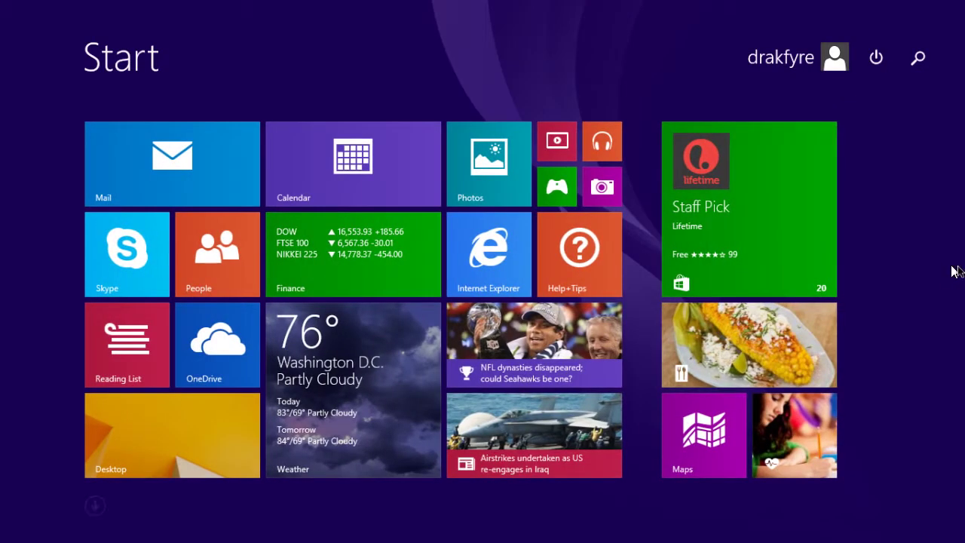
click(939, 273)
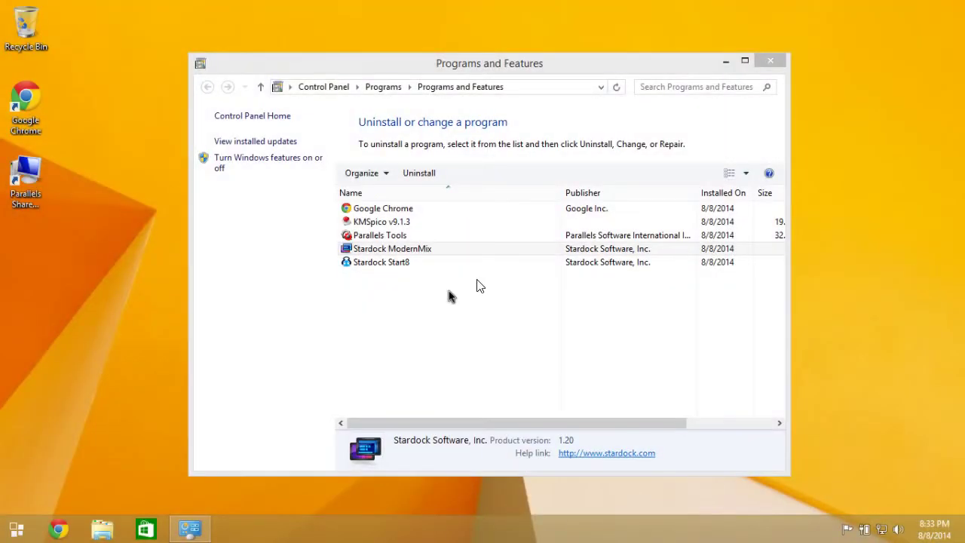
click(772, 65)
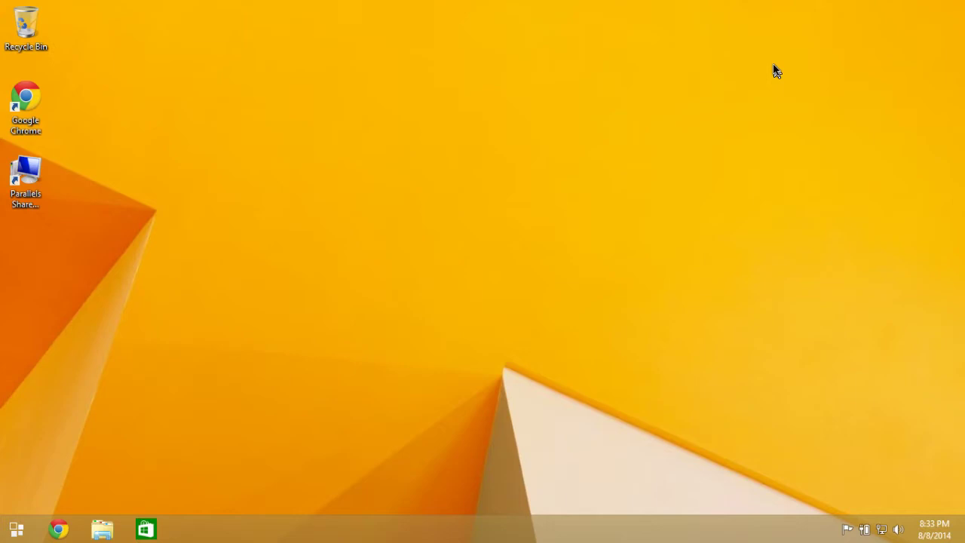
Launch Chrome and search Google for 'visual studio express' in a new tab.
click(59, 530)
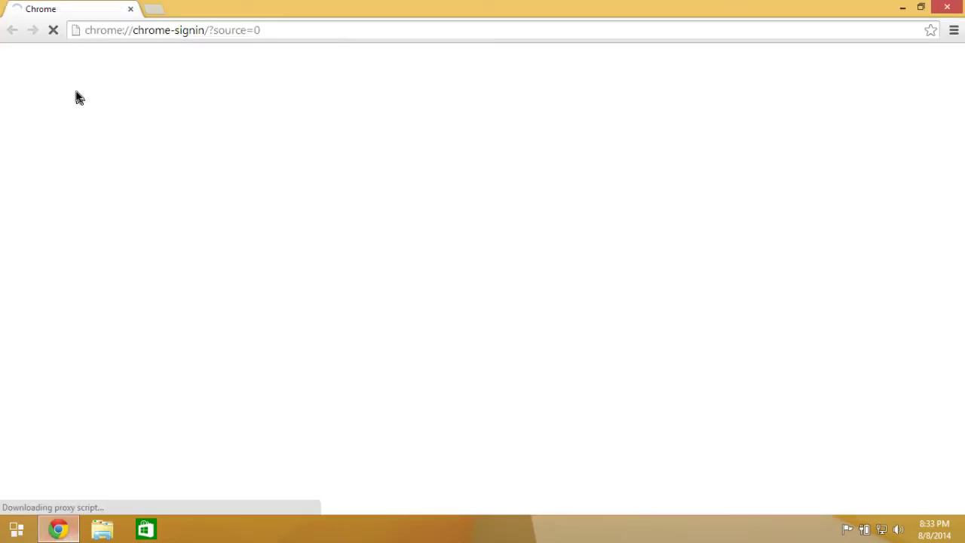
click(148, 9)
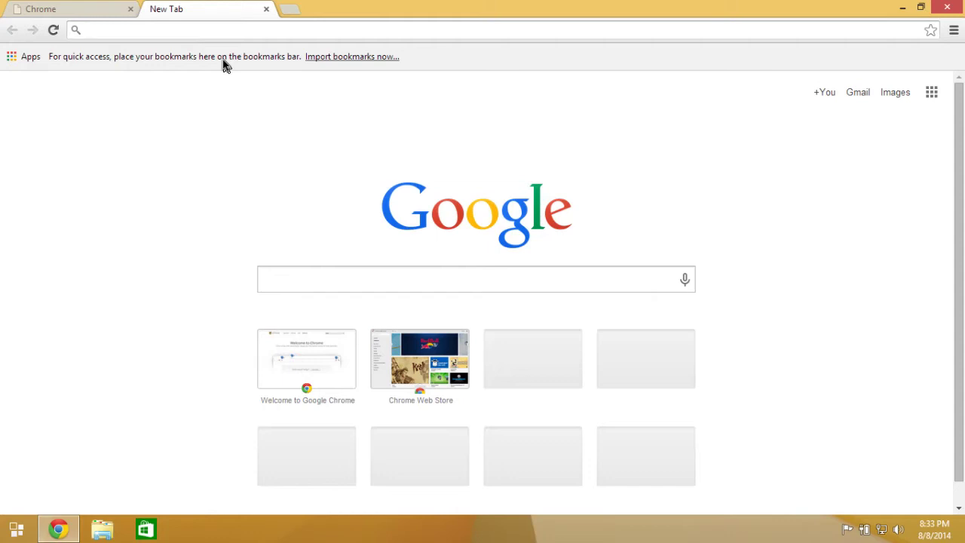
text(visual)
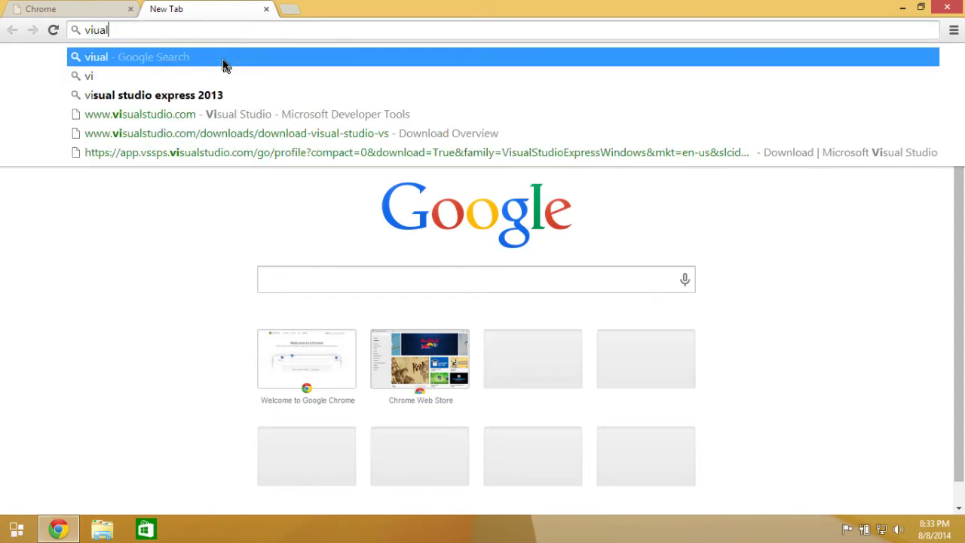
key(BackSpace)
key(BackSpace)
key(BackSpace)
key(BackSpace)
text(sual s)
key(Return)
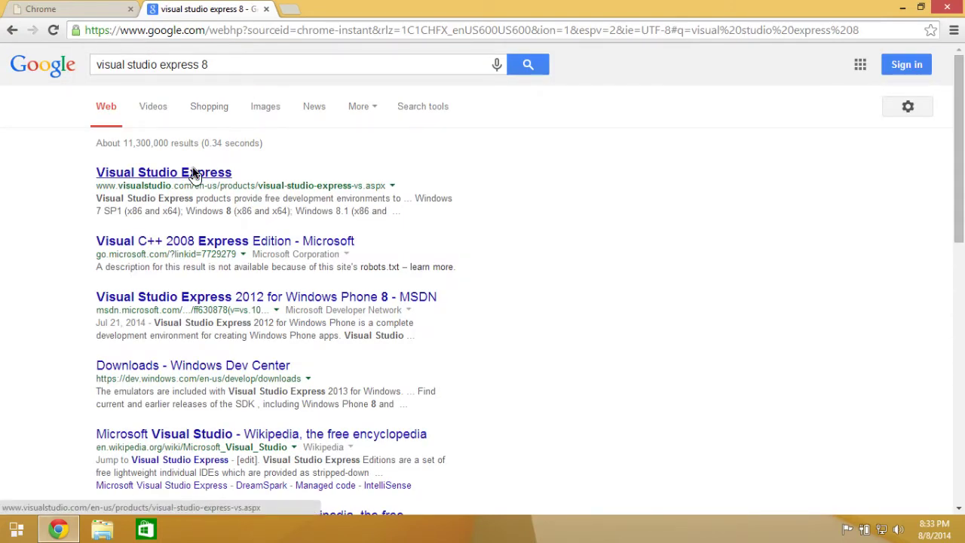
Open the Visual Studio Express result and download Express 2013 for Windows.
click(215, 175)
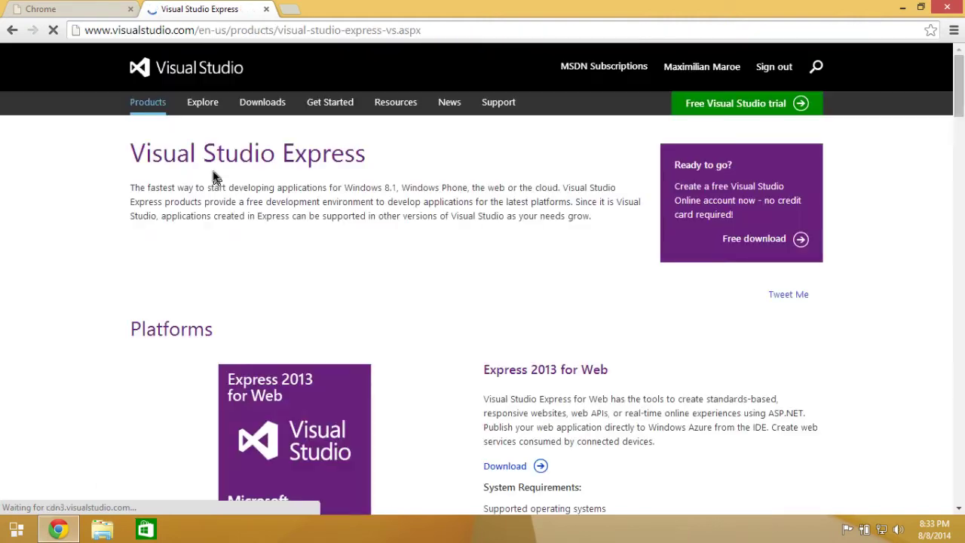
scroll(276, 216, down, 3)
scroll(275, 218, down, 9)
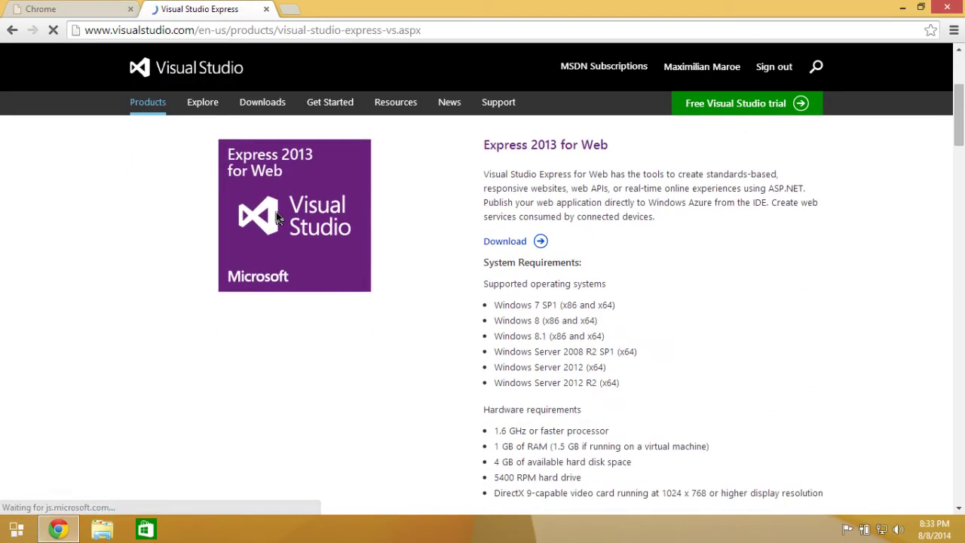
scroll(276, 218, down, 6)
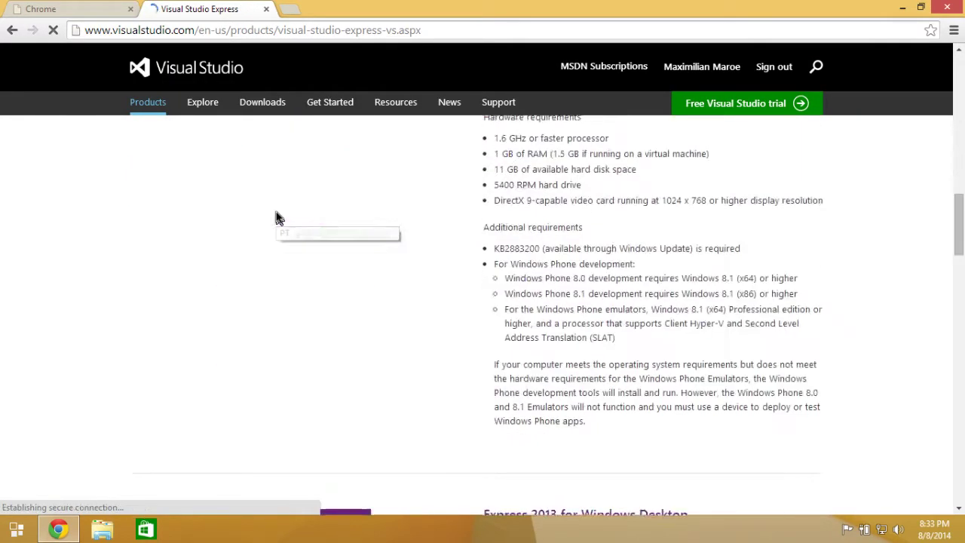
scroll(581, 318, up, 5)
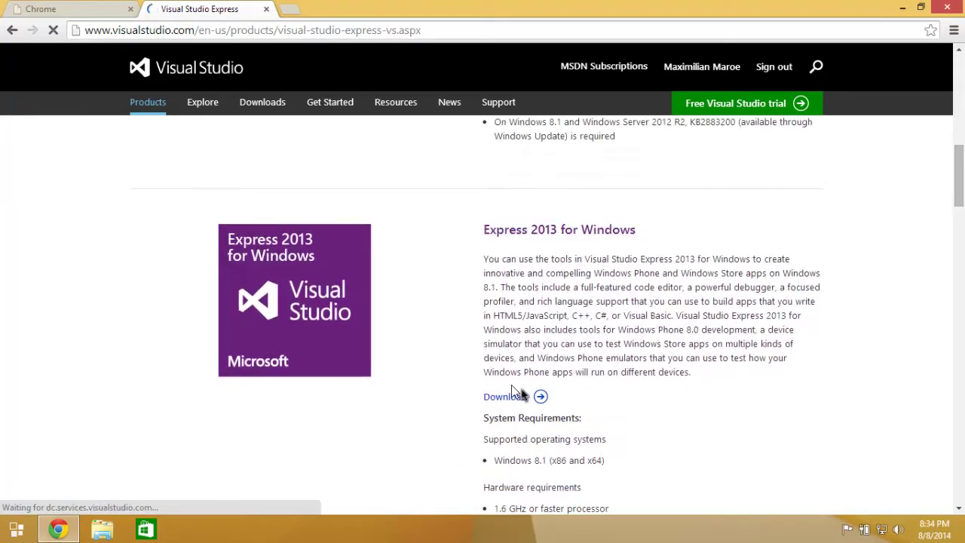
click(519, 401)
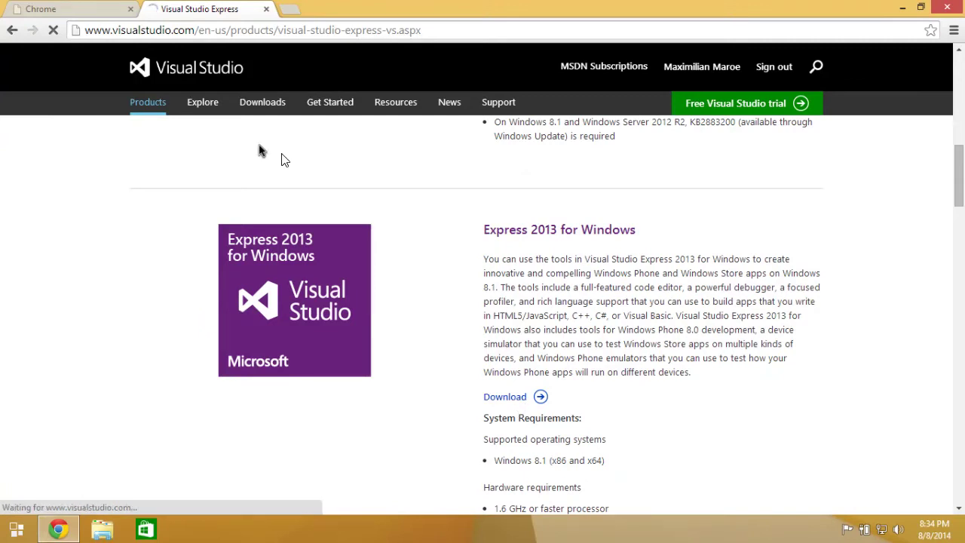
Go back to the search results, then forward again to the Visual Studio site.
click(12, 30)
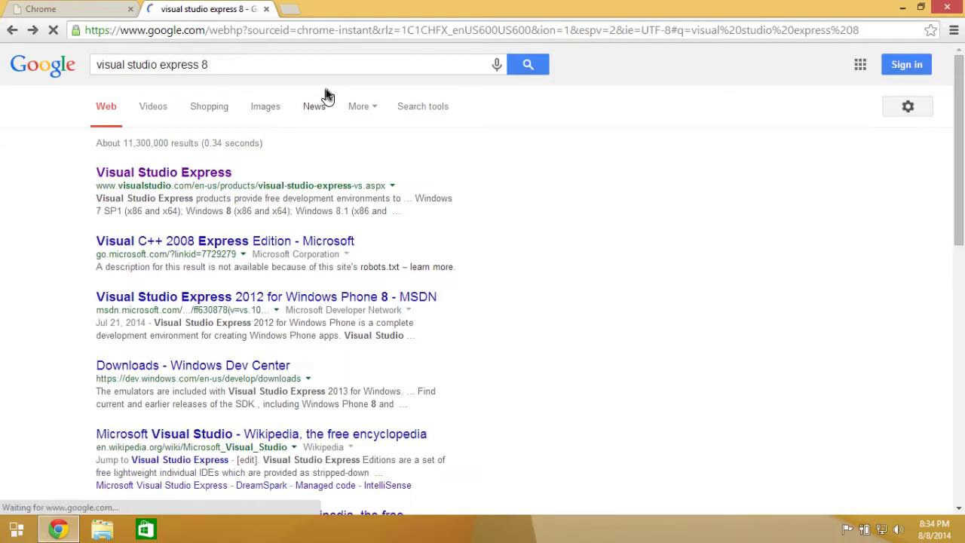
click(32, 31)
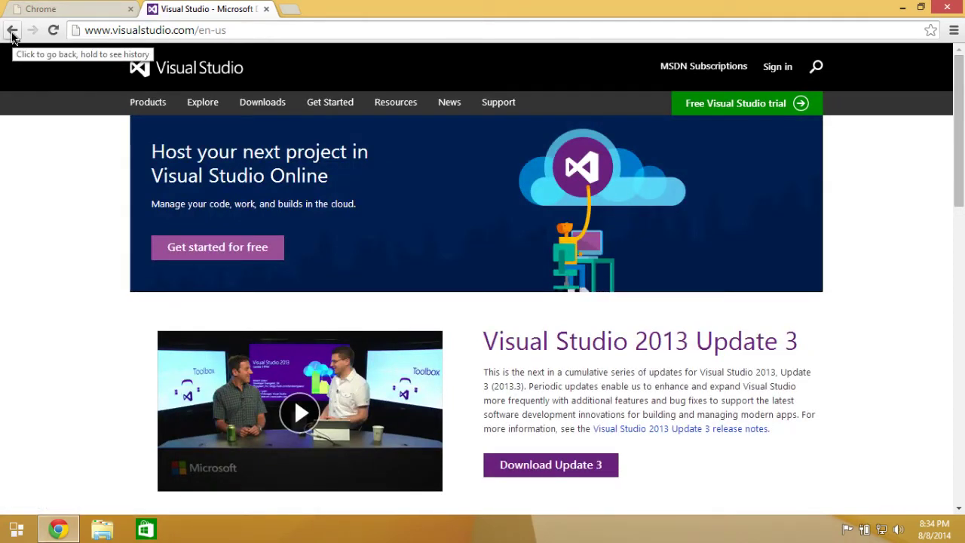
scroll(452, 125, down, 2)
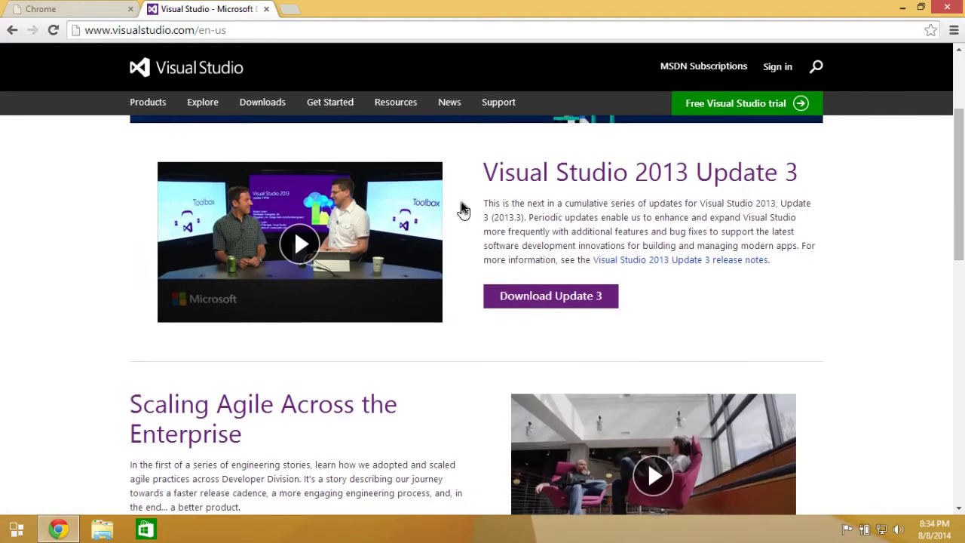
scroll(459, 209, up, 2)
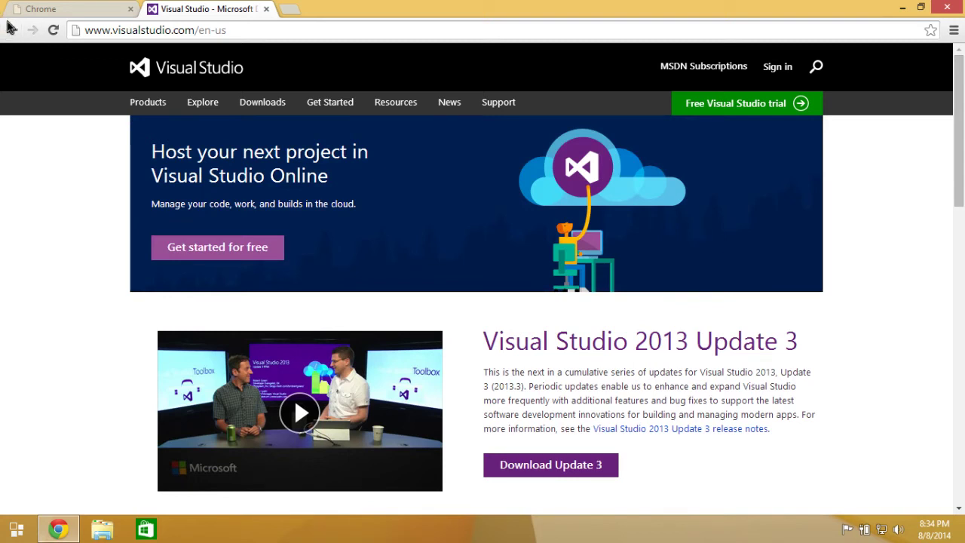
Open the downloads page and expand Visual Studio Express 2013 with Update 3 for Windows.
click(256, 101)
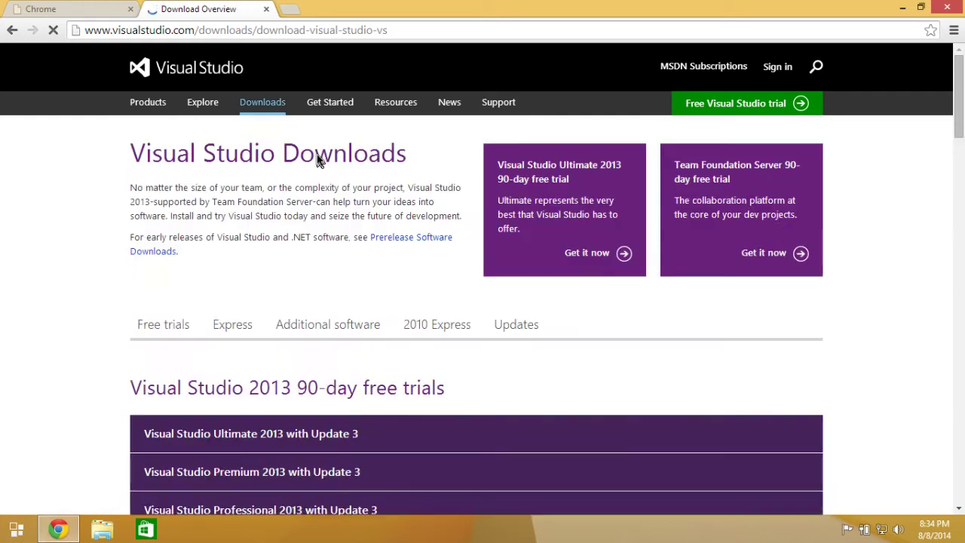
scroll(385, 312, down, 2)
scroll(384, 306, up, 1)
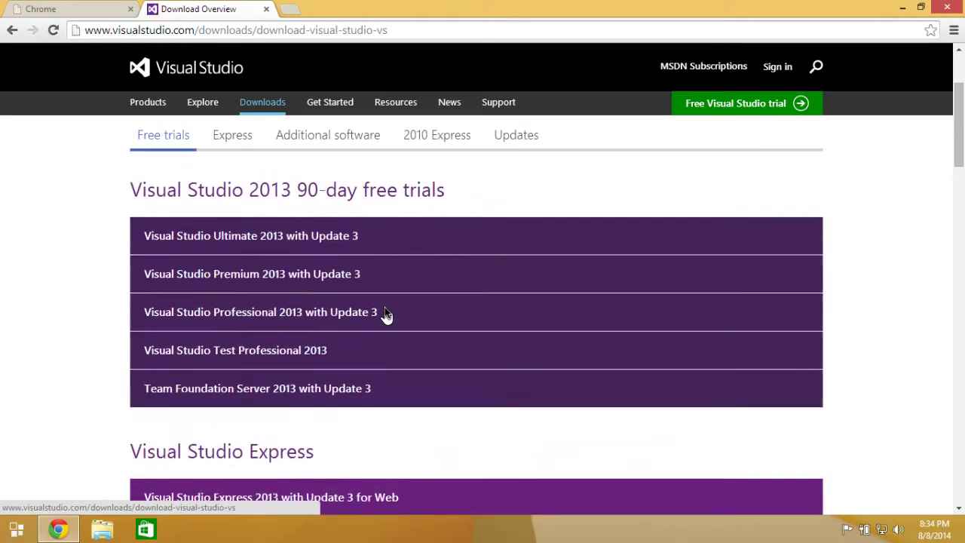
scroll(427, 393, down, 3)
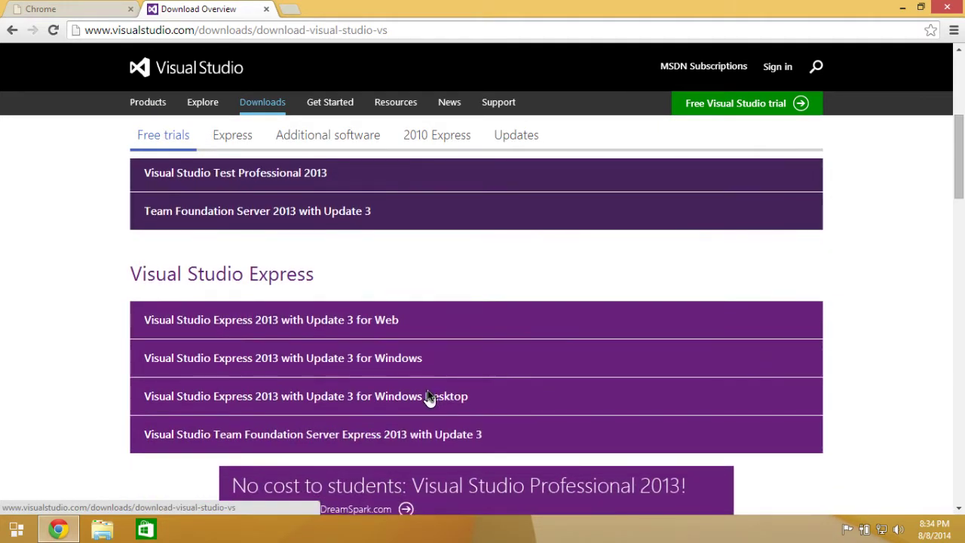
scroll(323, 209, up, 2)
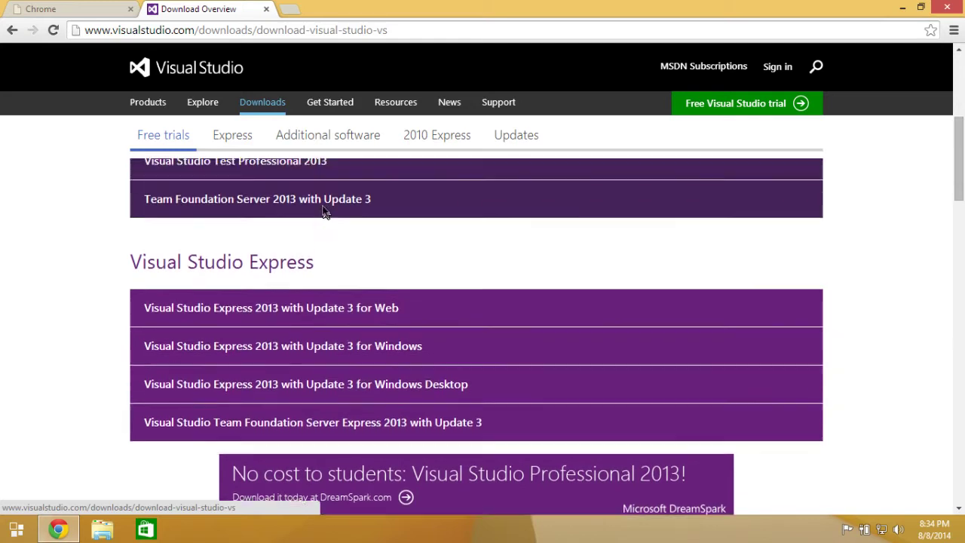
scroll(324, 211, down, 3)
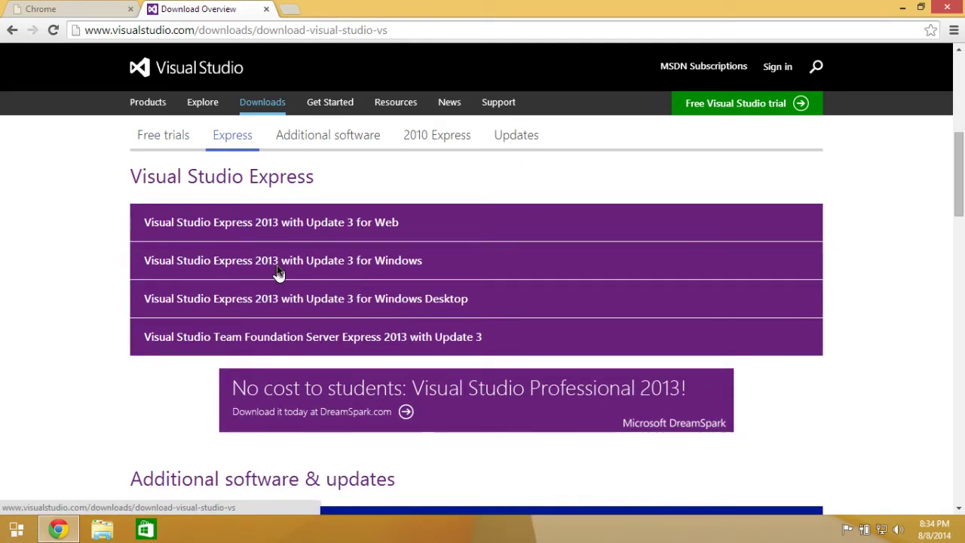
click(337, 264)
scroll(337, 264, down, 4)
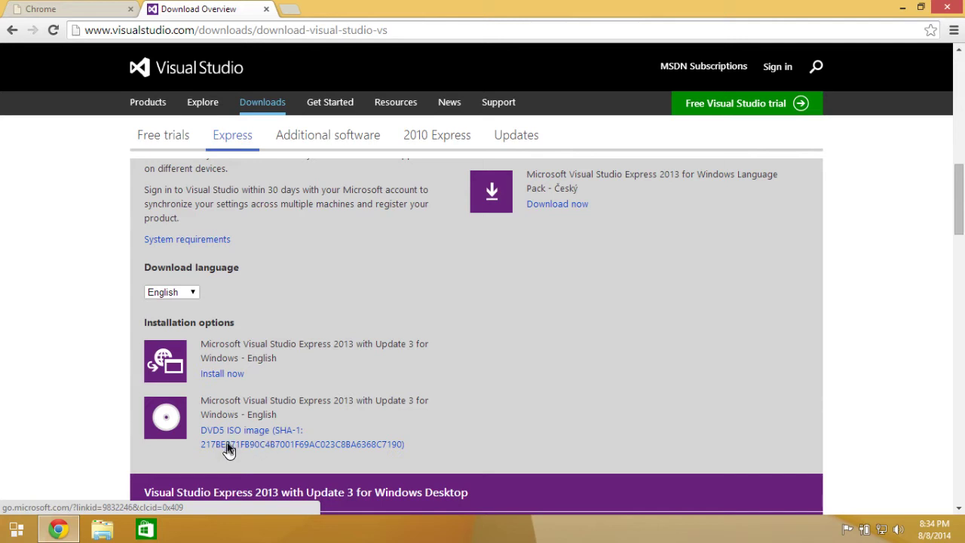
Try the web installer, then choose the DVD5 ISO image and start creating a Microsoft account.
click(226, 373)
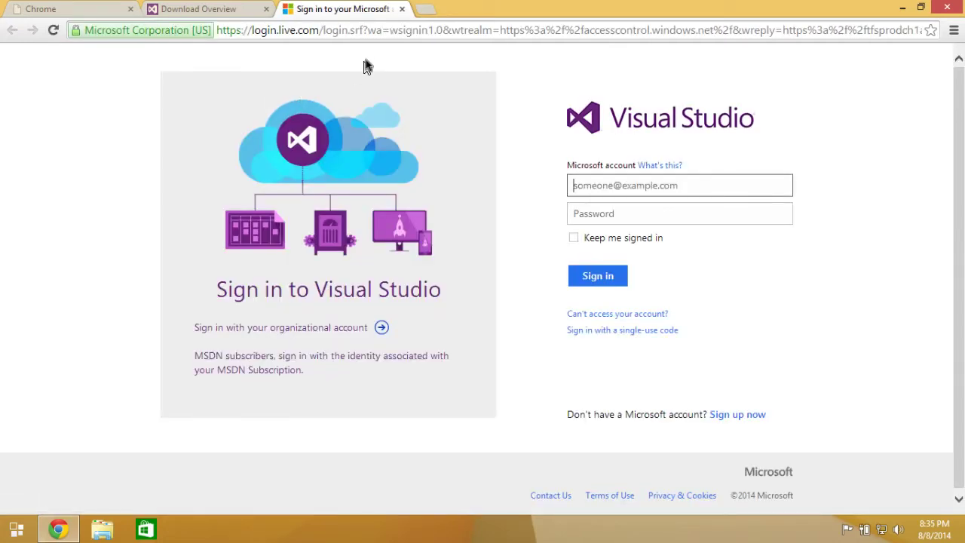
click(403, 11)
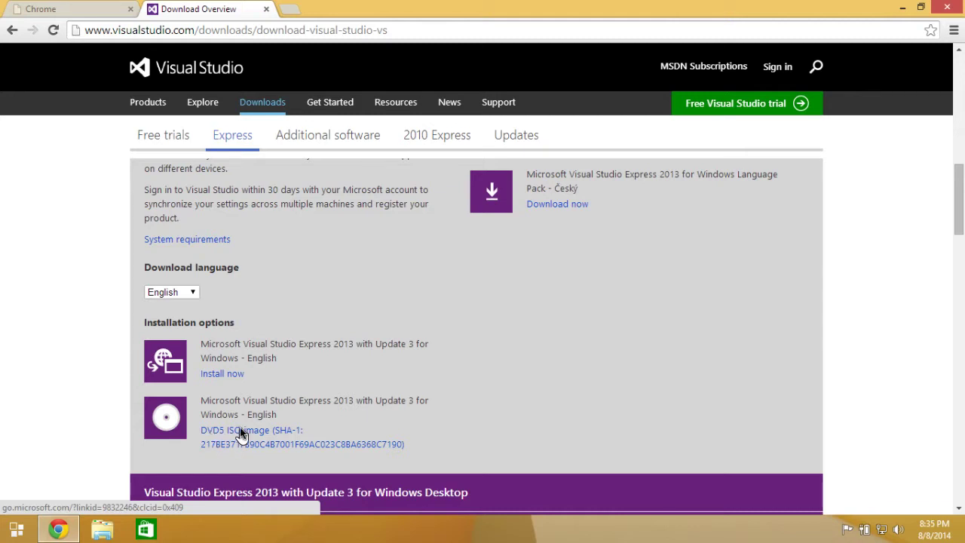
click(240, 432)
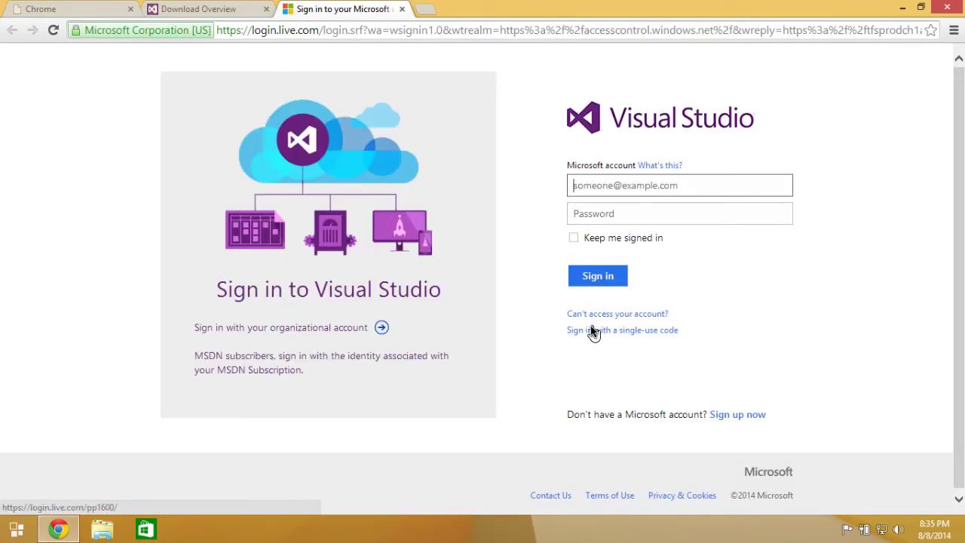
click(731, 414)
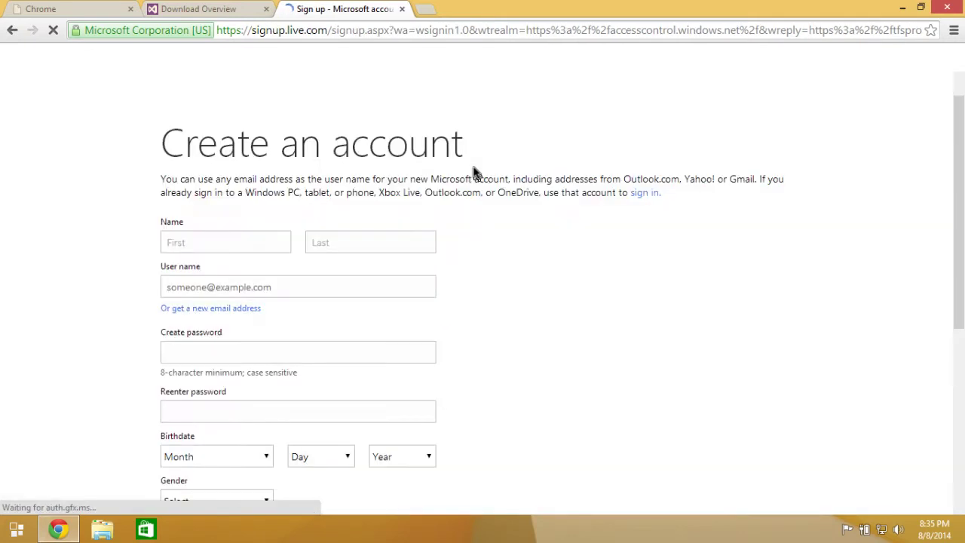
Enter the first and last name, the account user name and the password.
click(215, 253)
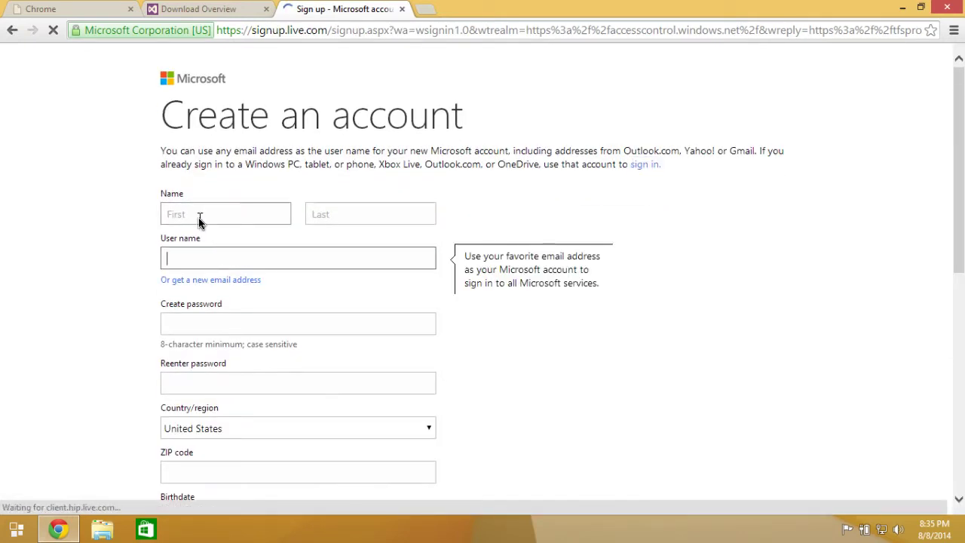
click(199, 219)
key(Tab)
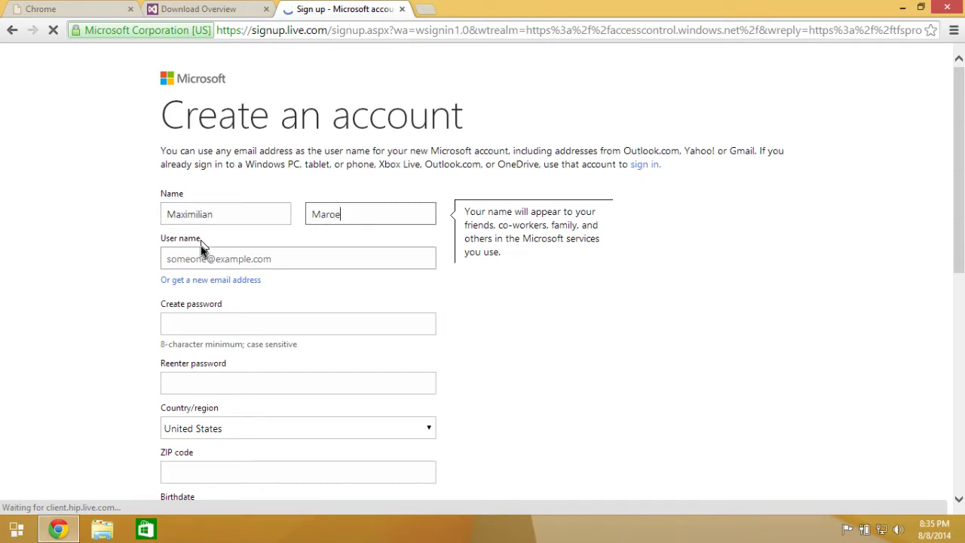
click(203, 255)
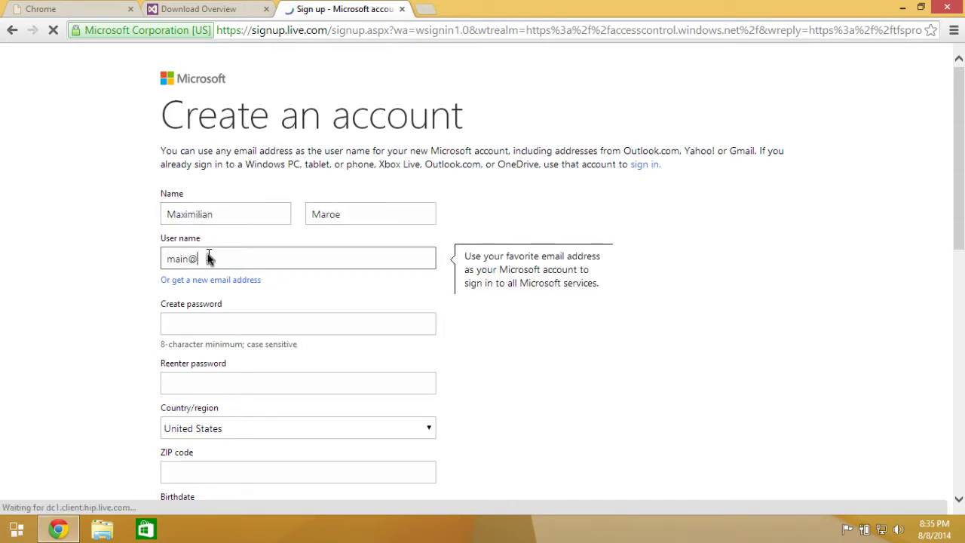
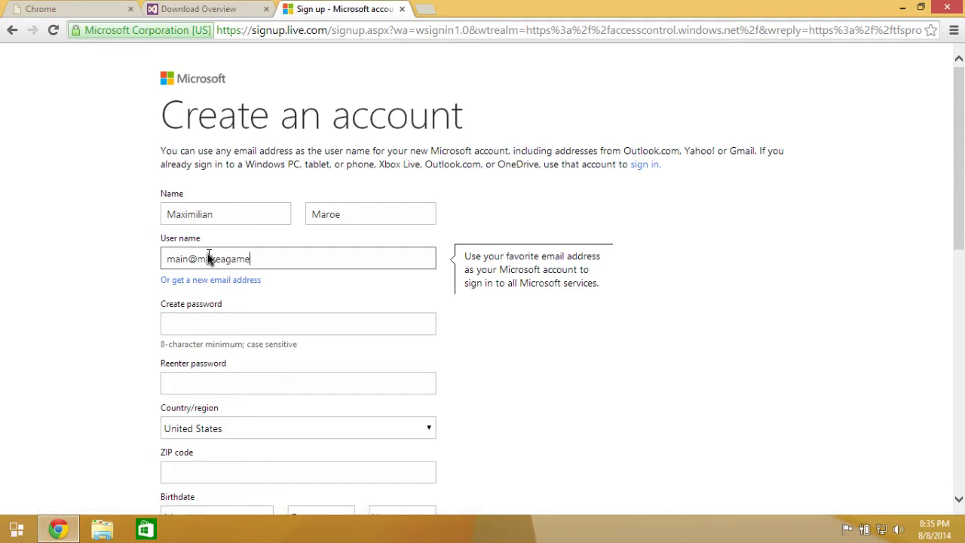
click(209, 323)
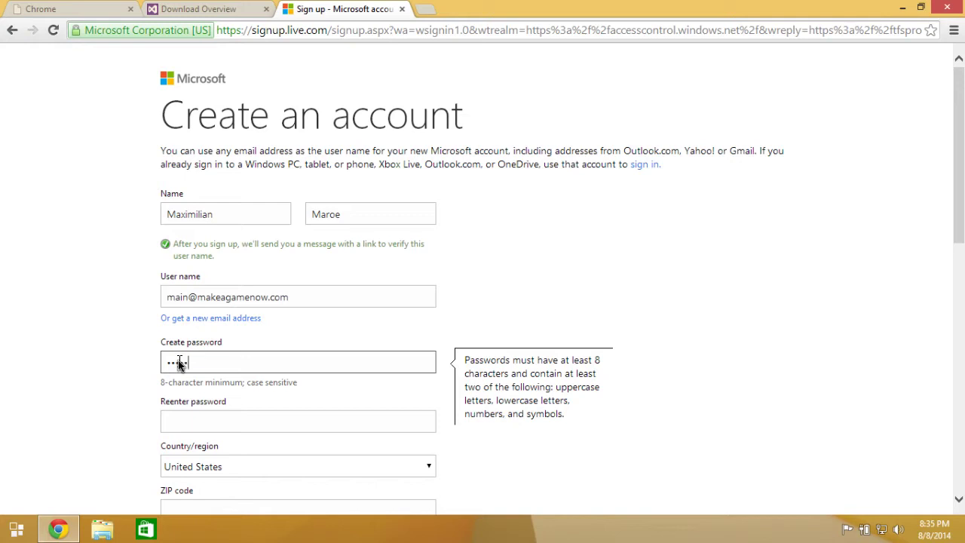
key(Tab)
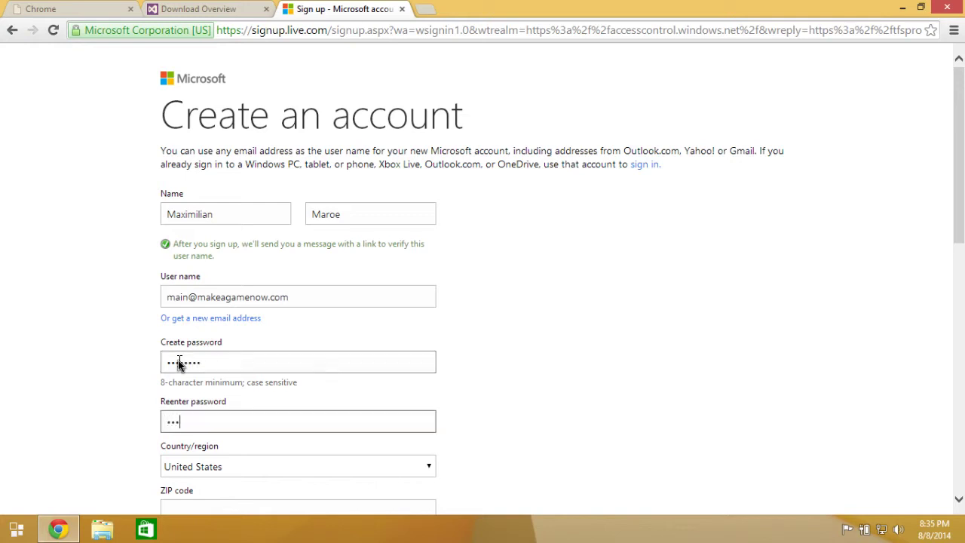
scroll(226, 362, down, 2)
click(198, 393)
text(97702)
scroll(197, 392, down, 2)
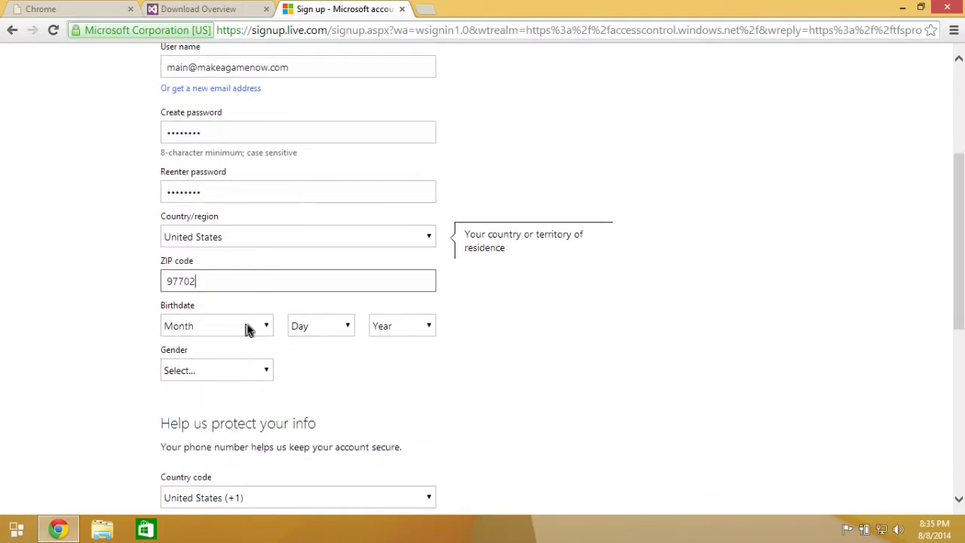
click(247, 329)
click(218, 408)
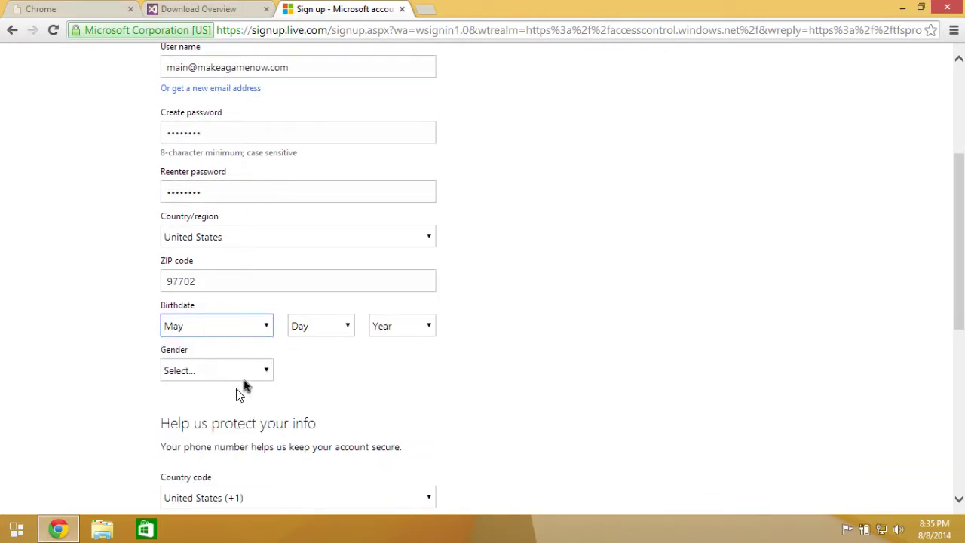
click(320, 328)
click(296, 134)
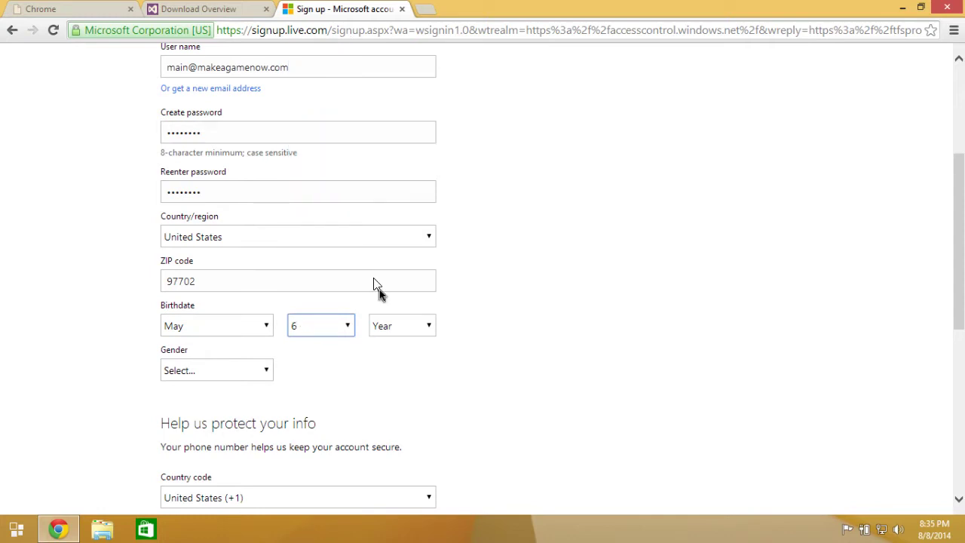
click(398, 325)
scroll(392, 264, down, 6)
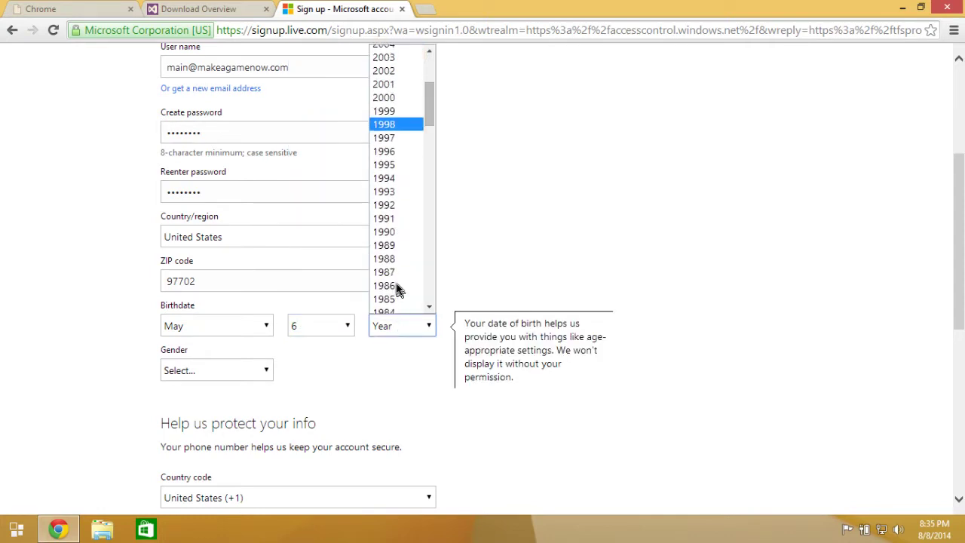
click(391, 264)
scroll(362, 359, down, 2)
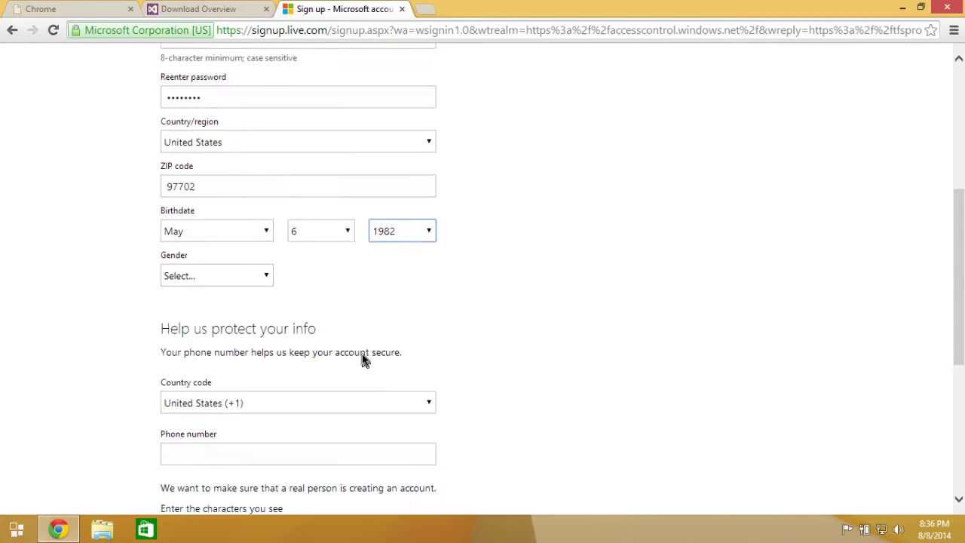
Set gender to Male, enter phone and captcha, decline promotional offers, and create the account.
click(215, 259)
click(218, 292)
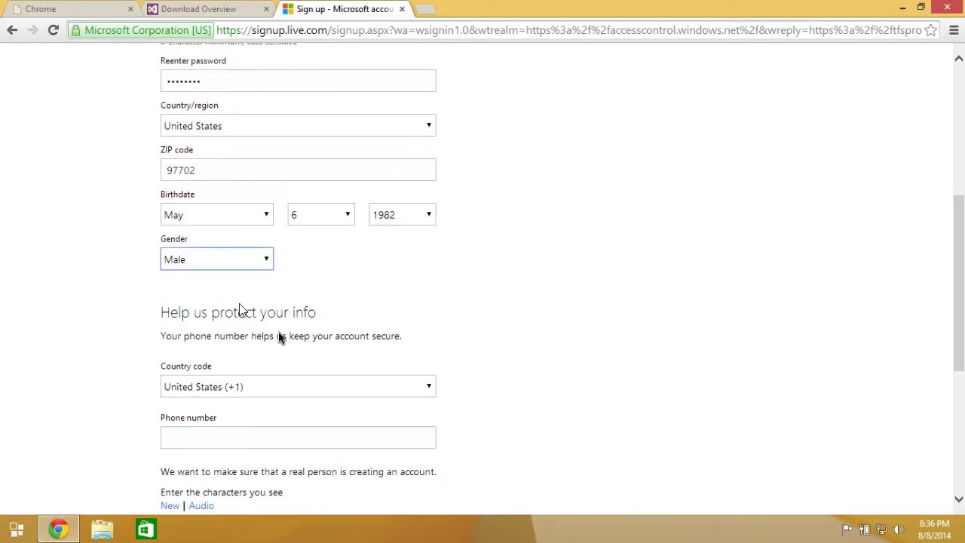
scroll(295, 354, down, 2)
click(202, 254)
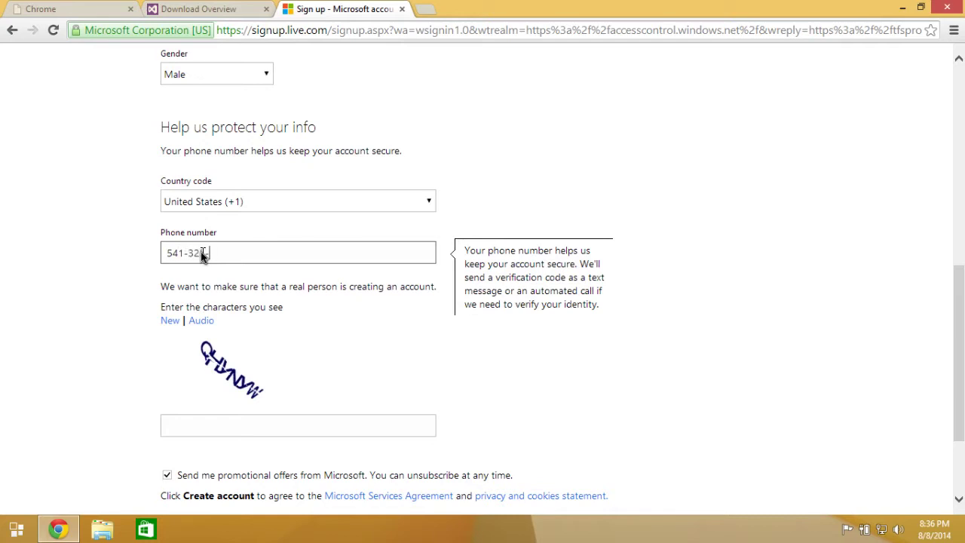
scroll(278, 347, down, 1)
click(231, 348)
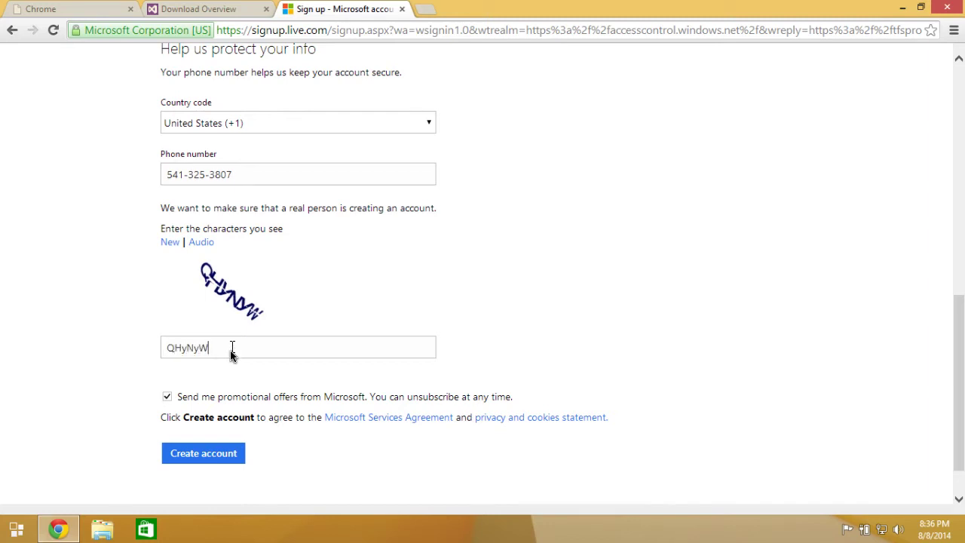
click(168, 397)
scroll(186, 405, down, 1)
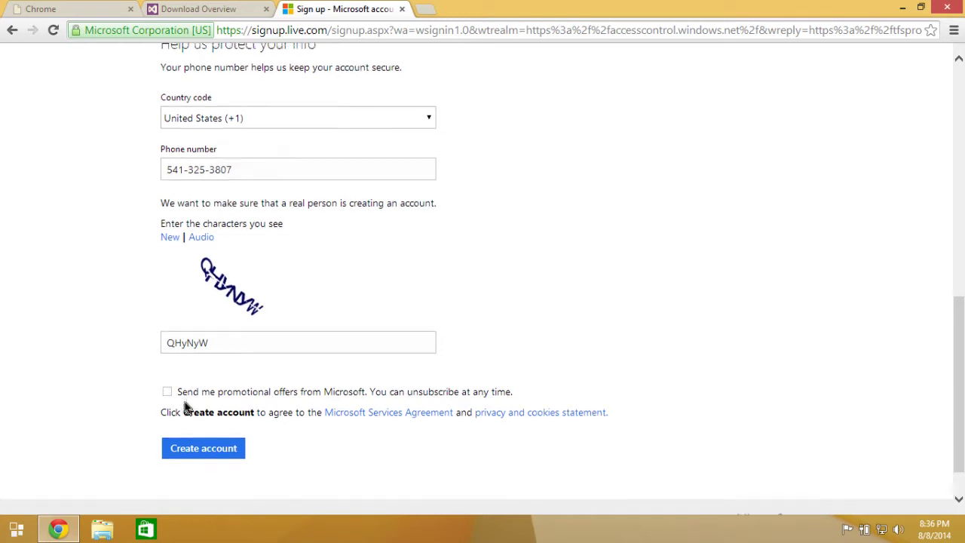
click(197, 404)
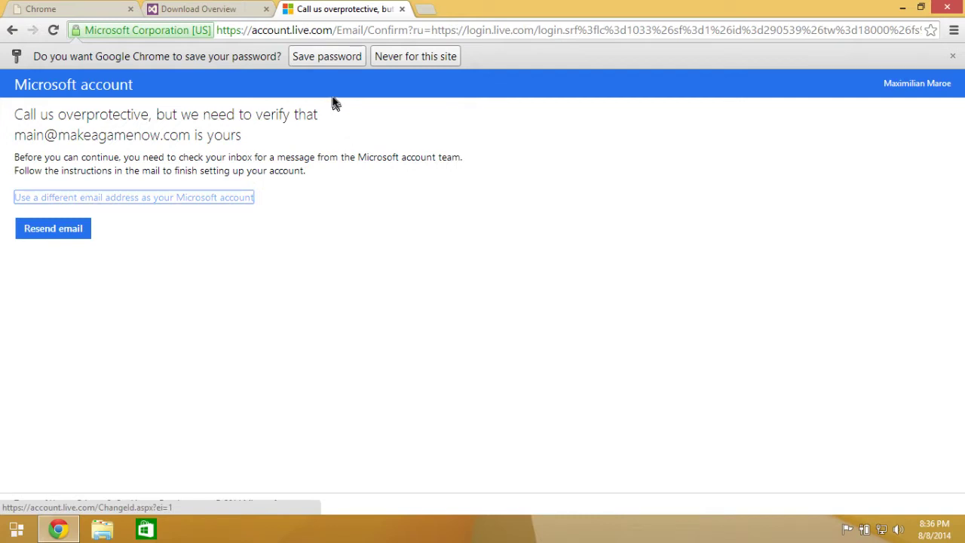
Answer the save-password offer and go to gmail.com in a new tab.
click(327, 56)
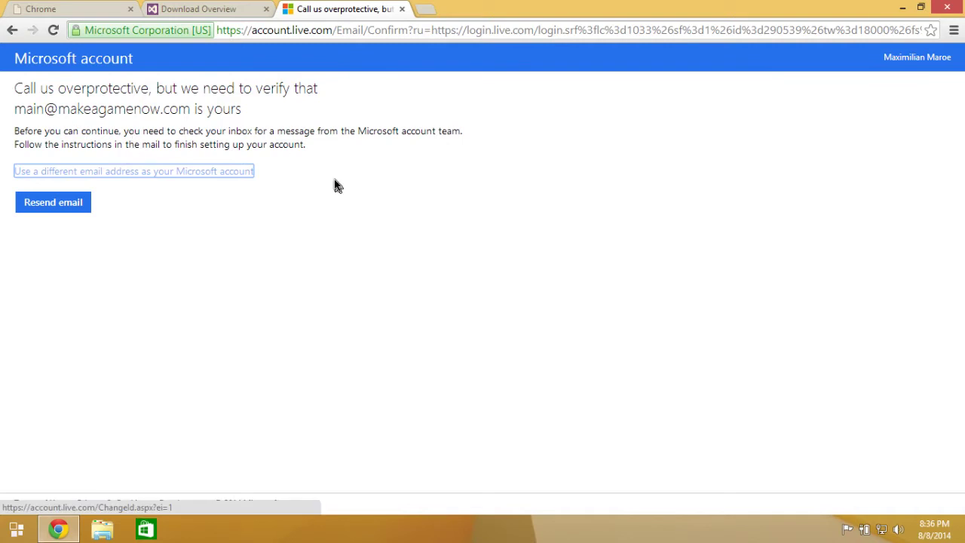
click(426, 9)
text(gmail.om)
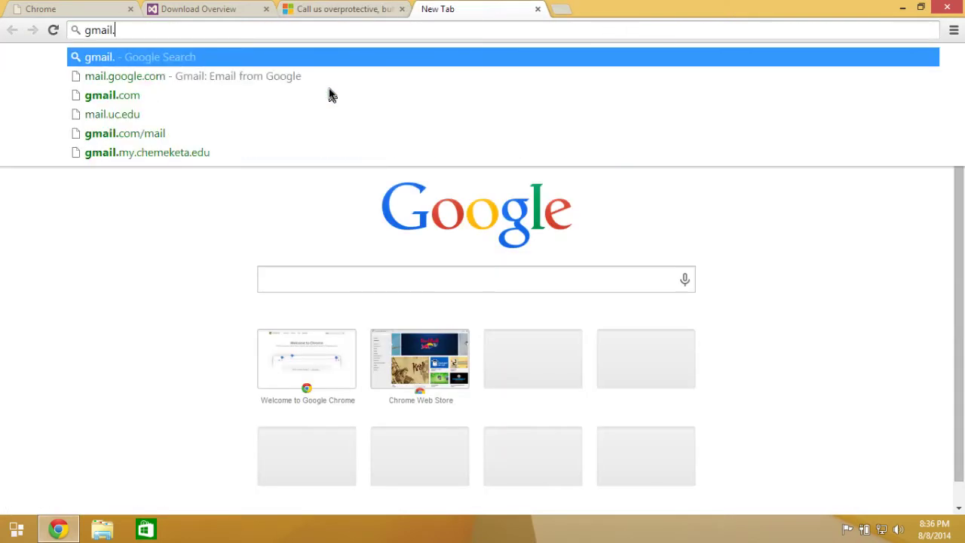
key(BackSpace)
key(BackSpace)
text(c)
key(BackSpace)
key(BackSpace)
key(BackSpace)
key(BackSpace)
key(BackSpace)
key(BackSpace)
key(BackSpace)
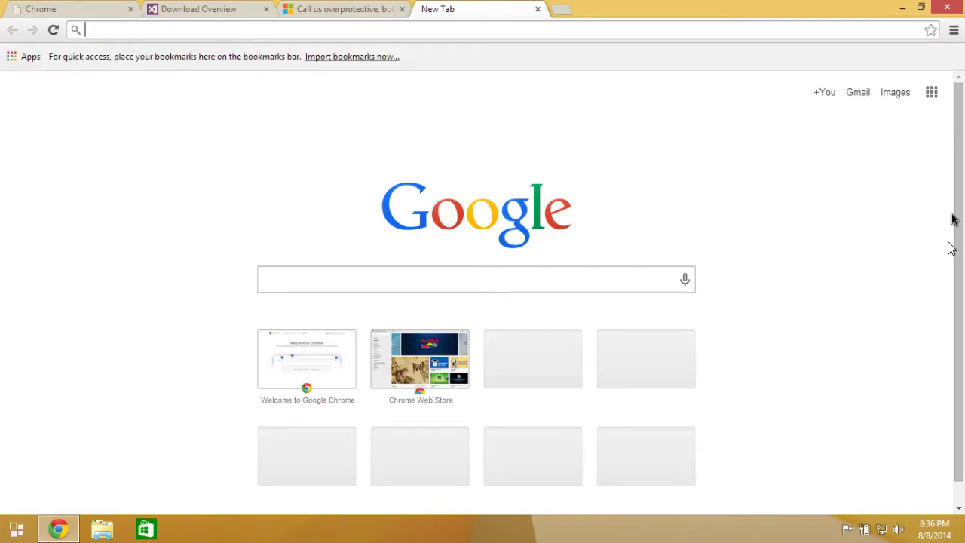
text(gmail.com)
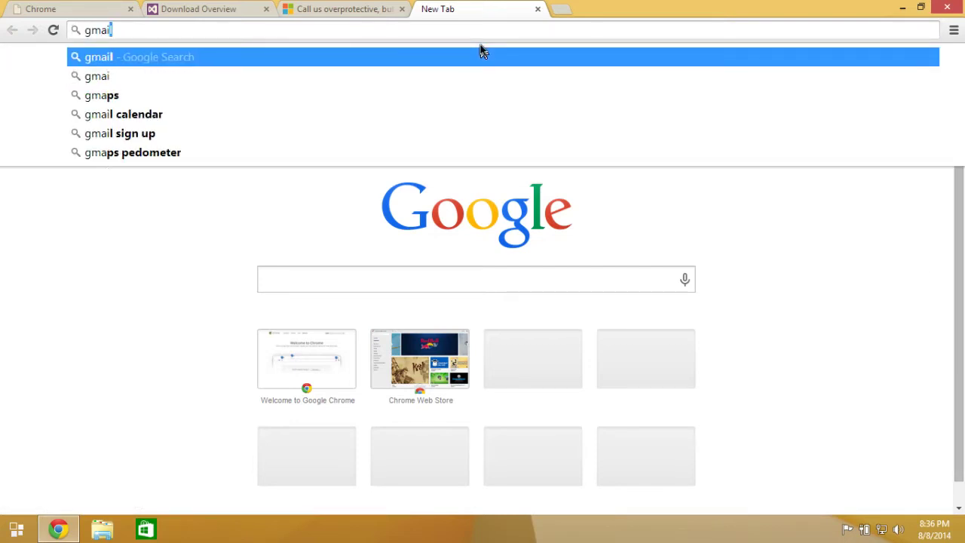
key(Return)
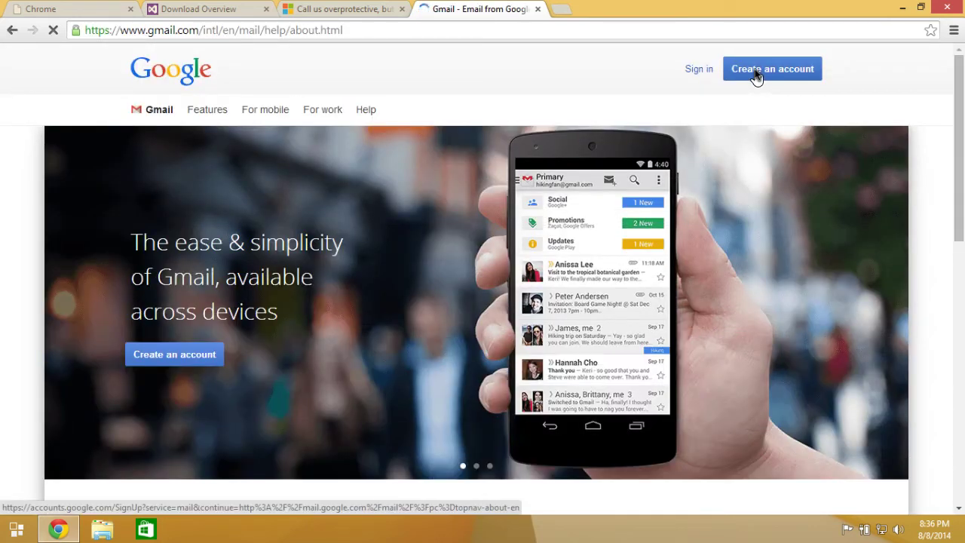
Sign in to Gmail with the account e-mail address and password.
click(701, 69)
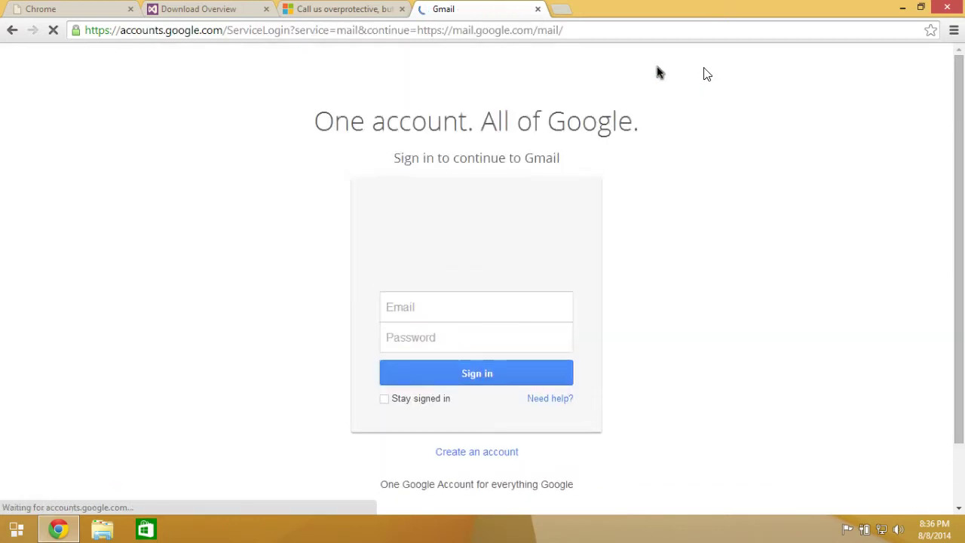
text(mail@gm)
key(BackSpace)
key(BackSpace)
key(BackSpace)
key(BackSpace)
key(BackSpace)
key(BackSpace)
key(BackSpace)
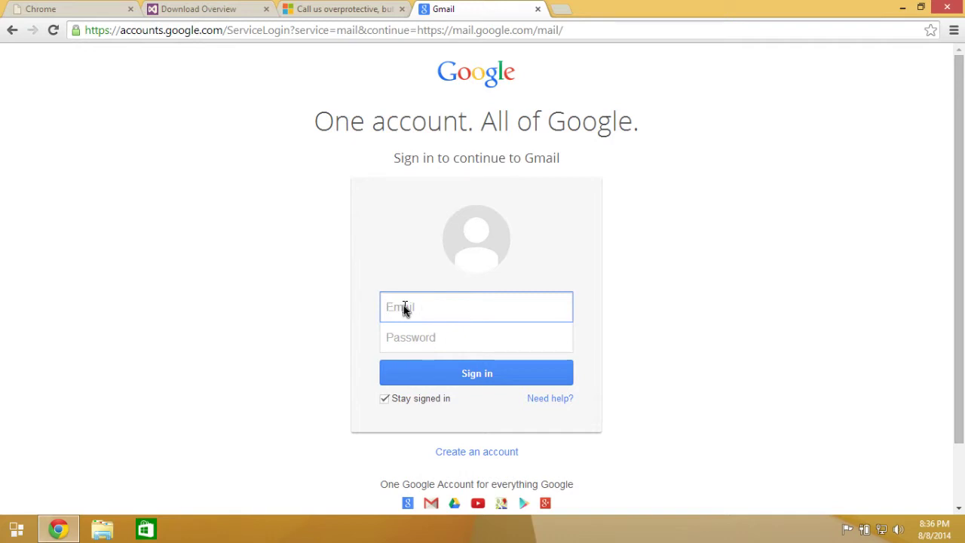
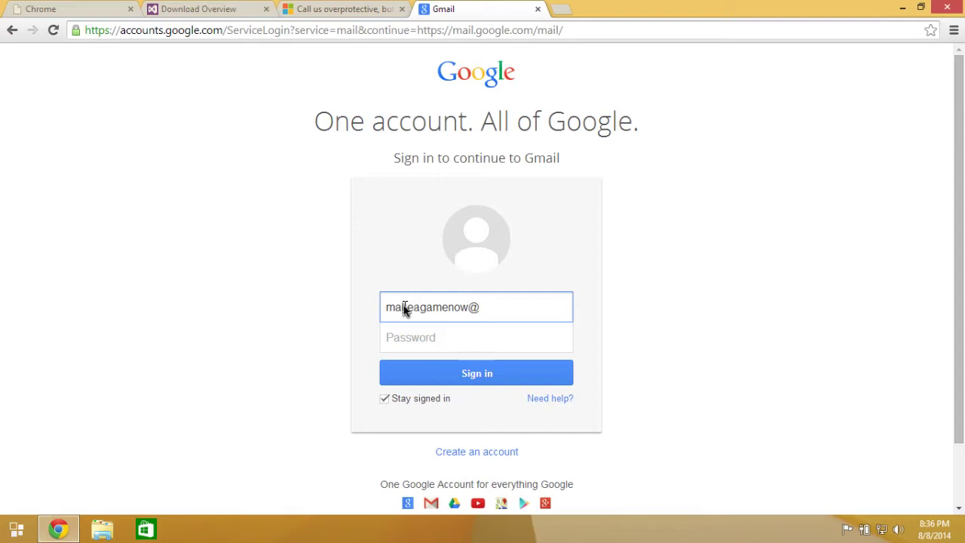
key(Tab)
text(••••••••)
click(446, 383)
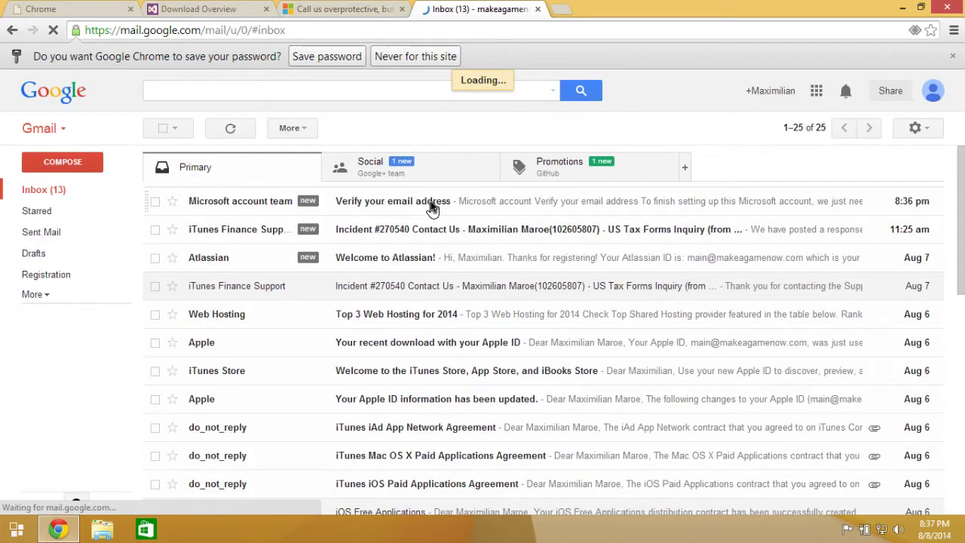
Open the Microsoft verification e-mail, confirm the address, and close the confirmation page.
click(432, 208)
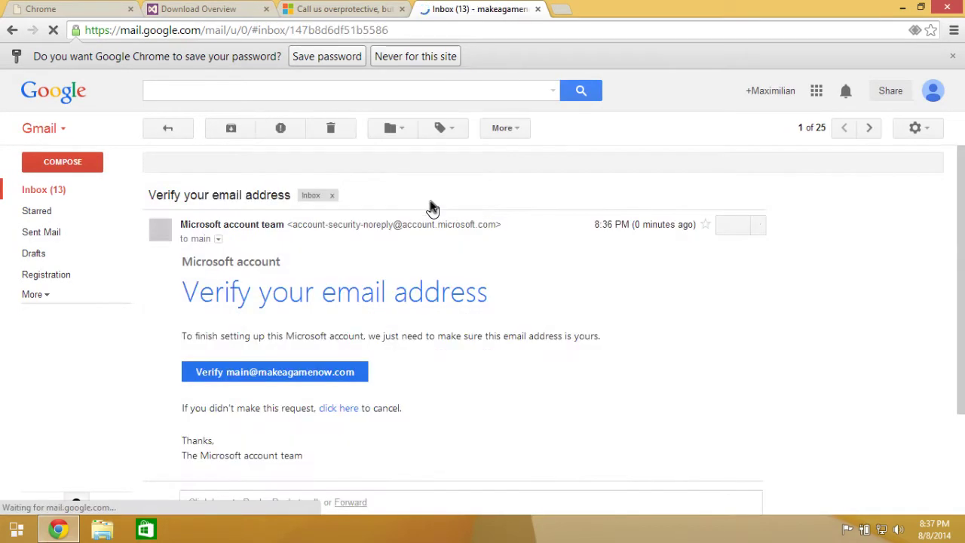
click(297, 371)
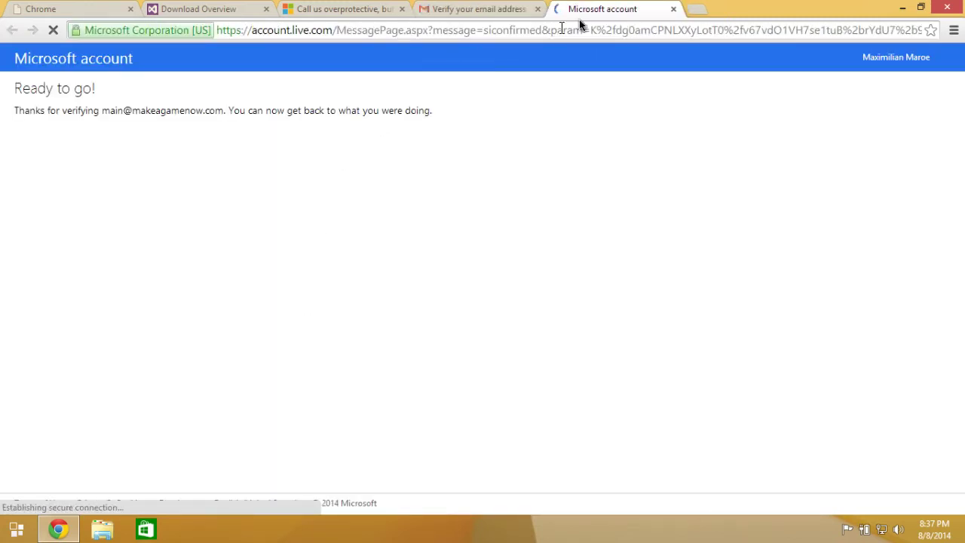
click(673, 9)
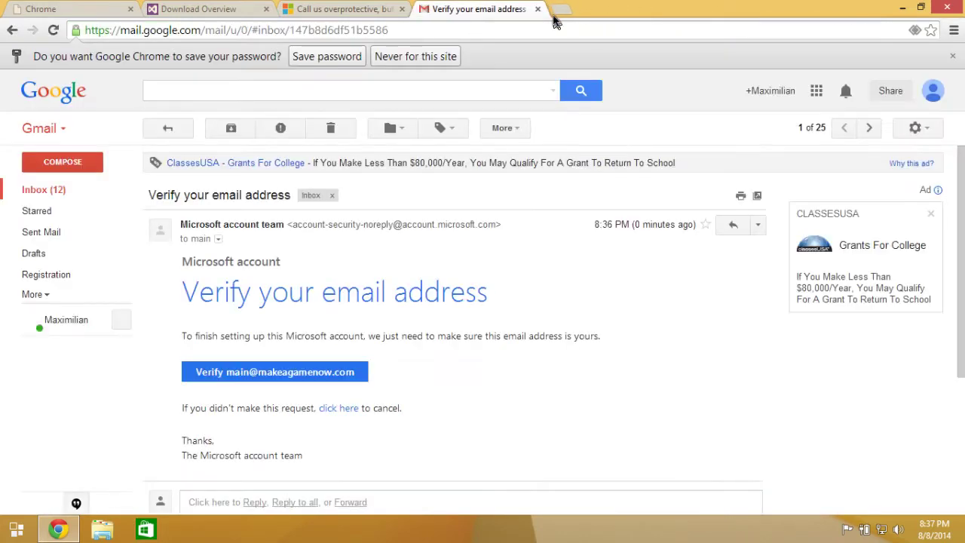
Return to the inbox, close the Gmail tab, and switch to the Download Overview page.
click(167, 128)
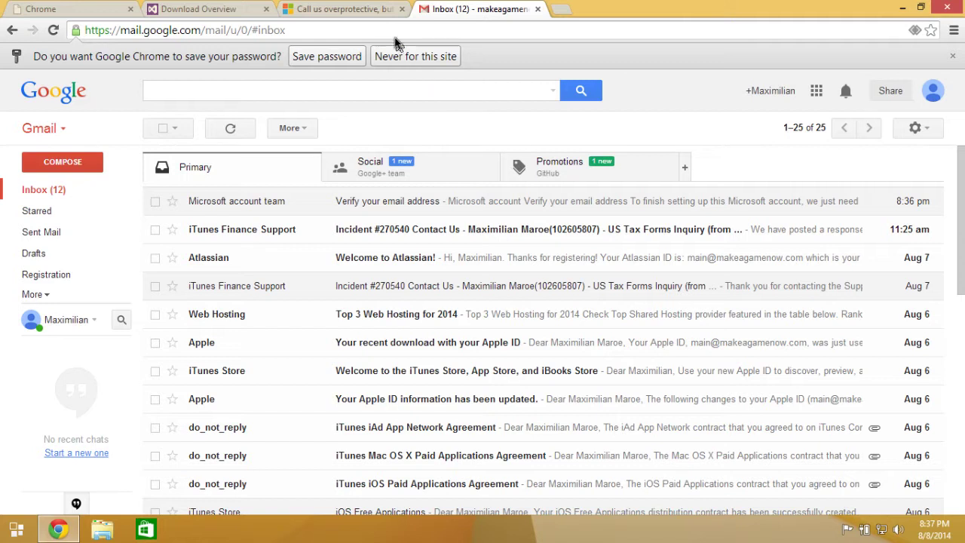
click(361, 11)
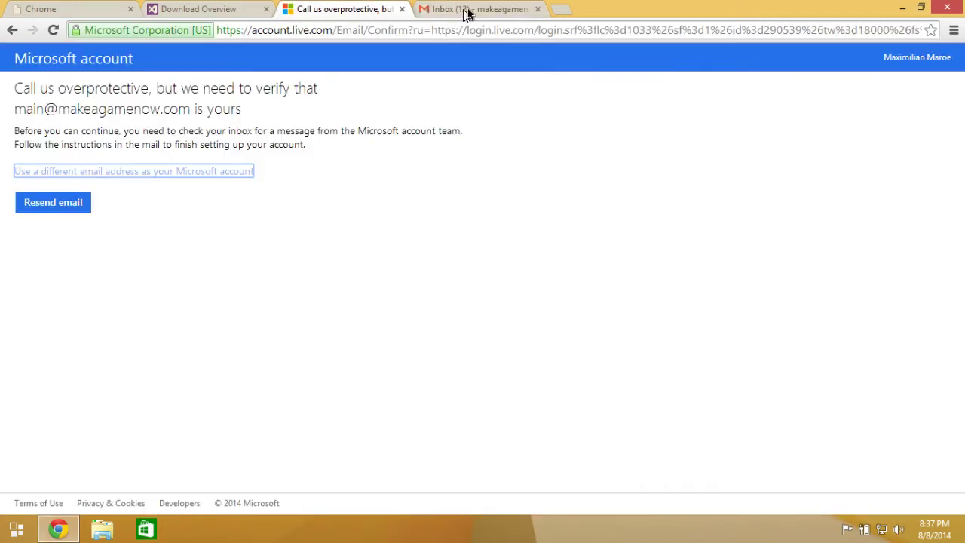
click(538, 10)
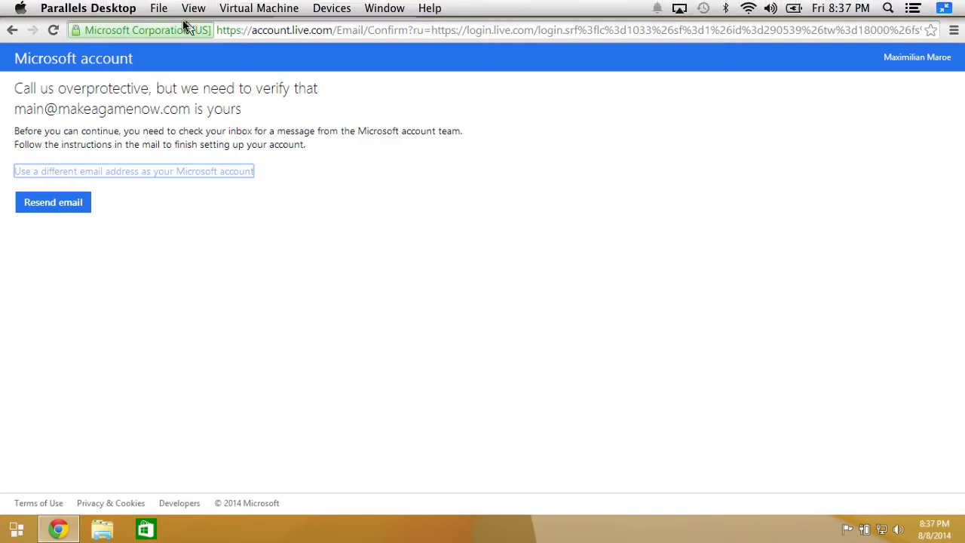
click(211, 10)
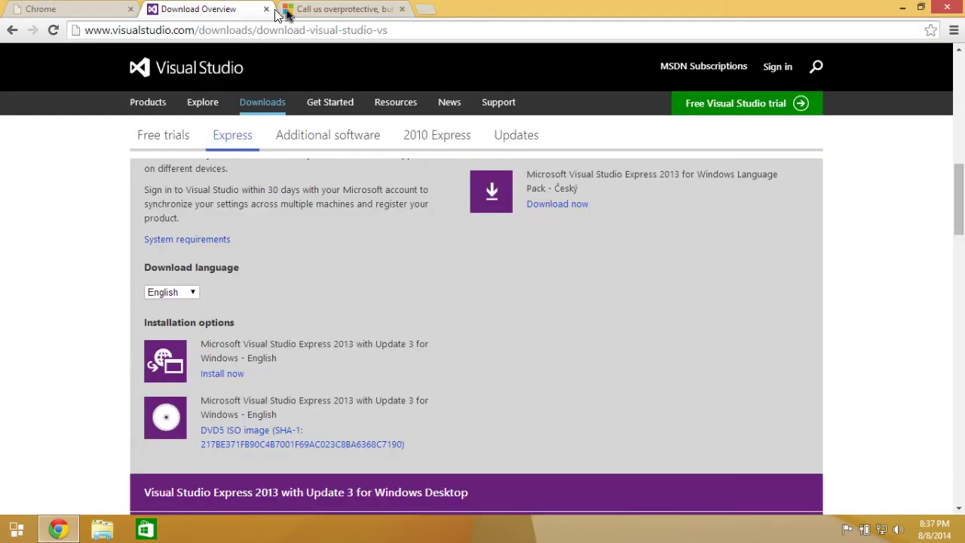
Request the Express 2013 DVD5 ISO download, entering the full name and country United States.
click(401, 9)
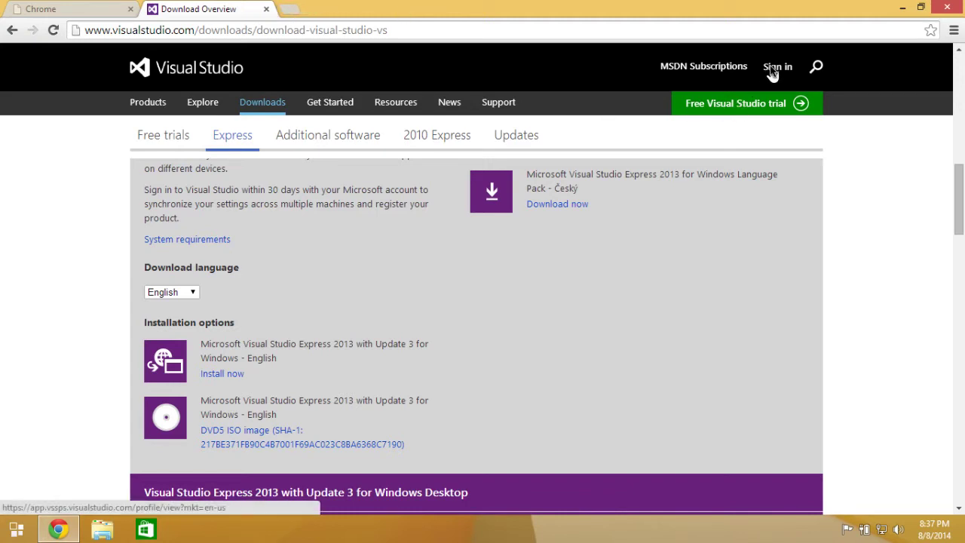
click(230, 432)
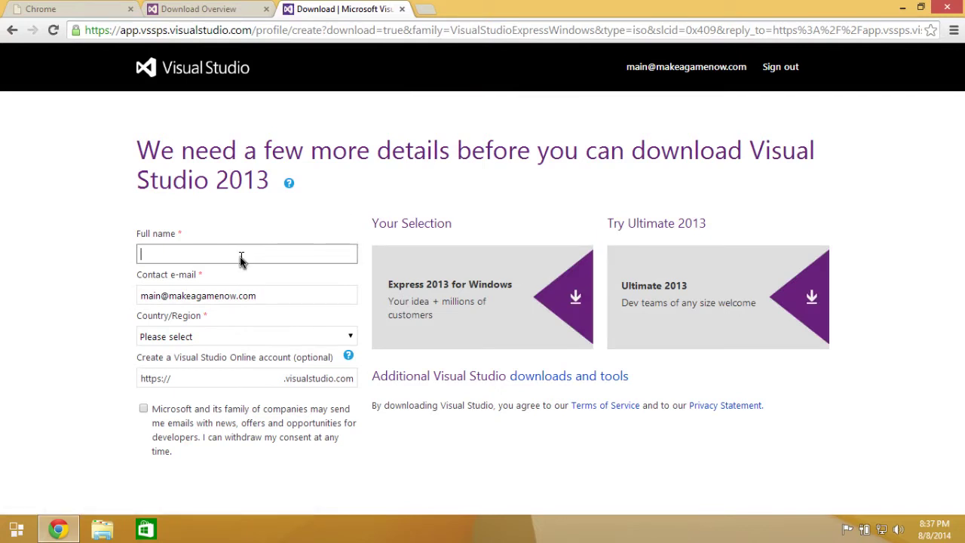
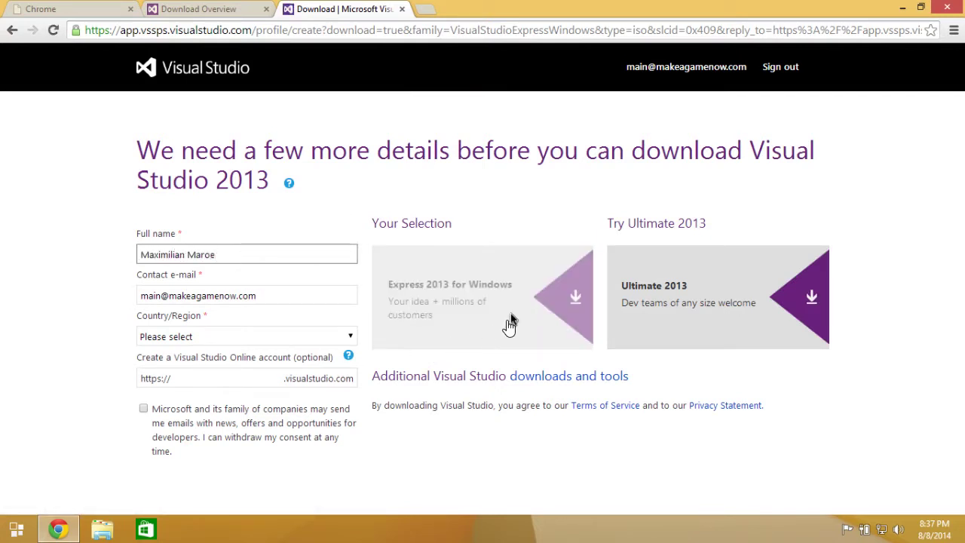
click(555, 297)
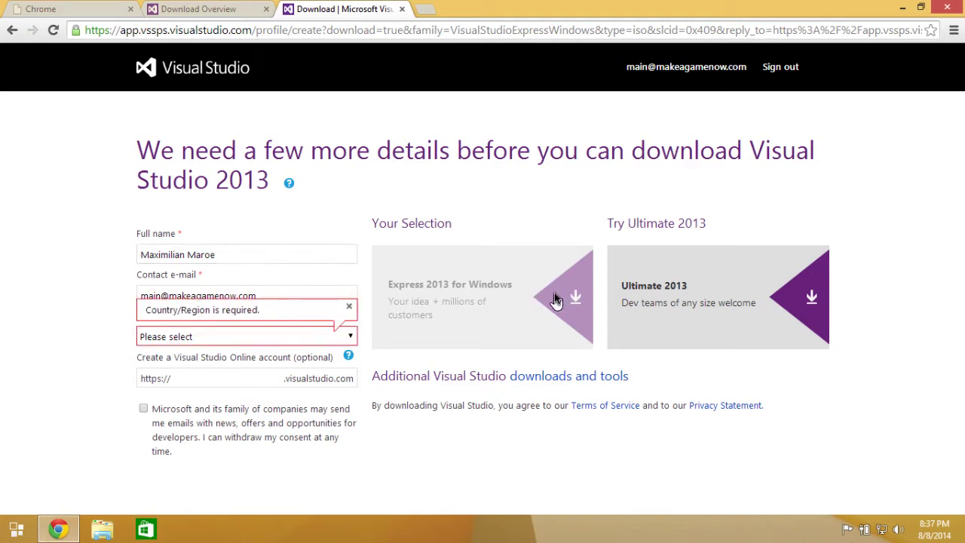
click(268, 339)
scroll(232, 244, down, 20)
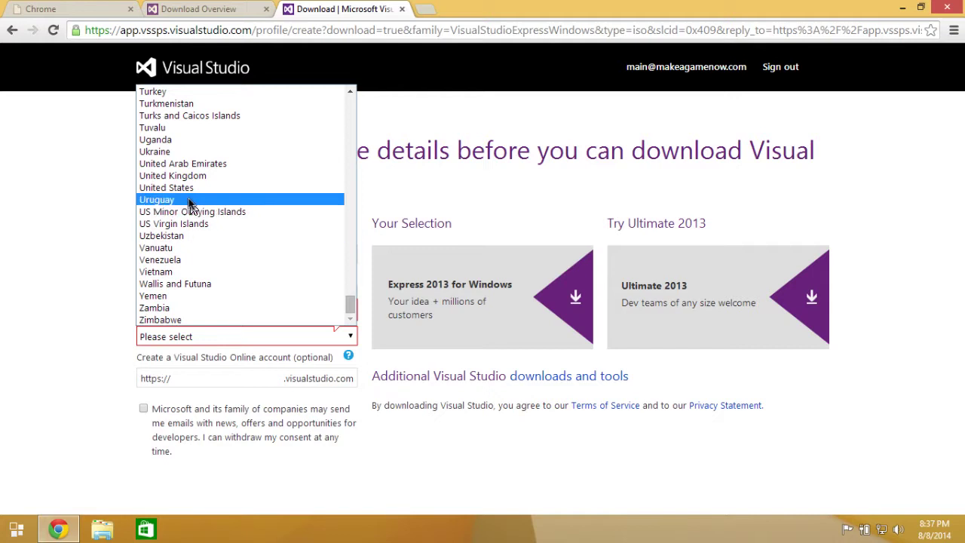
click(186, 187)
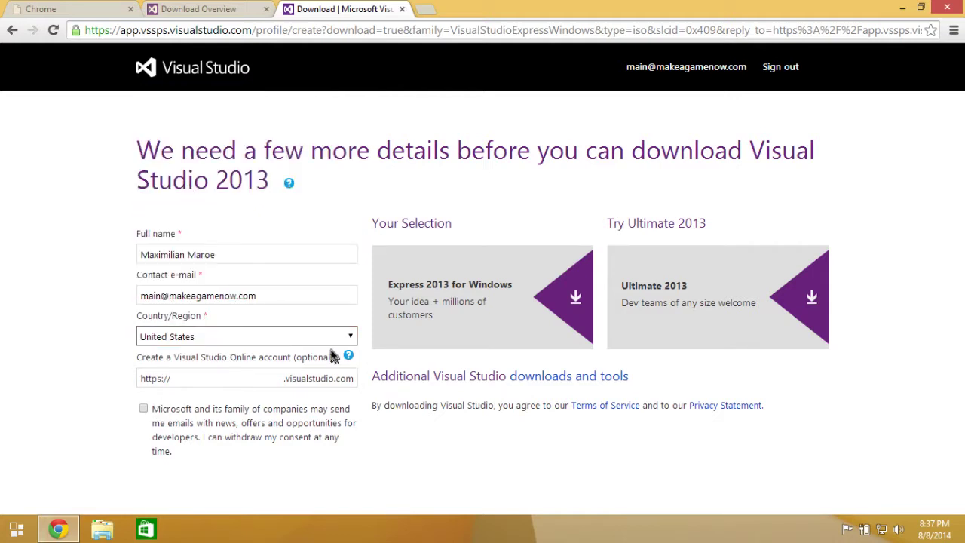
click(454, 309)
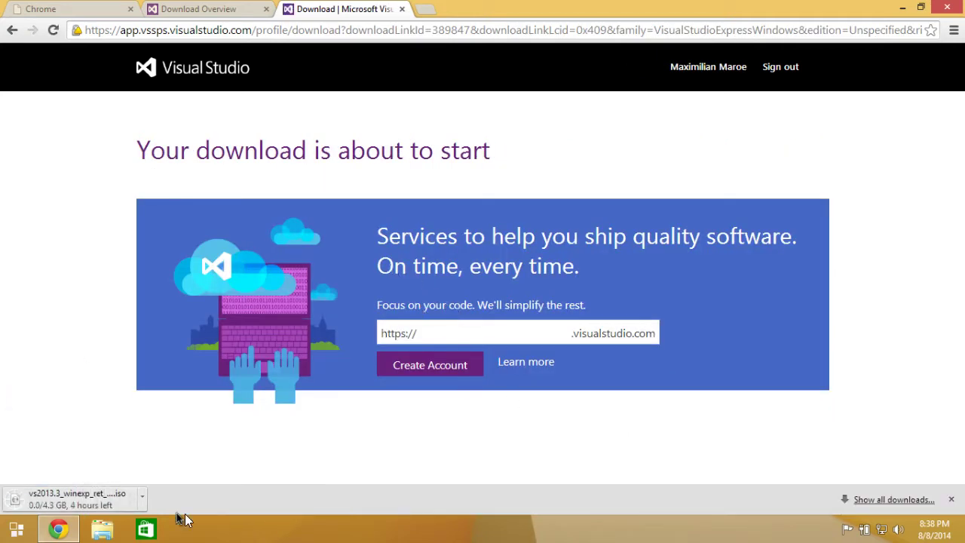
Cancel the ISO download, close Chrome, and bring up the Start menu.
click(142, 496)
click(165, 475)
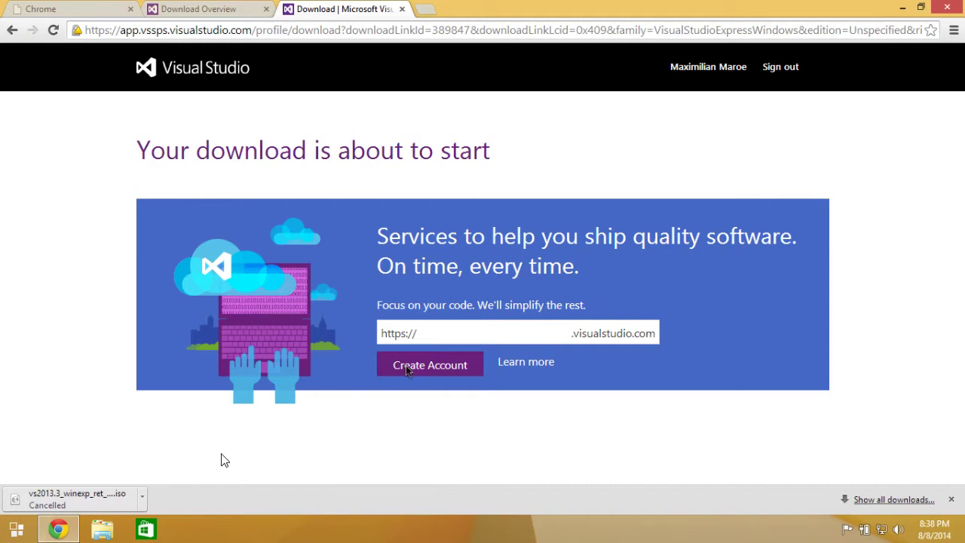
click(960, 8)
click(18, 529)
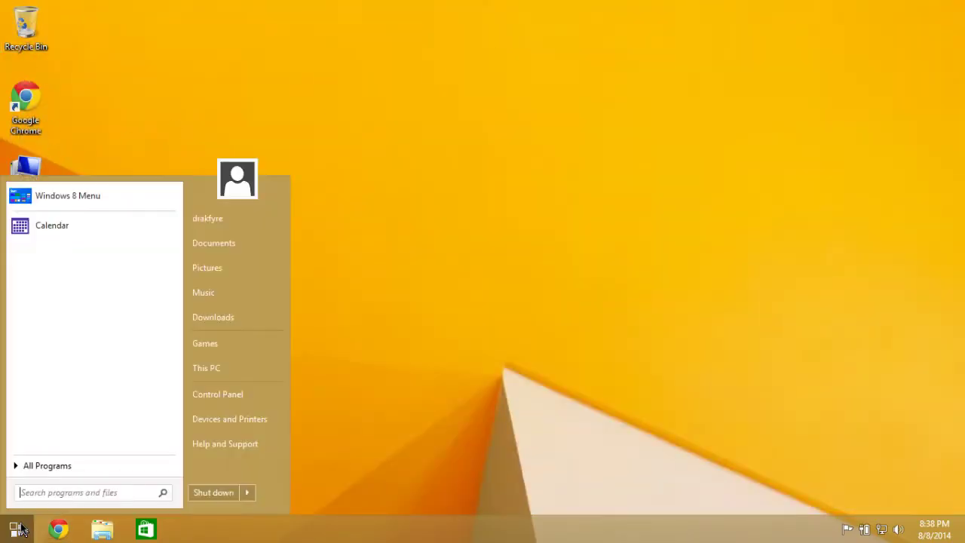
Open File Explorer's Downloads folder and select the vs2013_3_winexp_ret_ENU disc image.
click(246, 243)
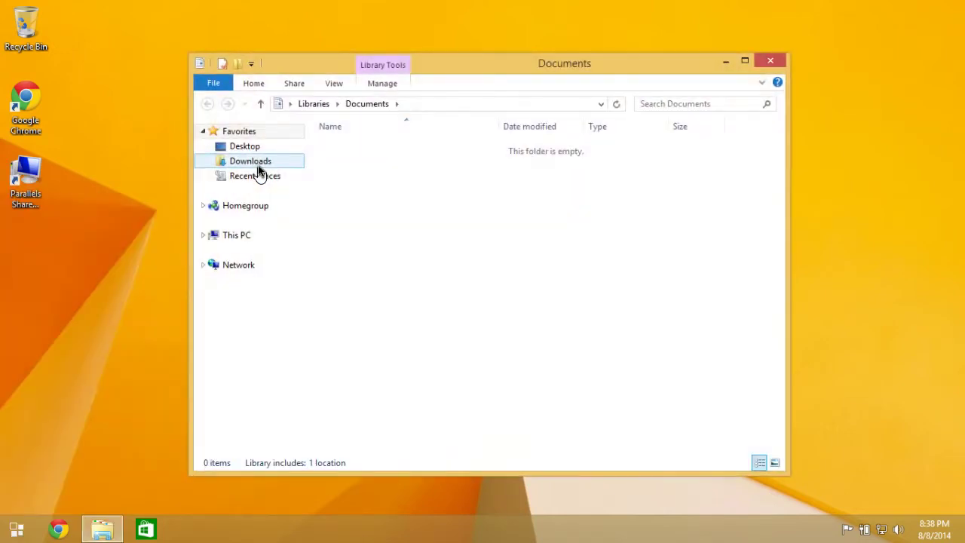
click(276, 162)
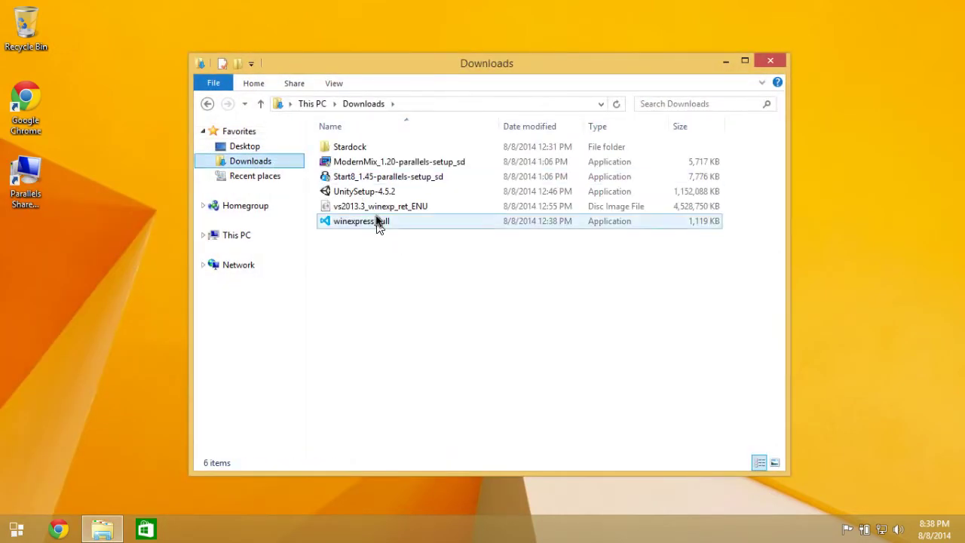
click(359, 207)
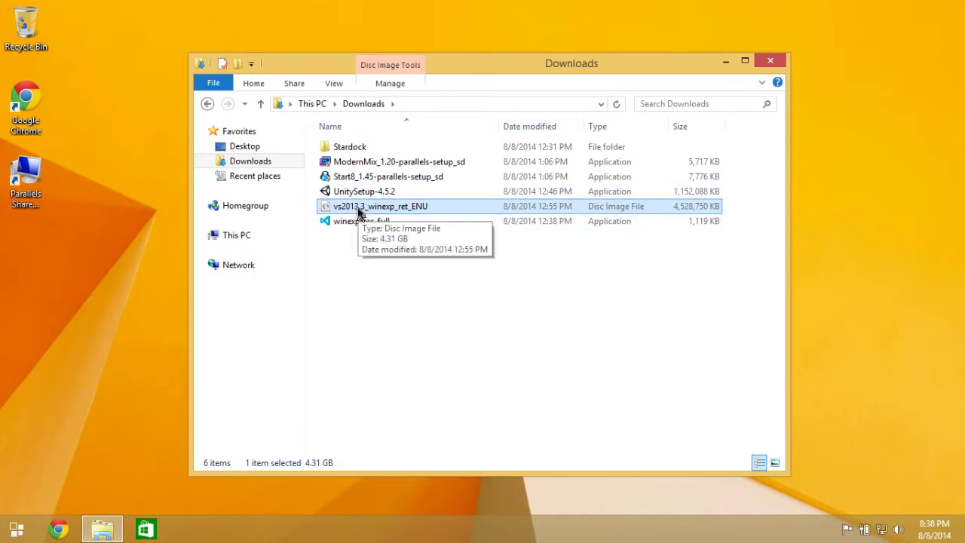
click(343, 226)
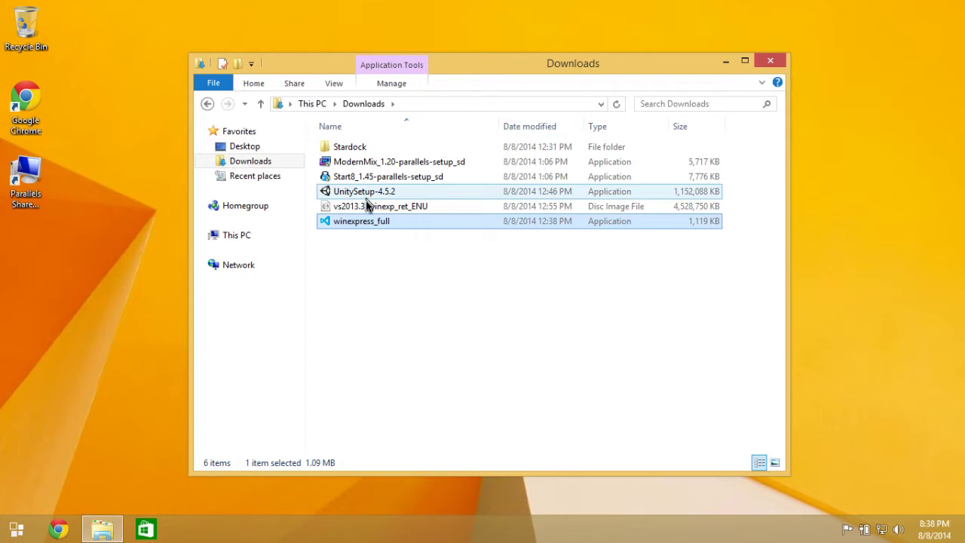
click(368, 208)
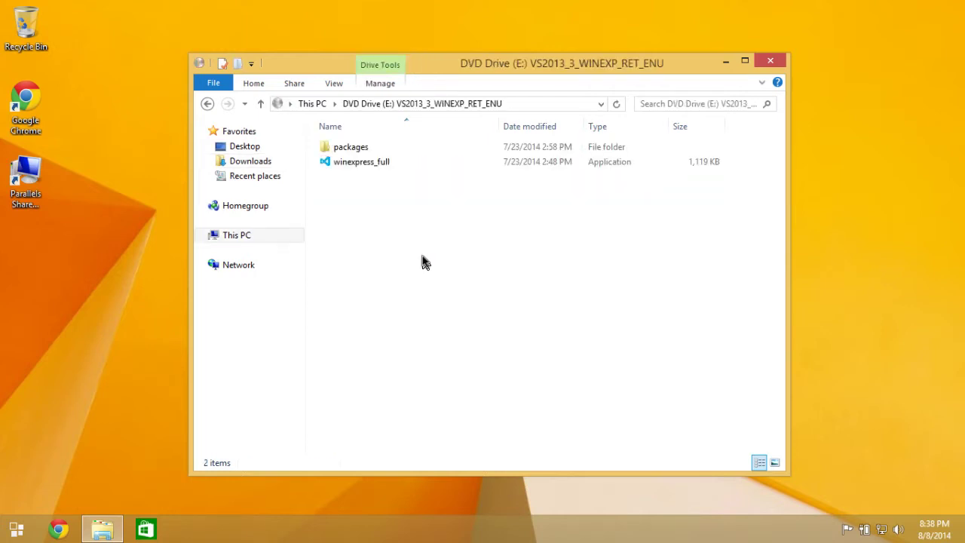
Run winexpress_full, accept the licence, decline the Experience Improvement Program, and start installing.
double_click(380, 166)
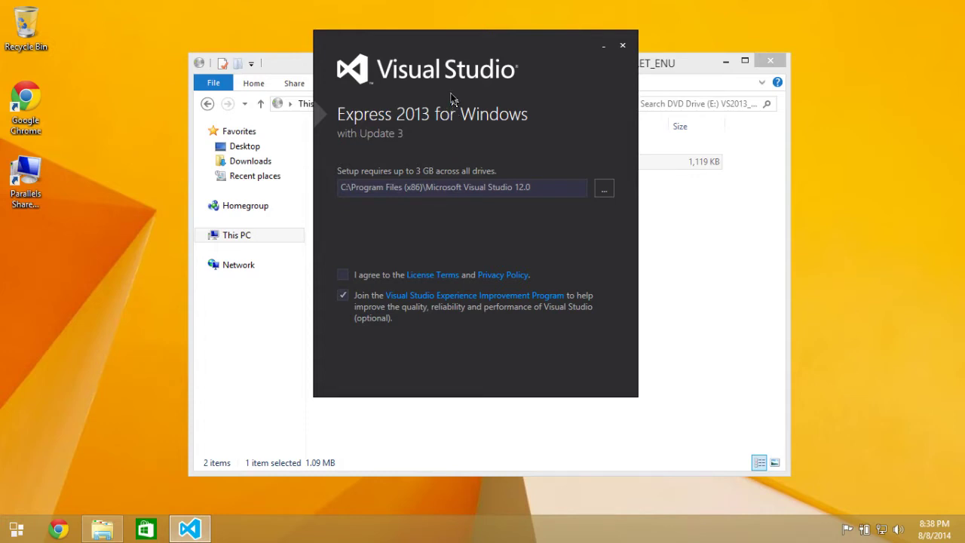
click(344, 275)
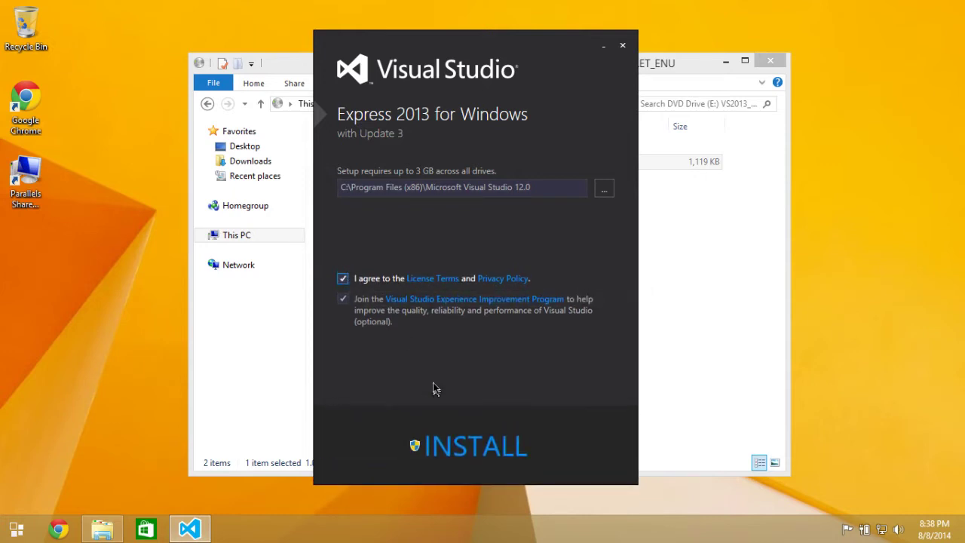
click(343, 299)
click(459, 447)
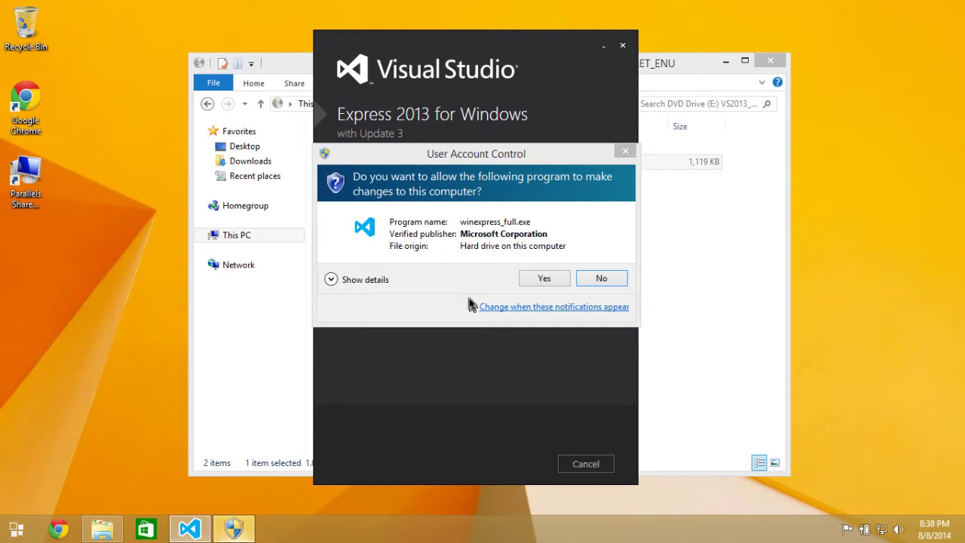
click(546, 281)
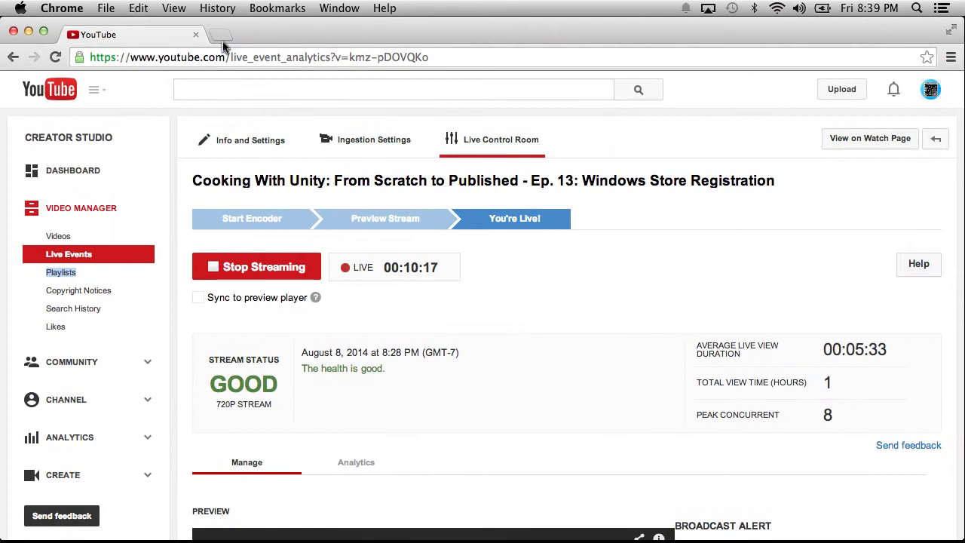
Open the live stream's watch page in a new tab.
right_click(877, 145)
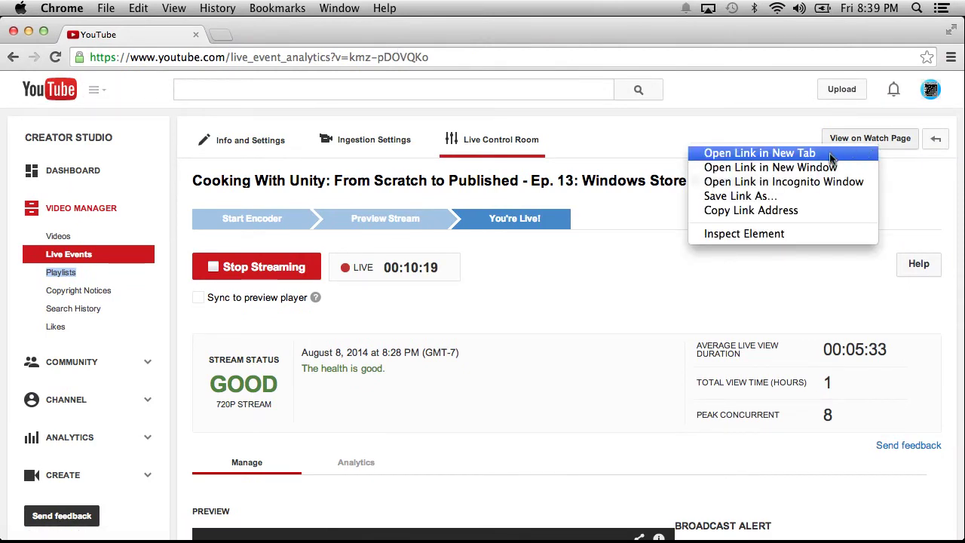
click(829, 153)
click(269, 36)
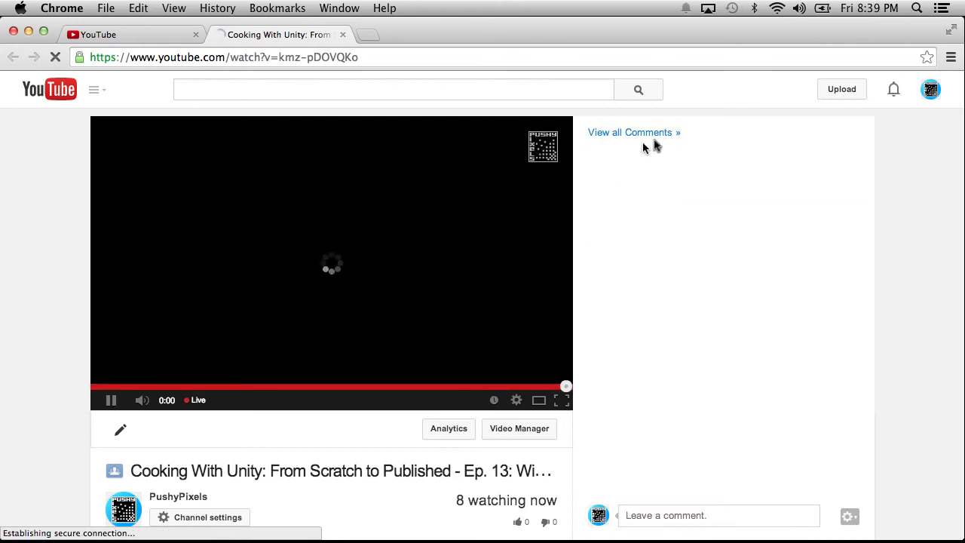
View all comments, pause the live video on the watch page, then reopen the comments.
click(659, 132)
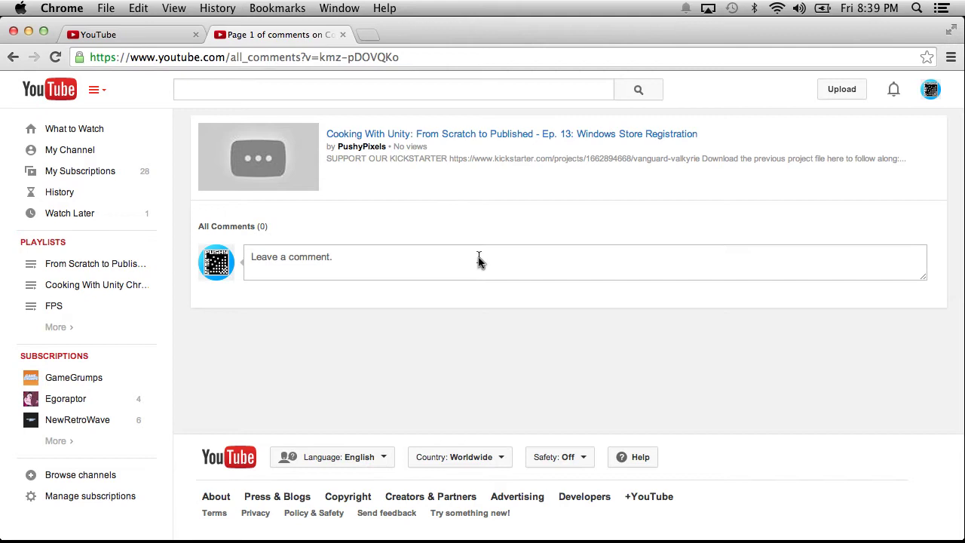
click(13, 57)
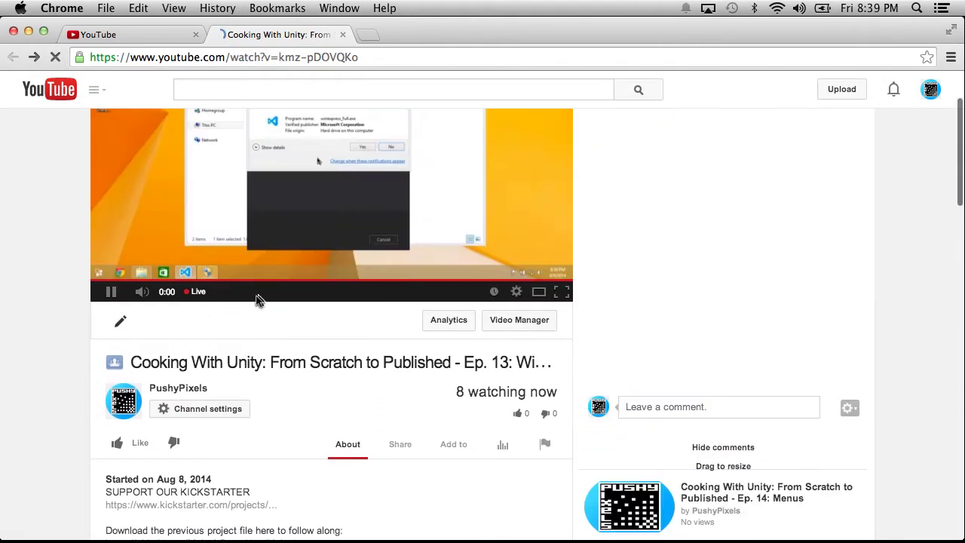
click(111, 291)
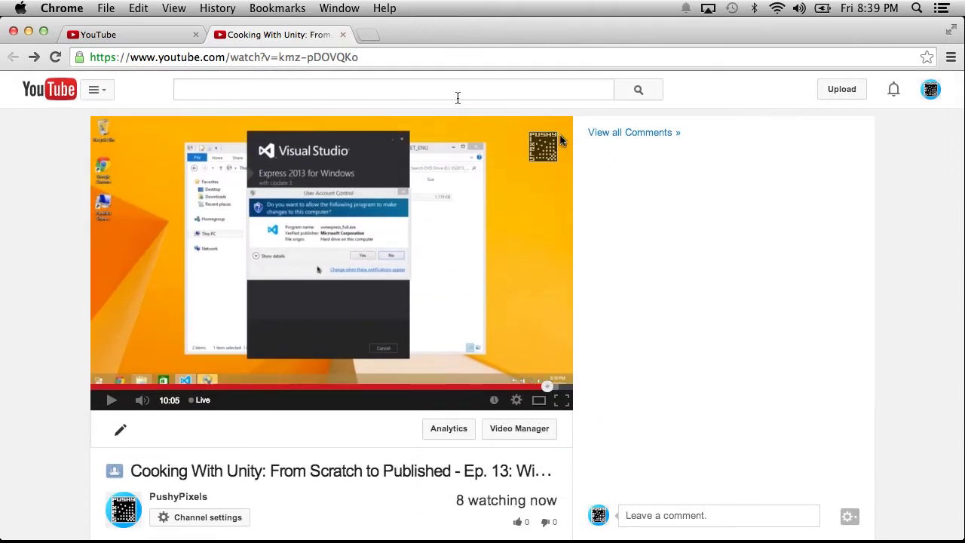
click(617, 134)
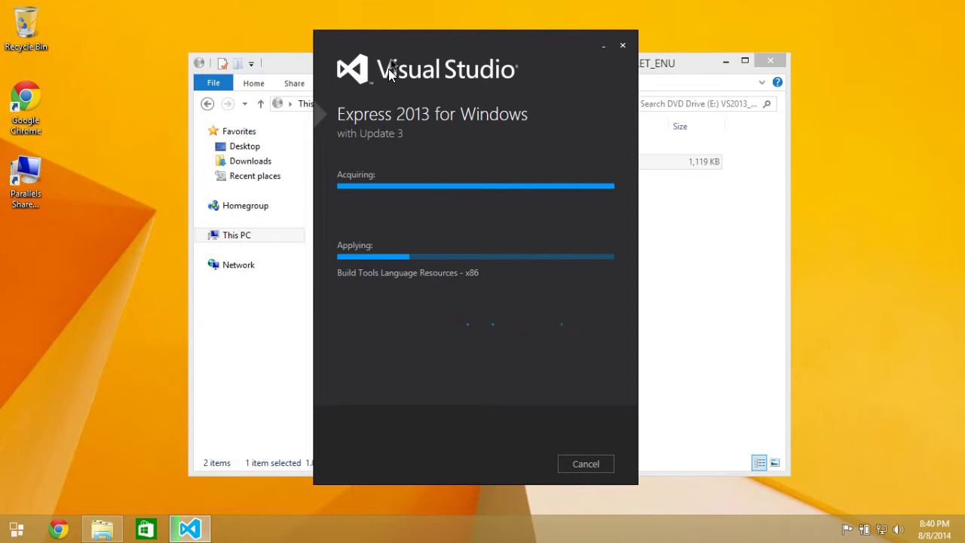
Return File Explorer from the DVD drive to Downloads and launch UnitySetup-4.5.2.
click(277, 65)
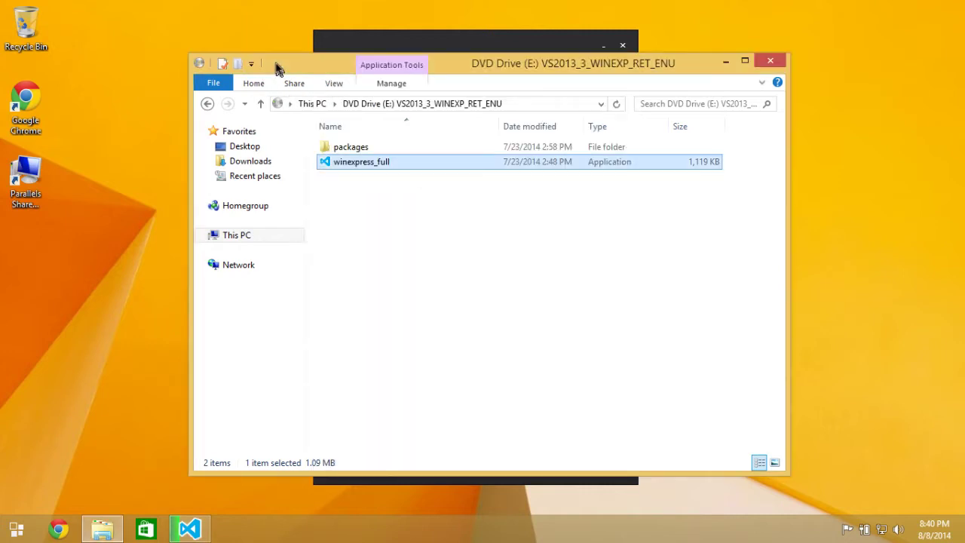
click(367, 40)
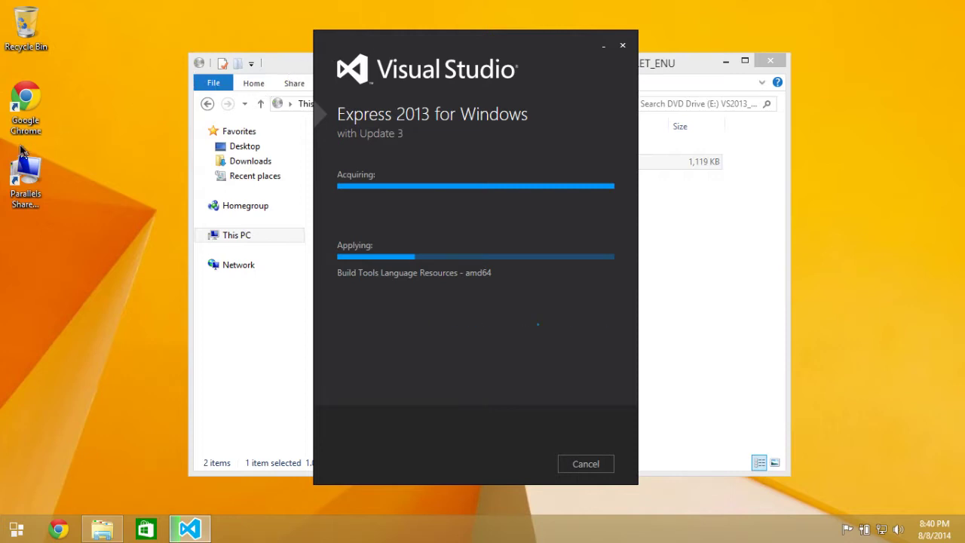
click(254, 344)
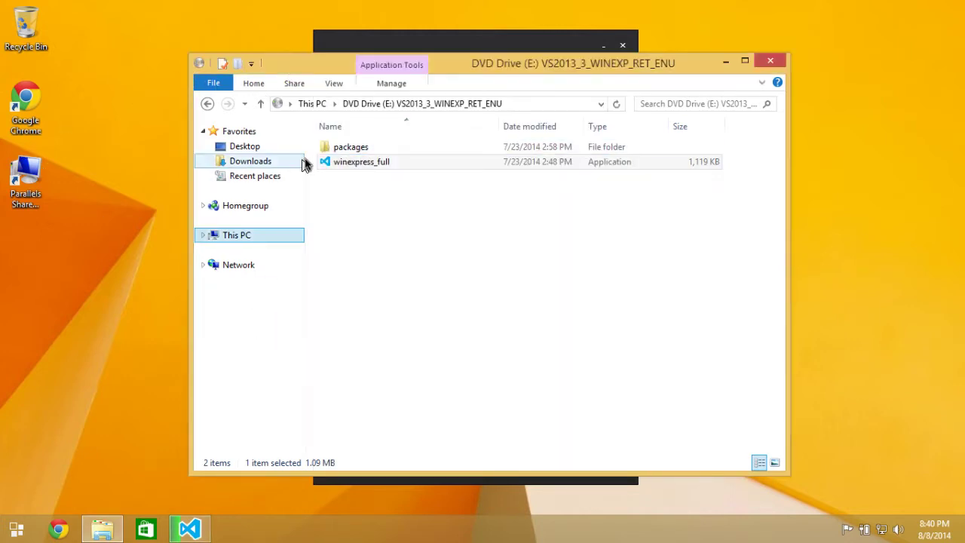
click(209, 103)
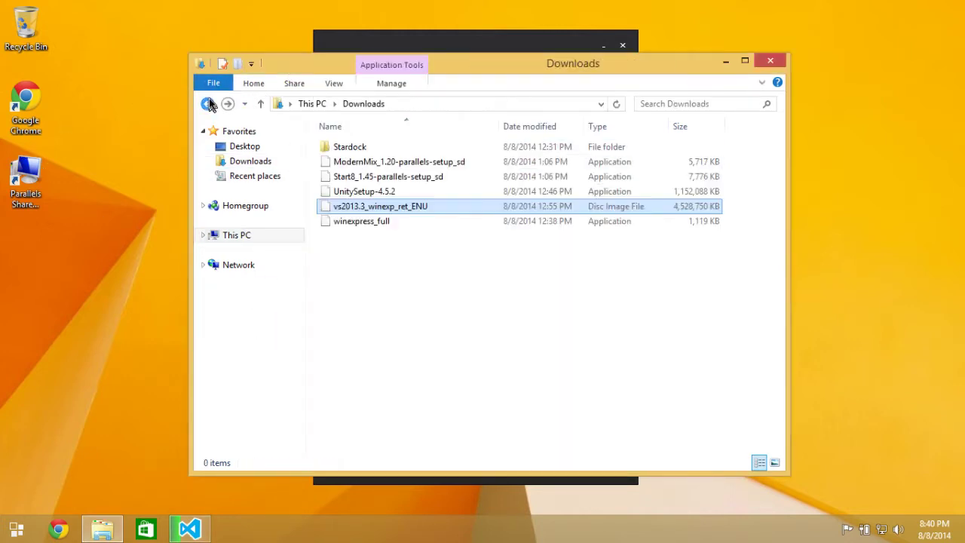
double_click(394, 191)
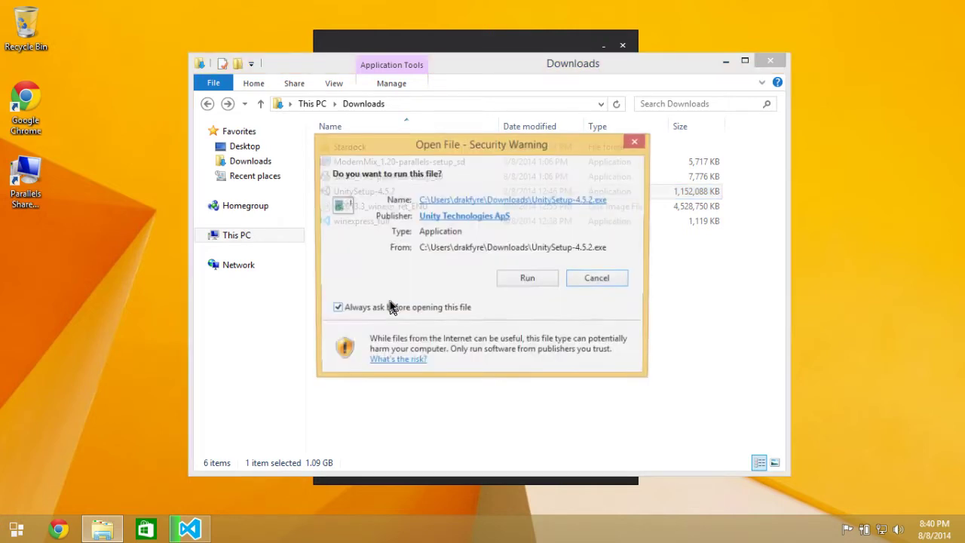
Run the Unity installer, accept the license, and install all default components to the default folder.
click(533, 277)
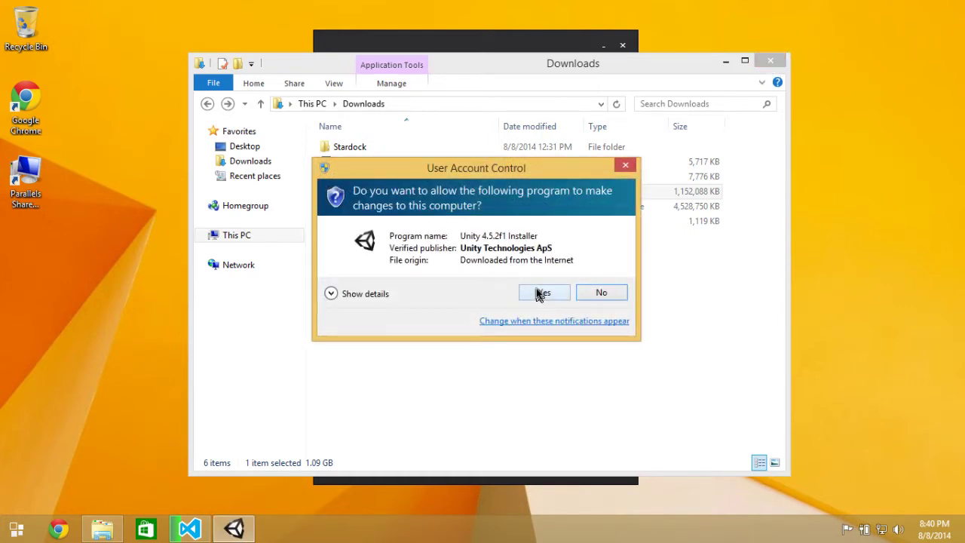
click(540, 293)
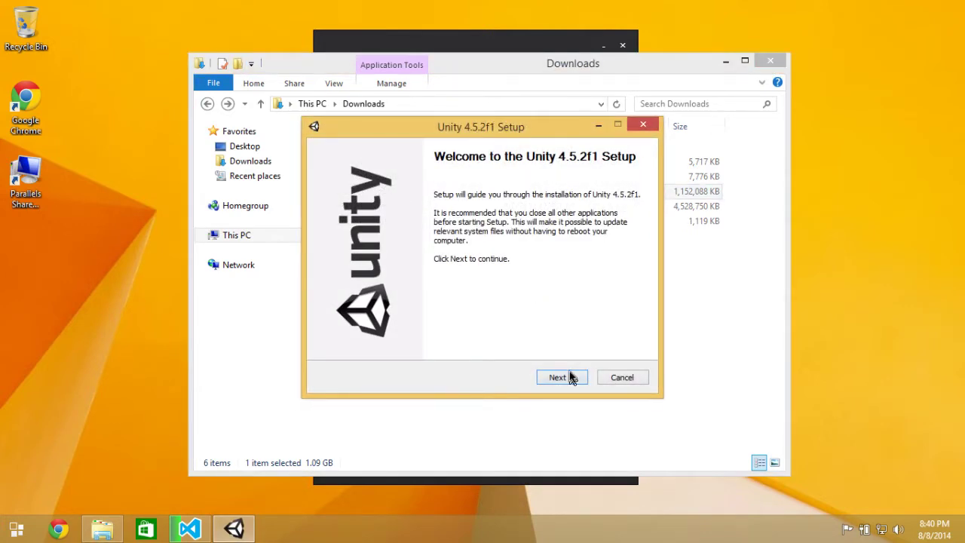
click(569, 373)
click(569, 372)
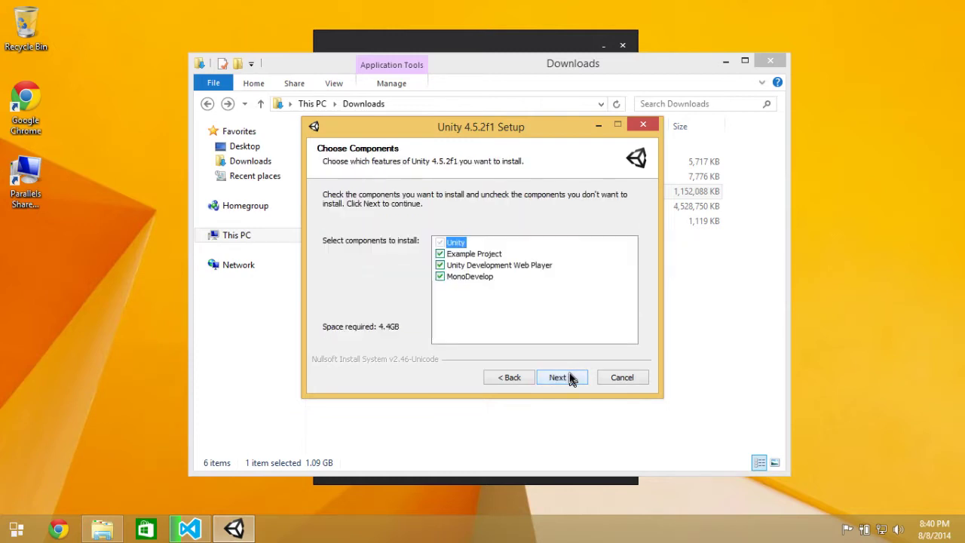
click(569, 377)
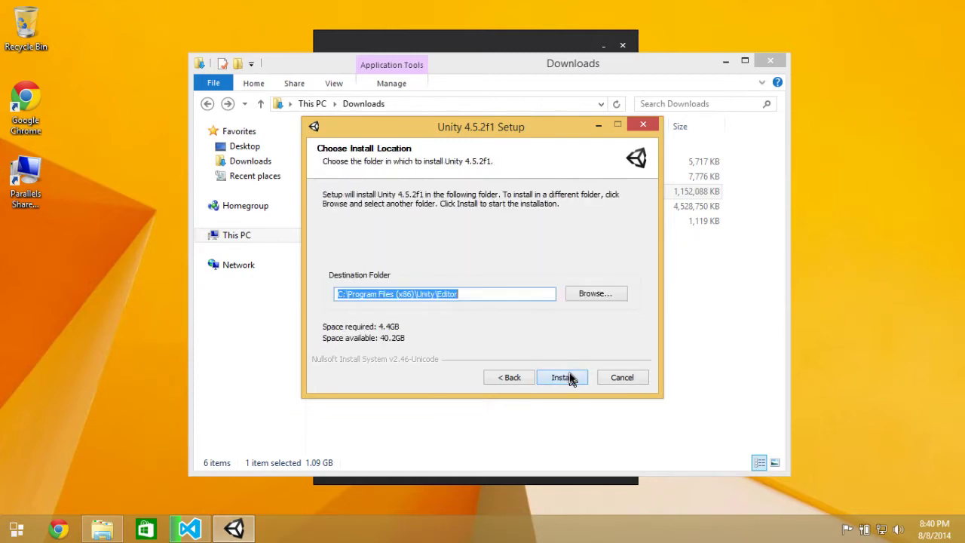
click(570, 377)
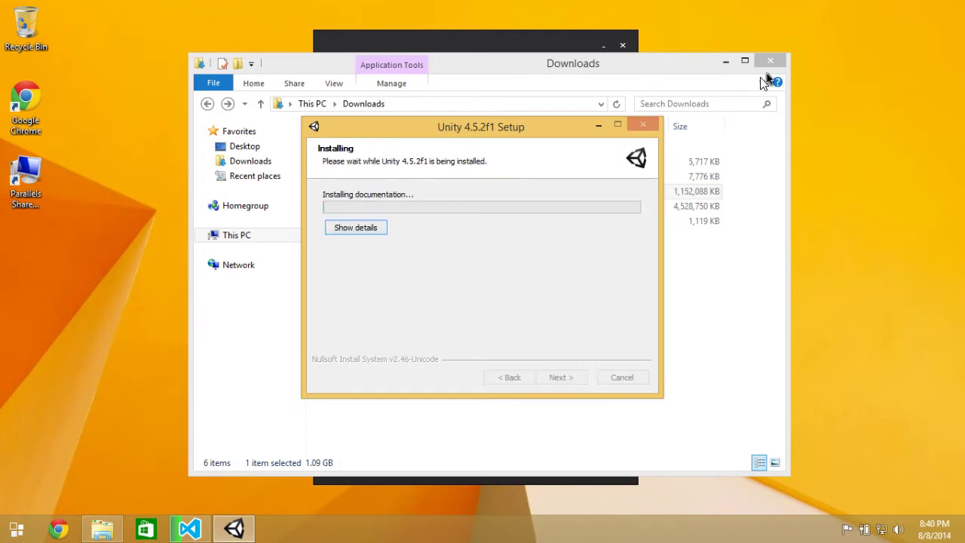
Place the Unity setup window on the left and the Visual Studio installer on the right.
drag(556, 51, 769, 80)
drag(450, 128, 221, 139)
drag(641, 83, 656, 60)
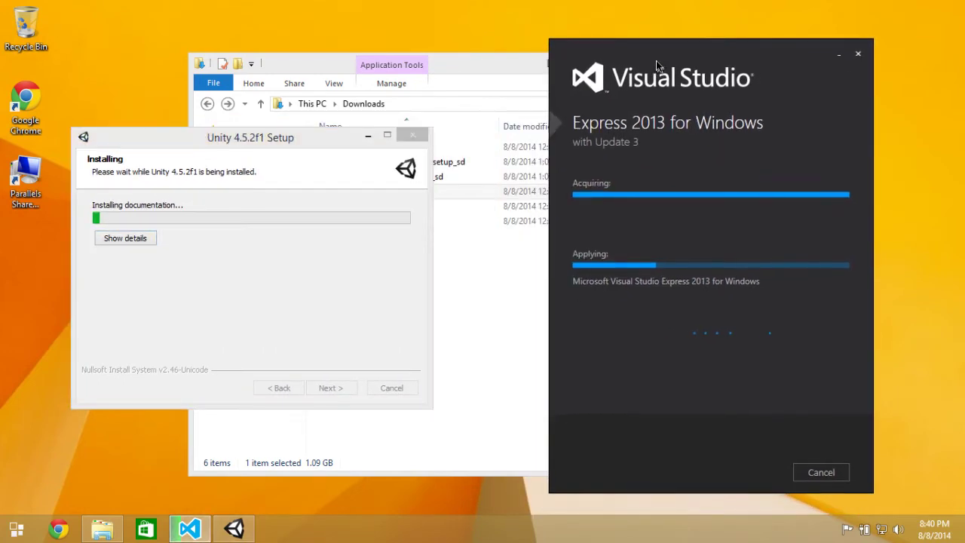
click(251, 142)
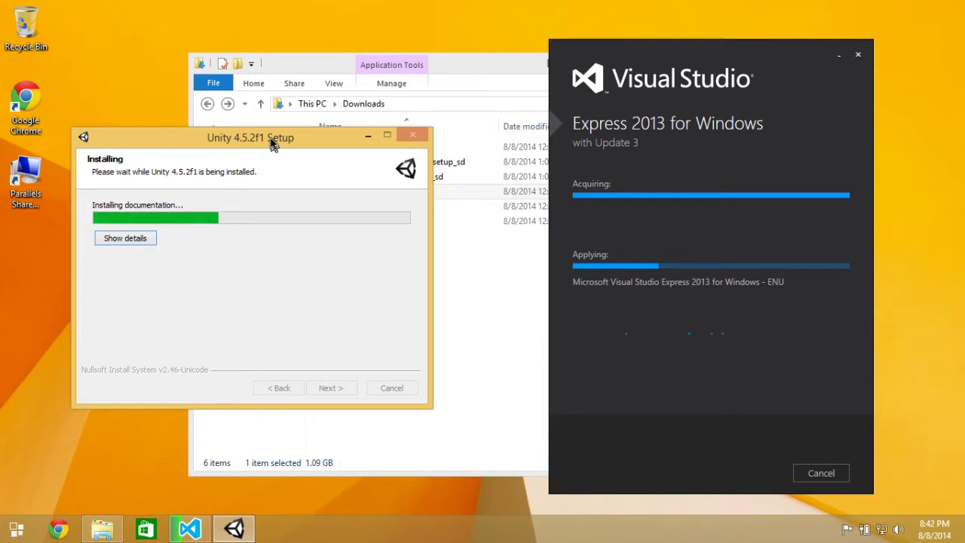
key(ctrl+Left)
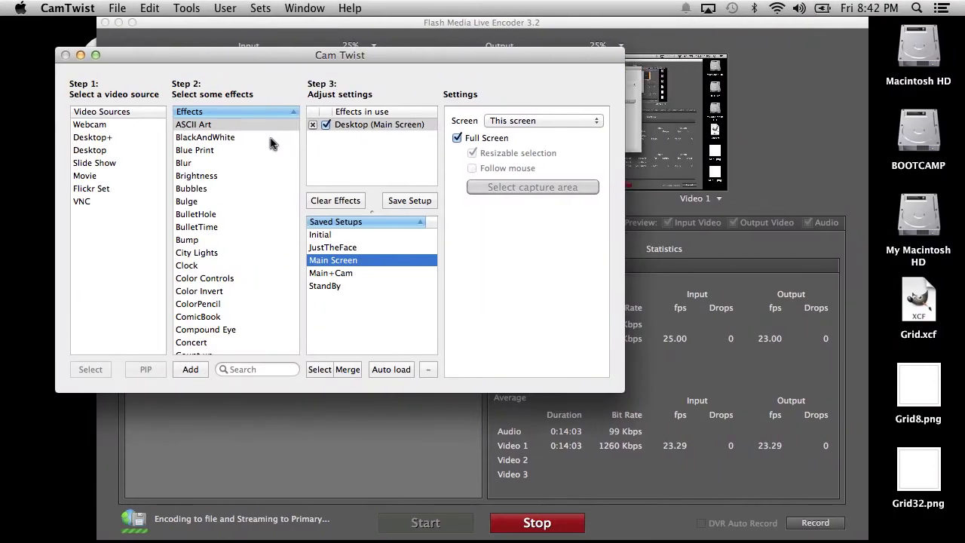
Launch Activity Monitor via Spotlight and sort the Network list by Rcvd Bytes.
key(super+space)
text(act)
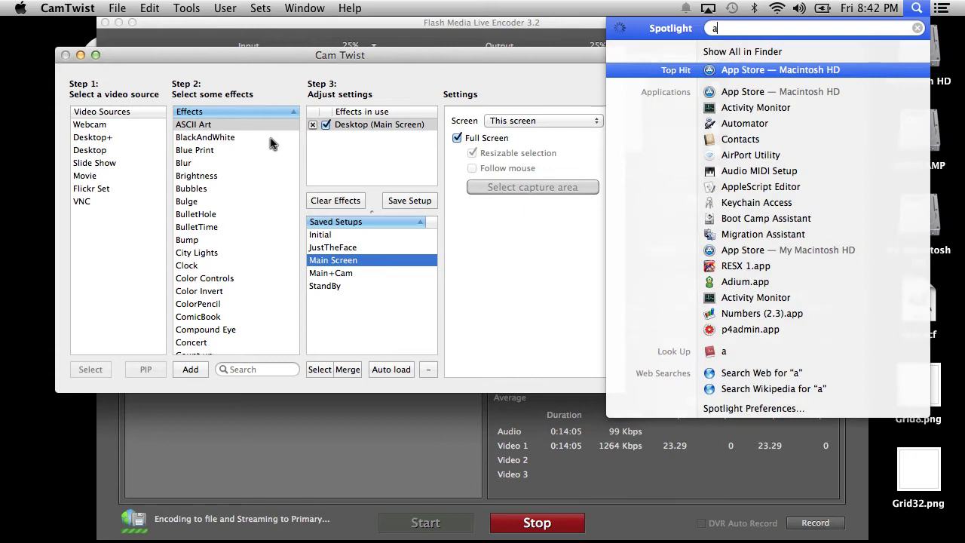
key(Return)
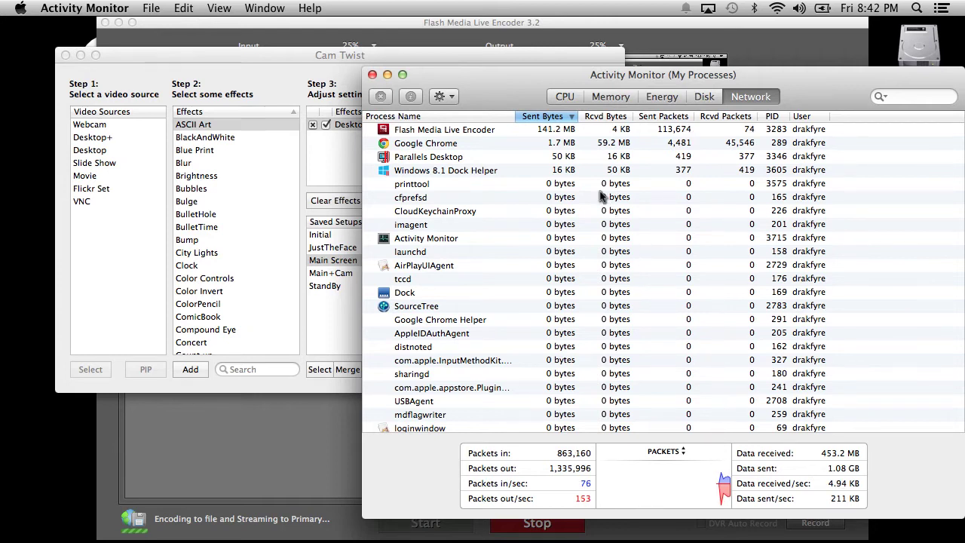
click(619, 117)
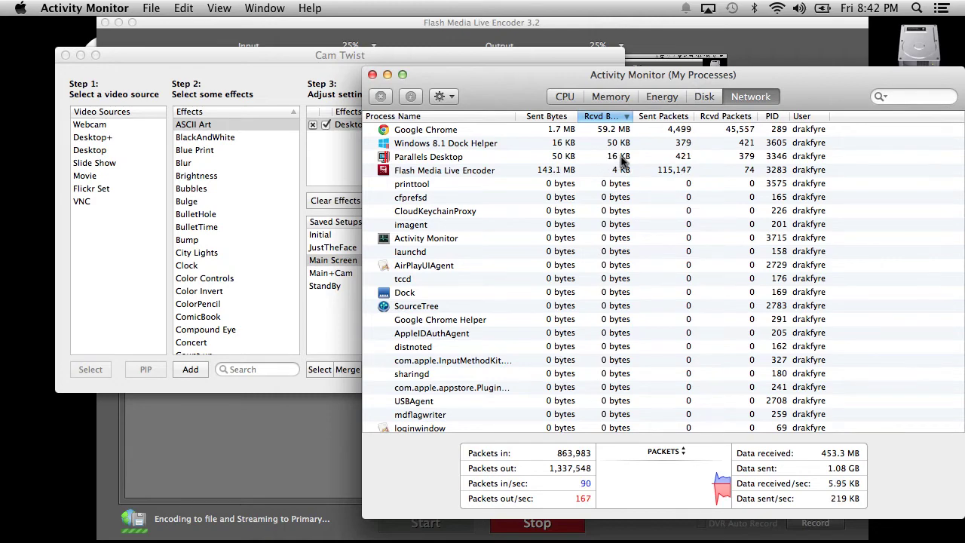
Glance at the Windows VM installers, then launch Terminal via Spotlight.
key(ctrl+Right)
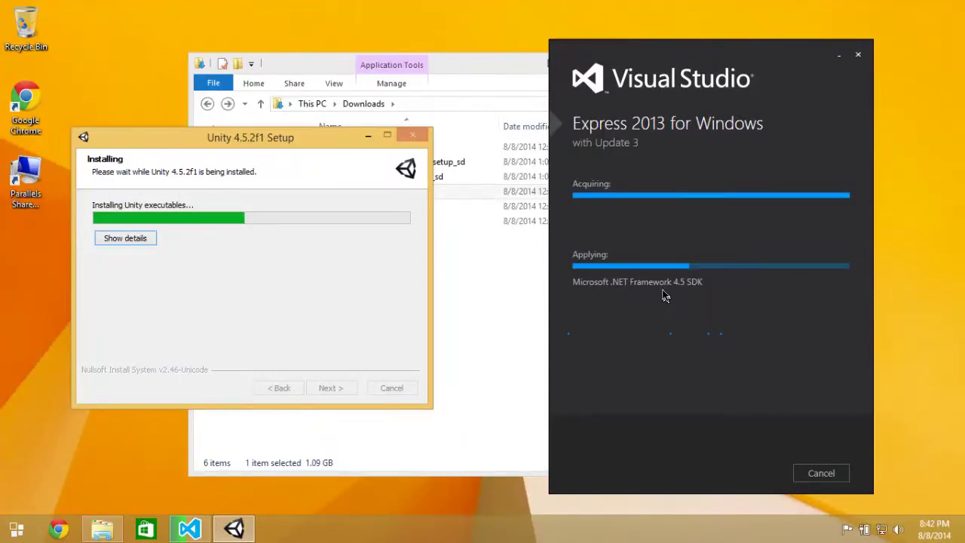
key(ctrl+Left)
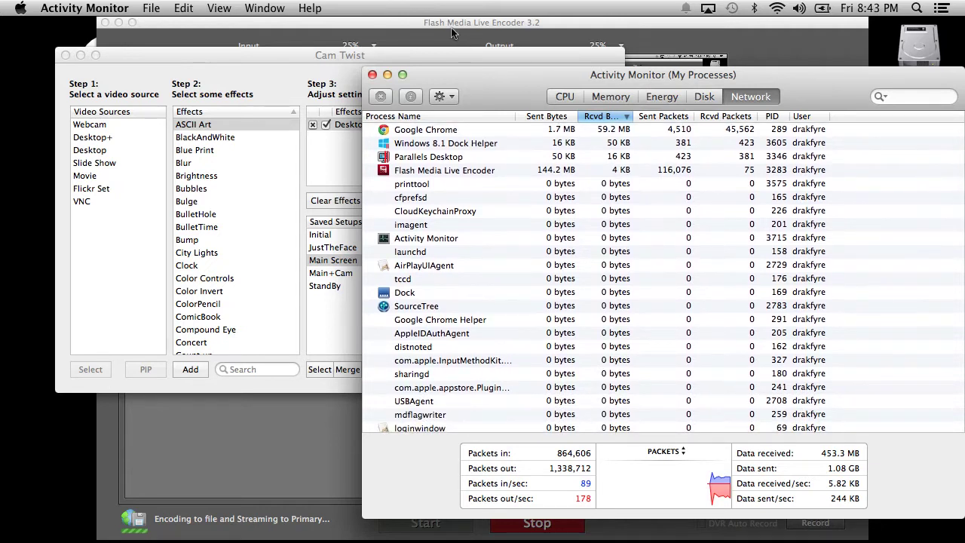
key(super+space)
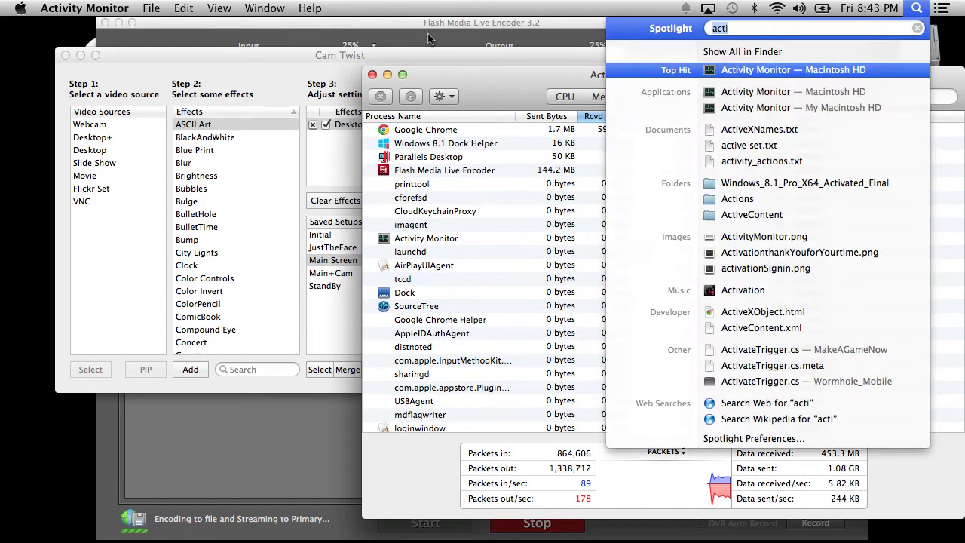
text(terminal)
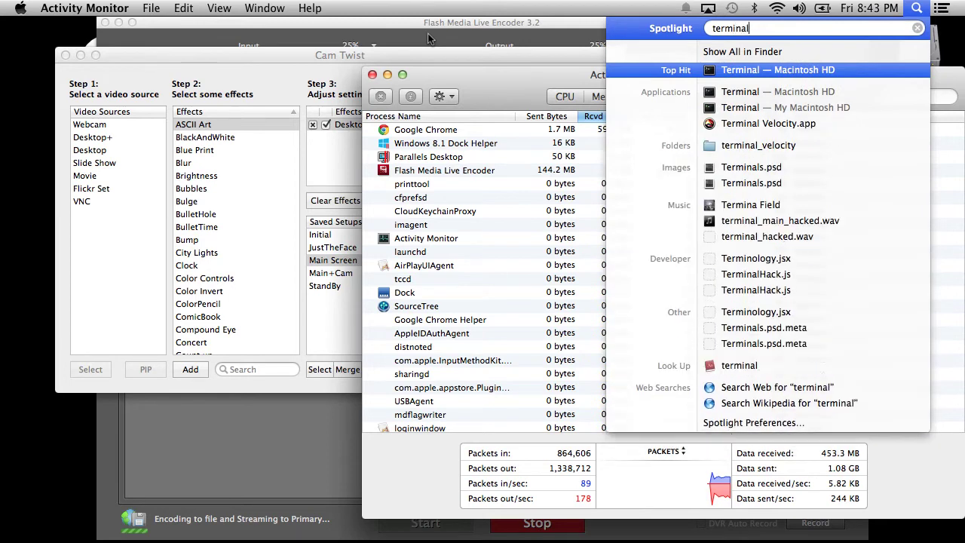
key(Return)
Run top to check process and network statistics, then quit it with q.
text(top)
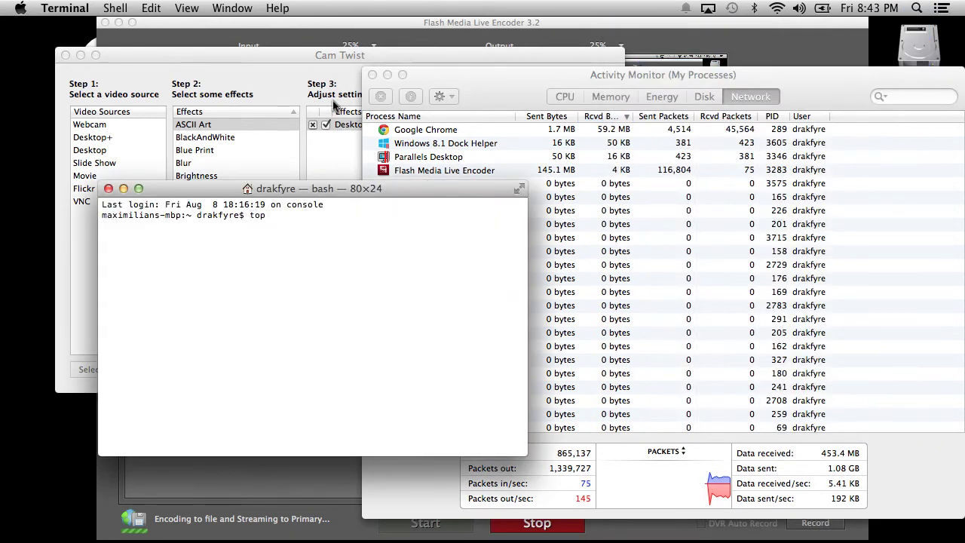
key(Return)
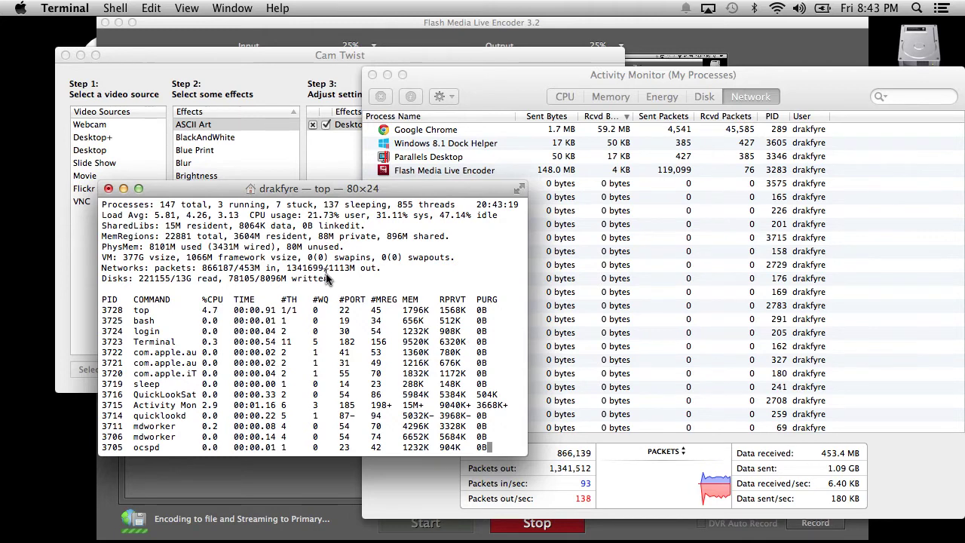
key(q)
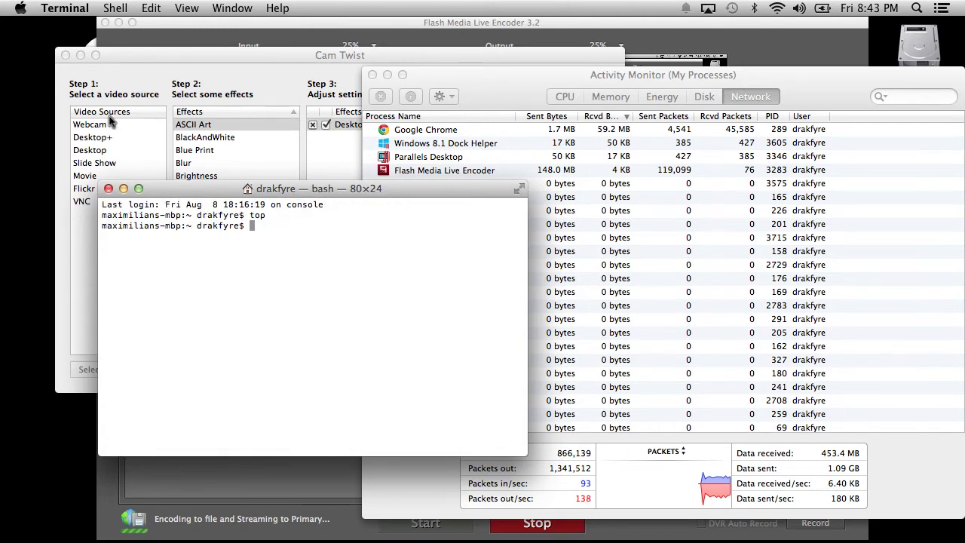
click(75, 8)
Quit Terminal and scroll through Activity Monitor's Network process list.
click(84, 162)
click(557, 317)
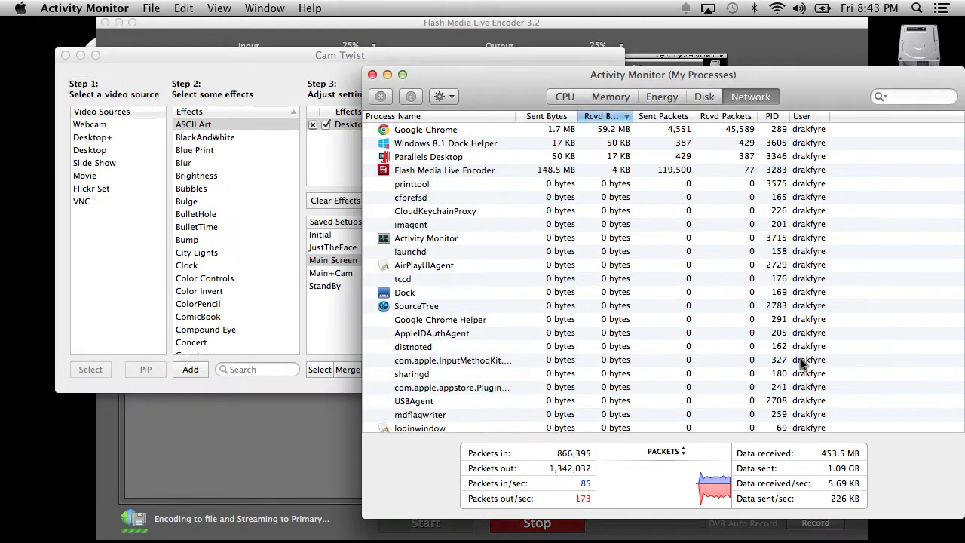
scroll(820, 211, down, 10)
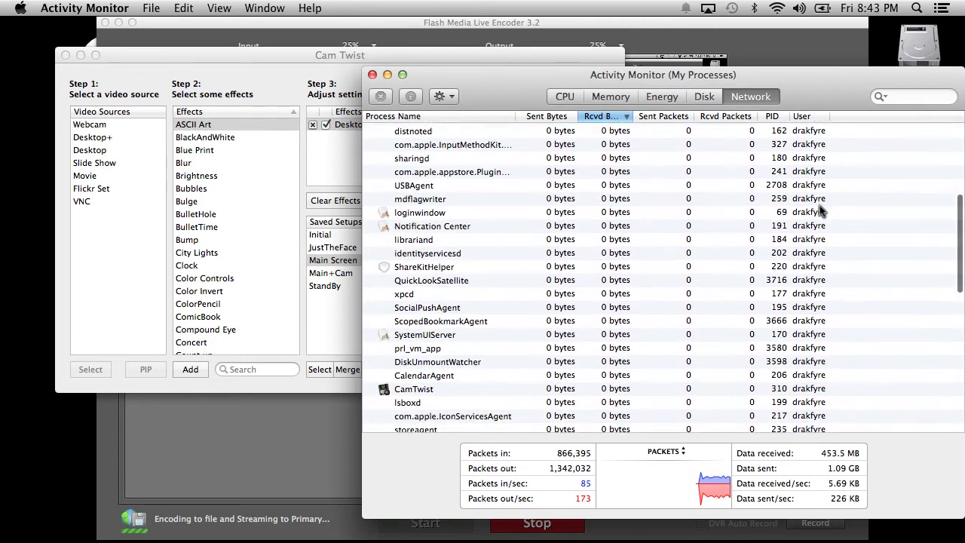
scroll(820, 211, up, 15)
scroll(820, 211, down, 5)
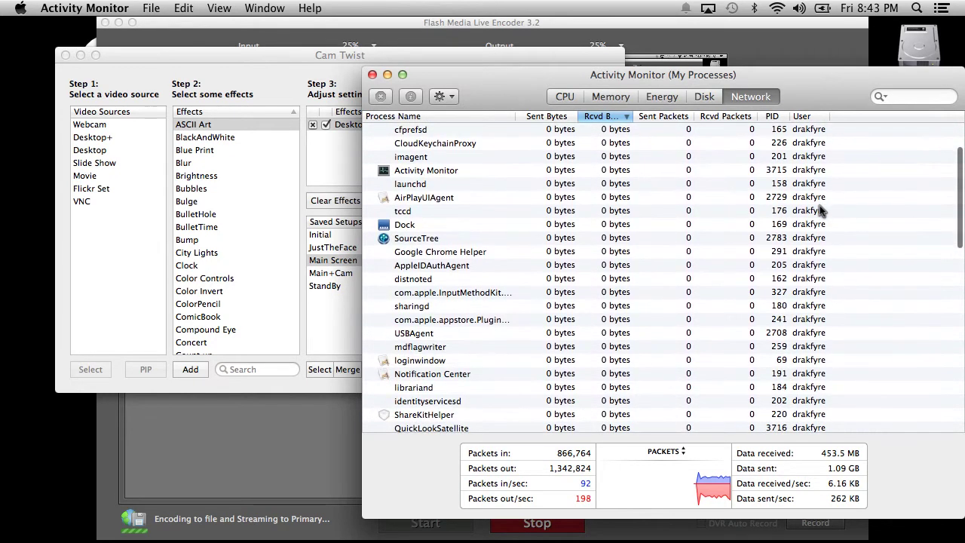
scroll(591, 281, up, 5)
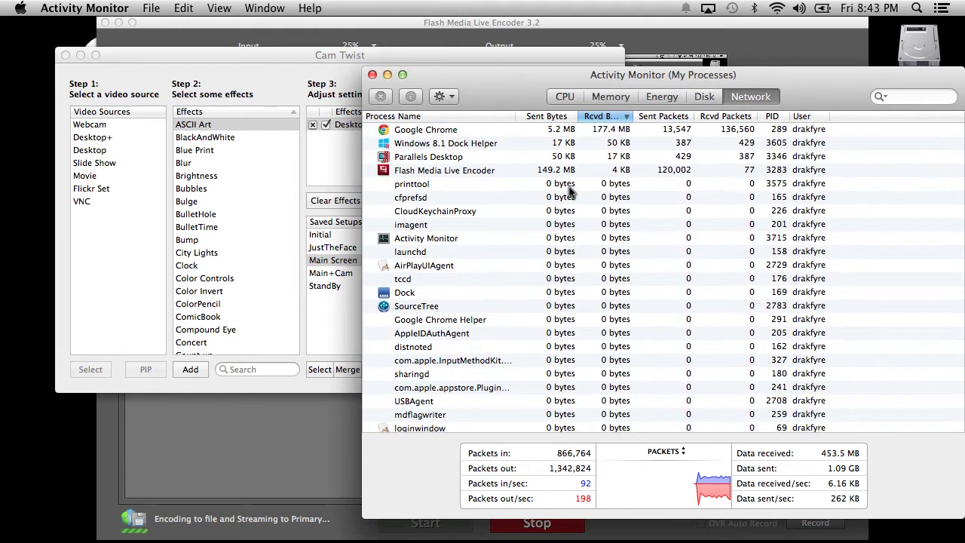
Check the installers in the Windows VM, then reload the YouTube comments page.
key(ctrl+Right)
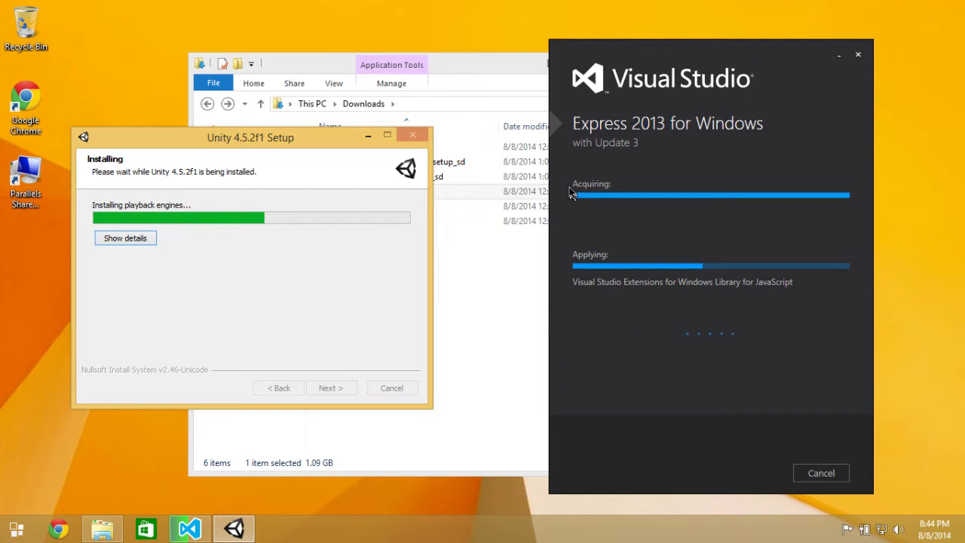
key(ctrl+Left)
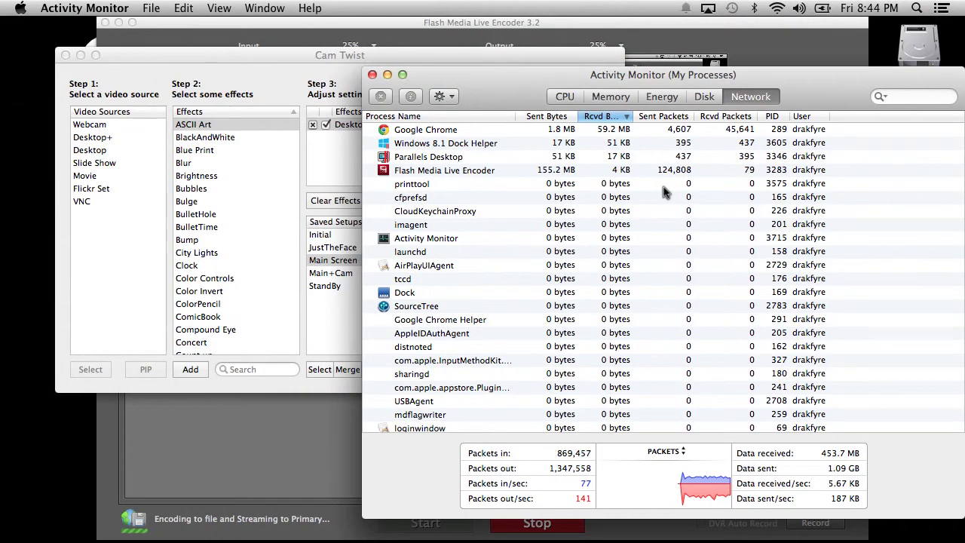
key(ctrl+Left)
click(54, 57)
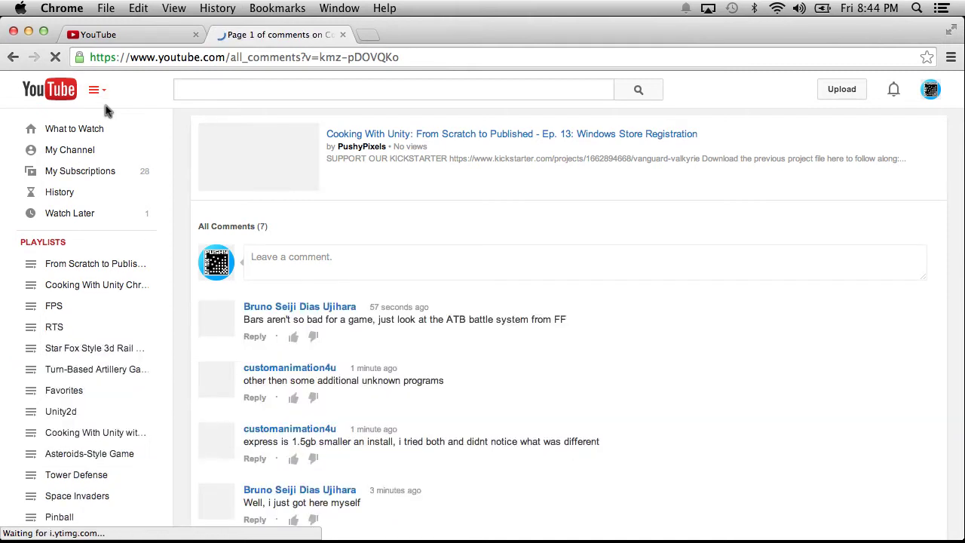
Scroll through the comments and highlight the one asking for OS X Visual Studio.
scroll(277, 222, down, 5)
scroll(277, 222, up, 2)
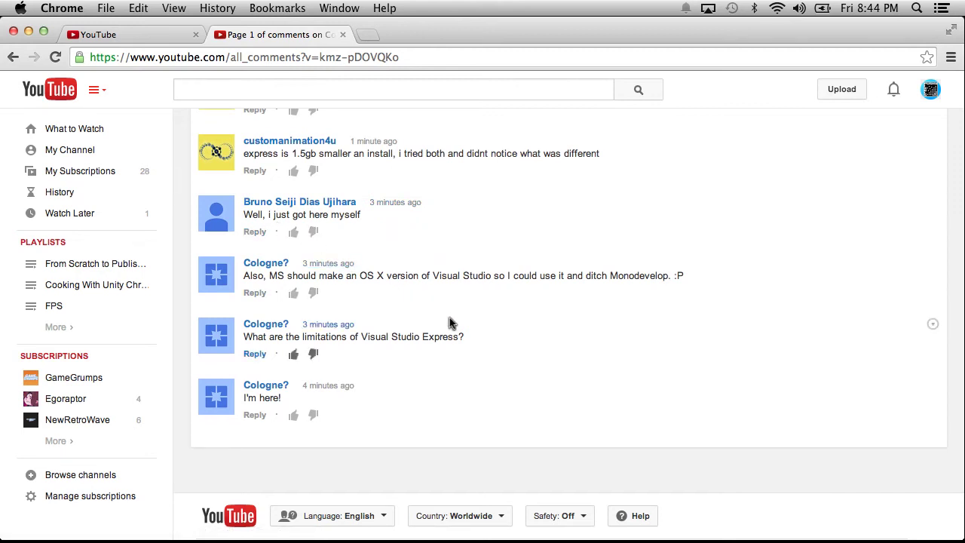
scroll(449, 322, up, 1)
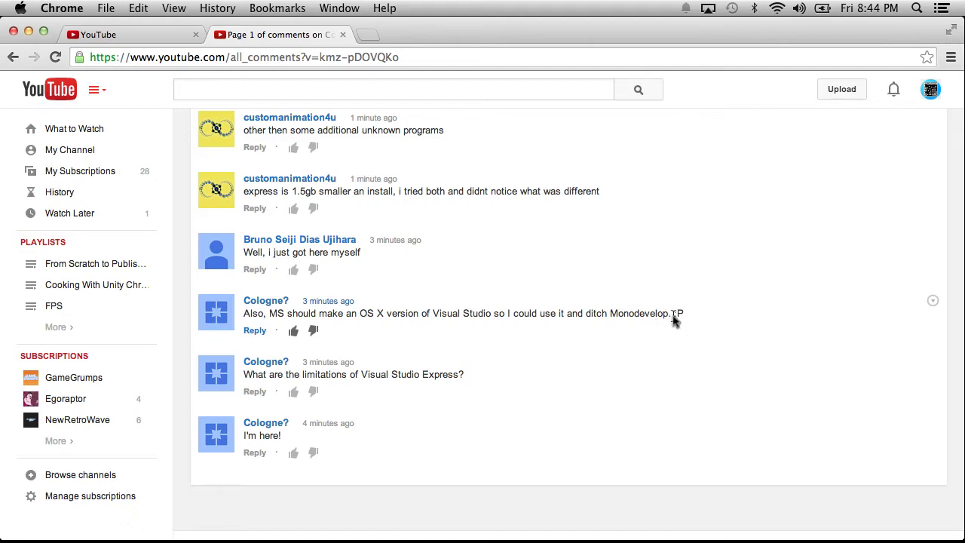
drag(692, 314, 240, 313)
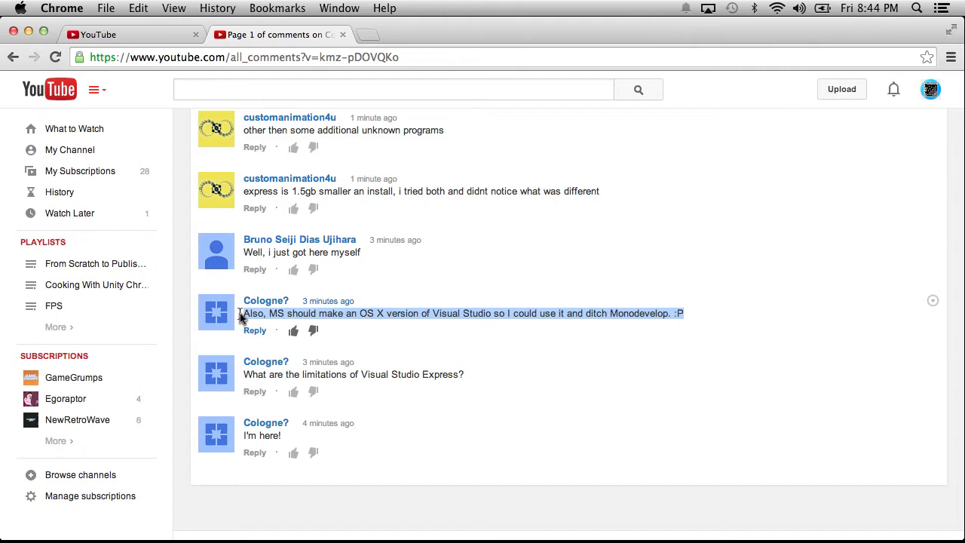
Scroll back to the top and reload the page to fetch new comments.
scroll(240, 313, up, 1)
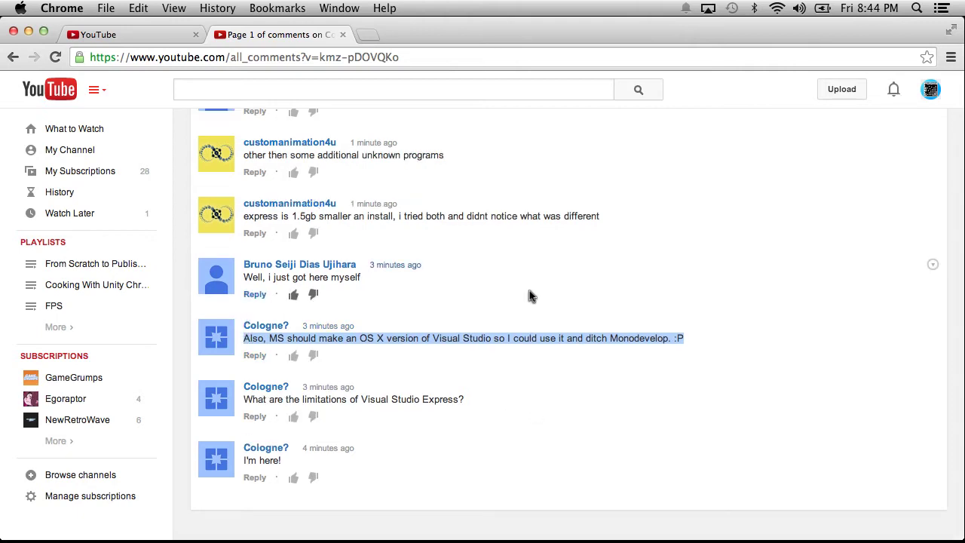
scroll(529, 290, up, 3)
scroll(529, 294, up, 1)
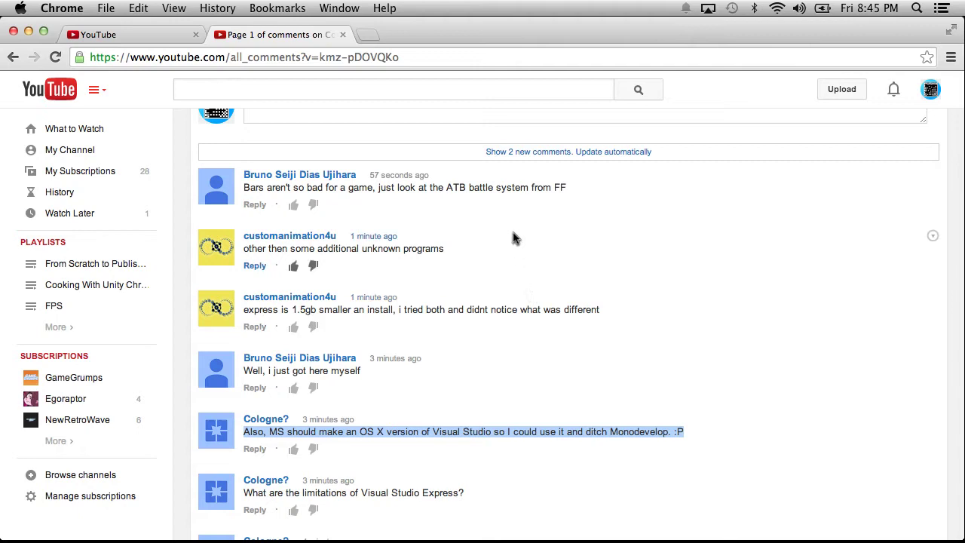
scroll(533, 274, up, 2)
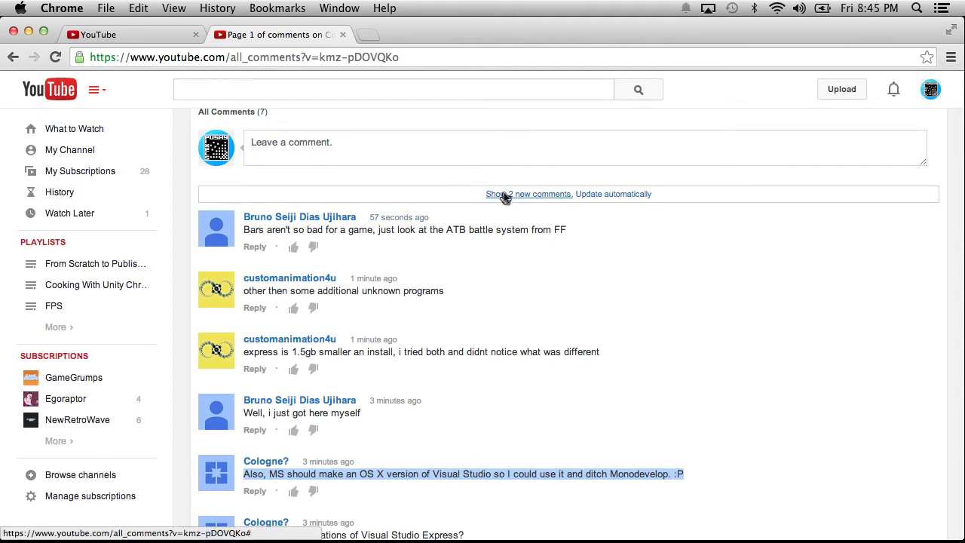
click(52, 58)
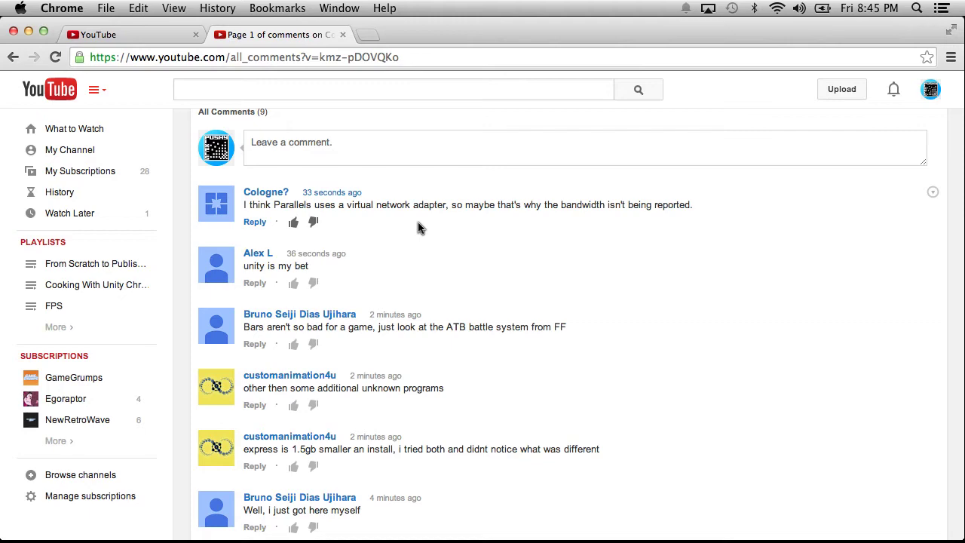
Peek at the VM installers, reload the YouTube comments to 10, then move to the Parallels space.
key(ctrl+Right)
key(ctrl+Right)
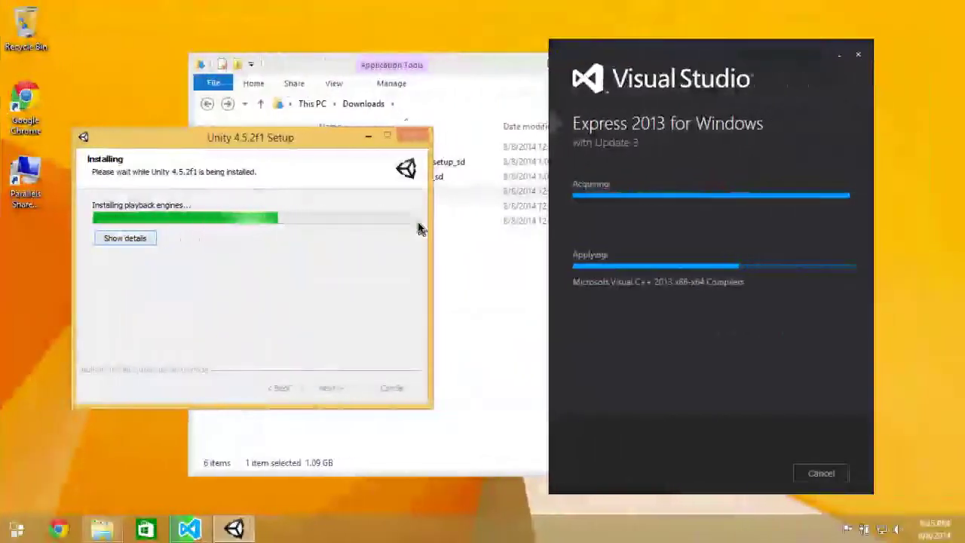
key(ctrl+Left)
key(ctrl+Left)
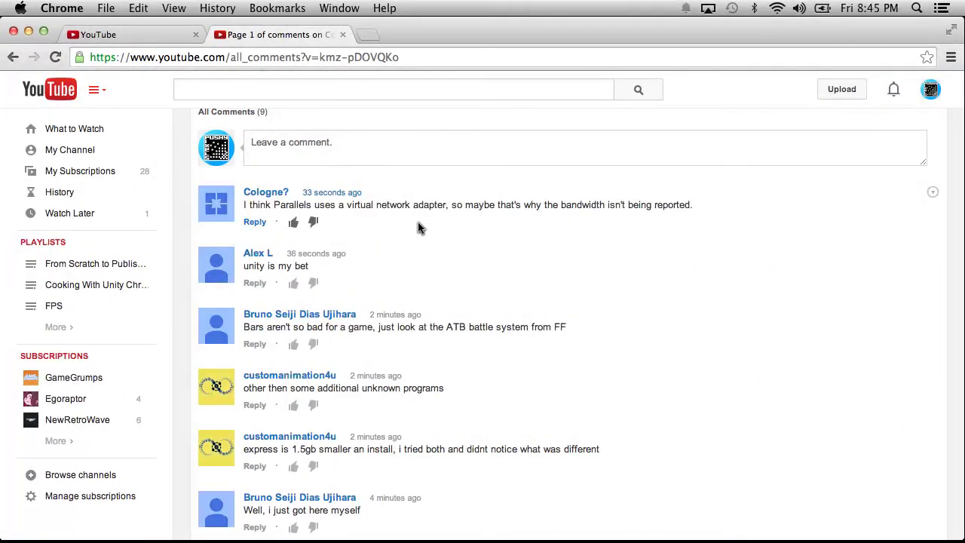
click(57, 56)
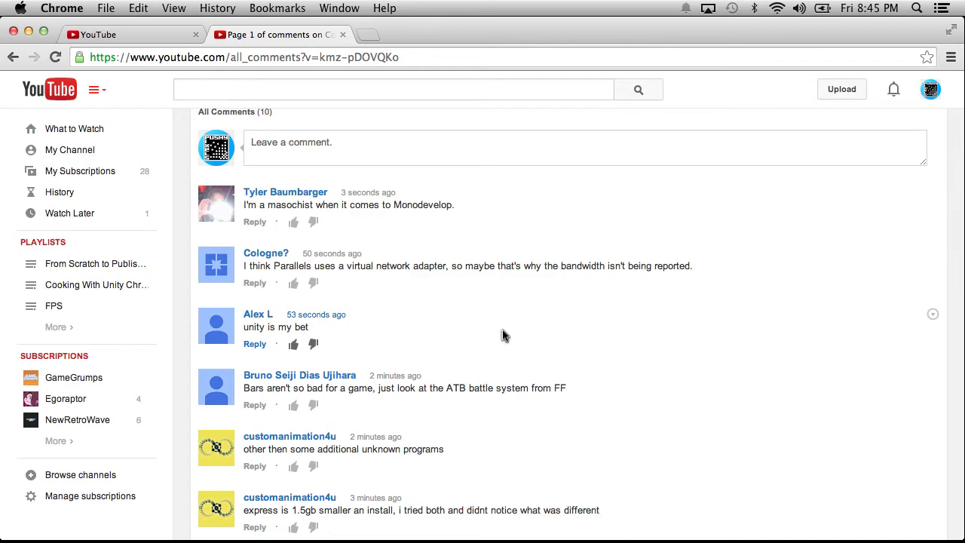
key(ctrl+Right)
key(ctrl+Right)
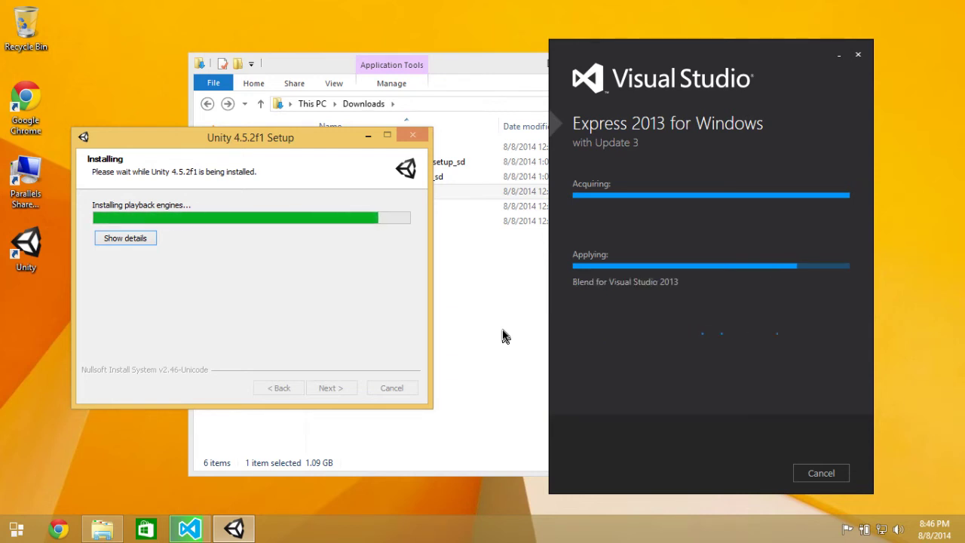
Show the Unity install log and approve downloading and installing .NET Framework 3.5.
click(124, 238)
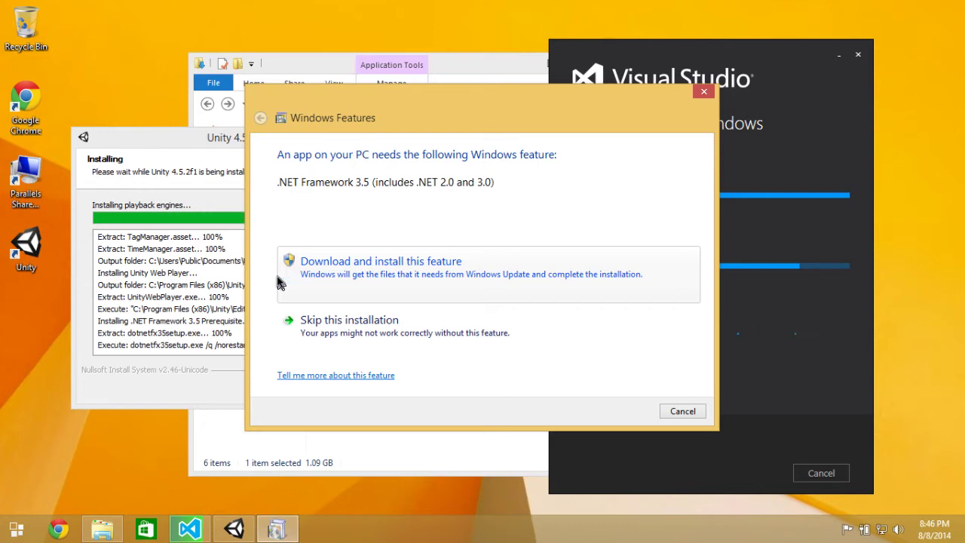
click(391, 280)
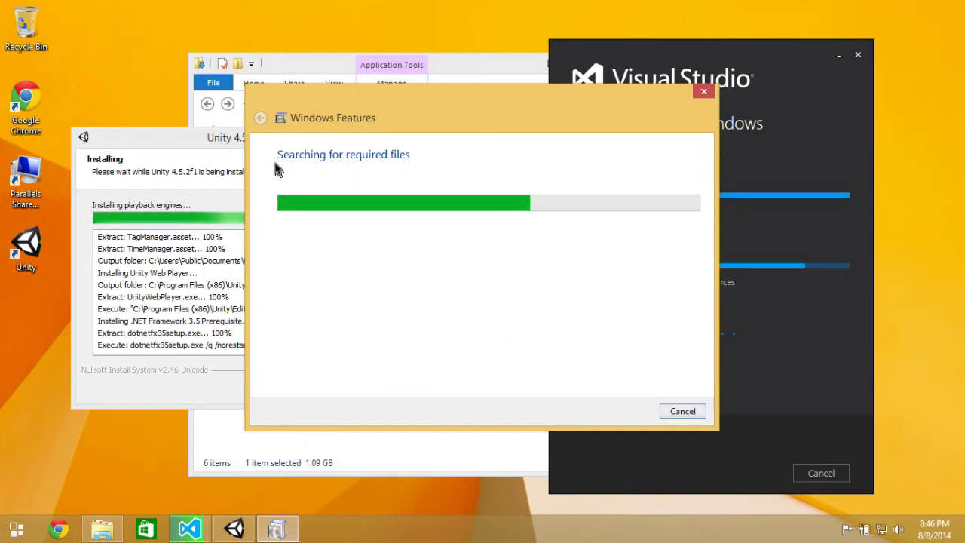
click(211, 147)
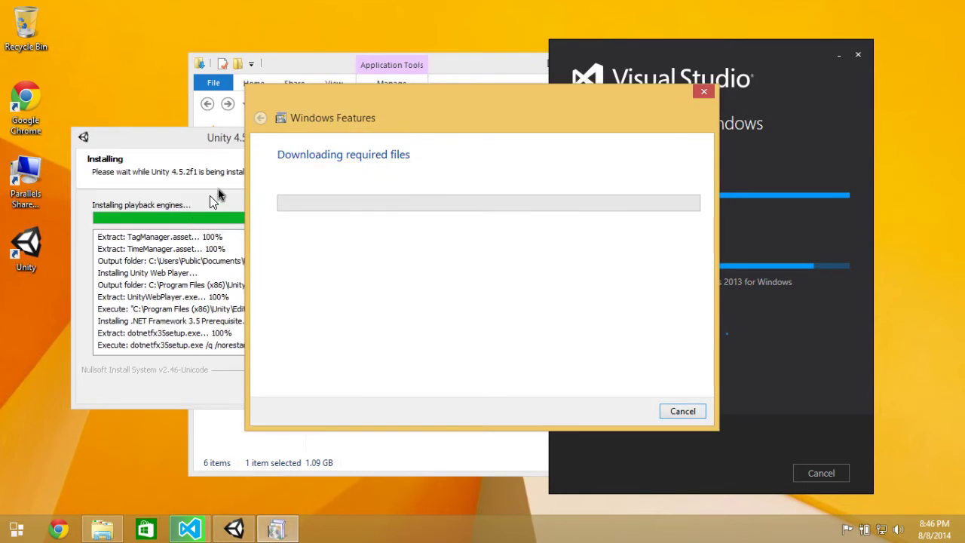
Spread the Unity setup, Visual Studio installer and .NET download windows apart on the desktop.
drag(224, 146, 186, 207)
drag(735, 69, 781, 131)
drag(242, 206, 239, 253)
drag(693, 140, 714, 110)
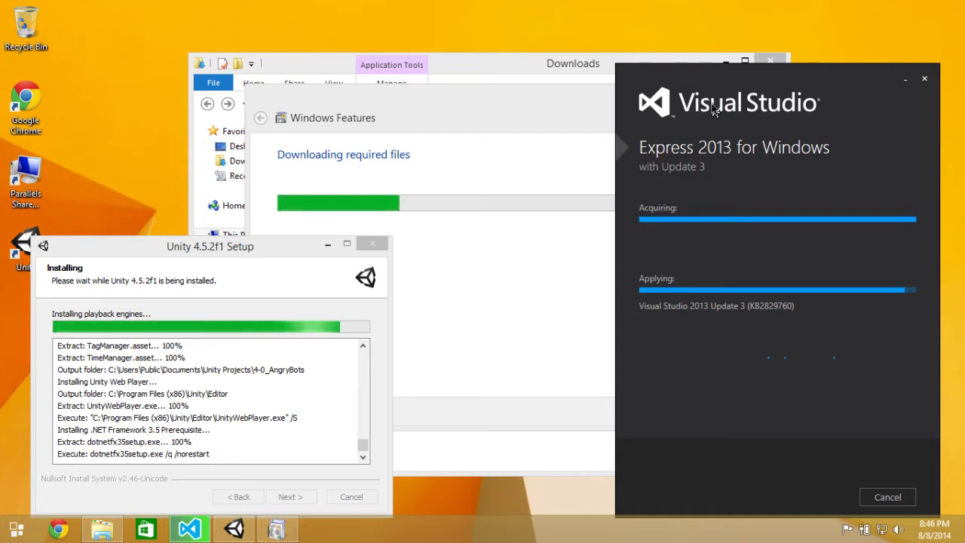
click(405, 118)
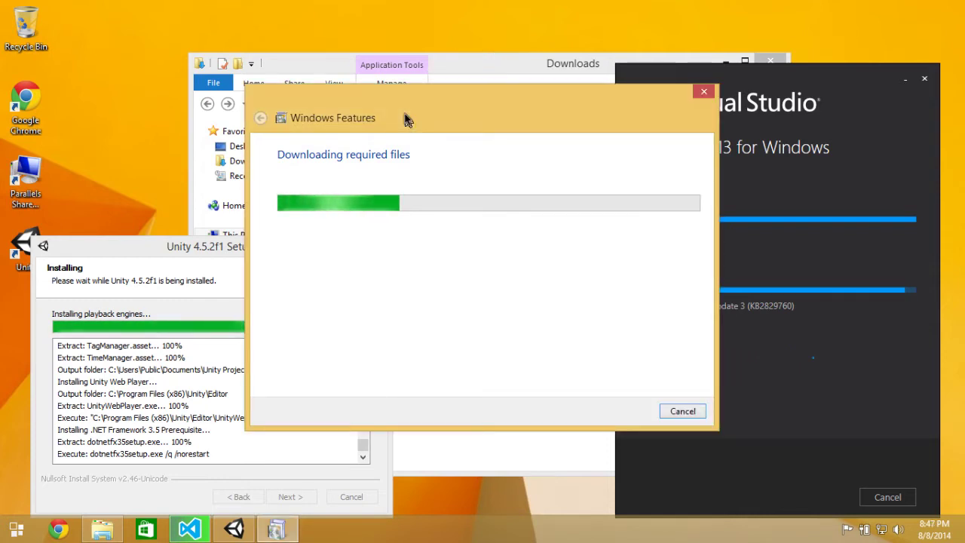
click(151, 242)
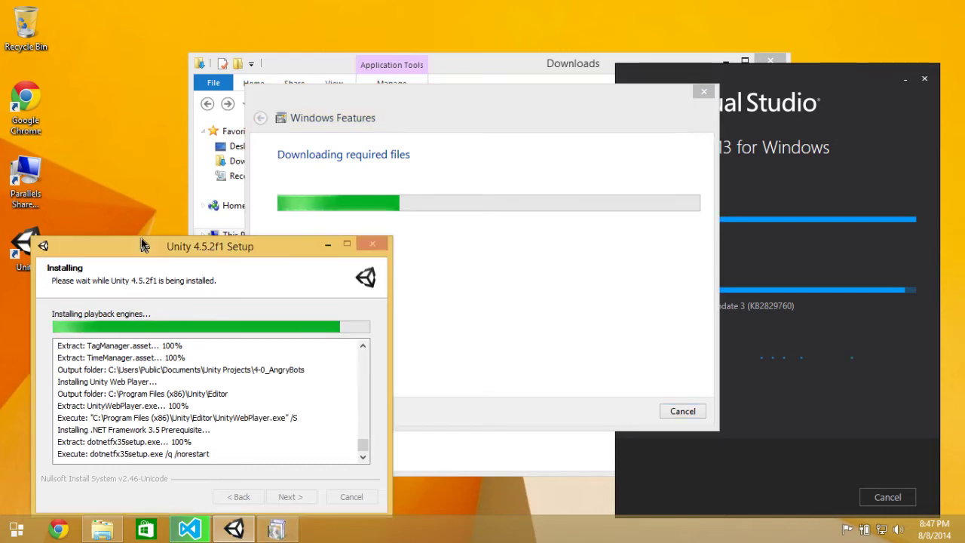
Raise the Visual Studio installer in the VM, then switch back to Activity Monitor on the Mac.
click(773, 89)
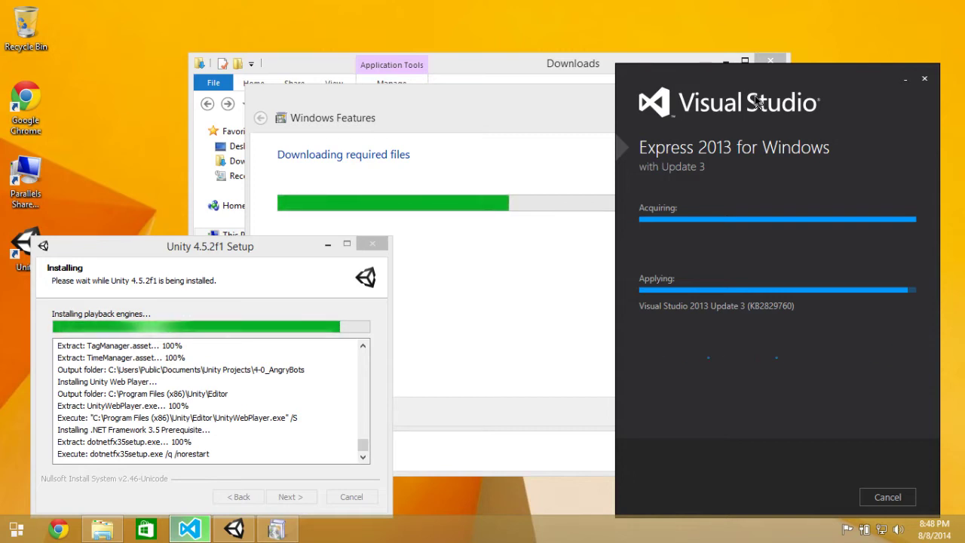
key(ctrl+Left)
key(ctrl+Left)
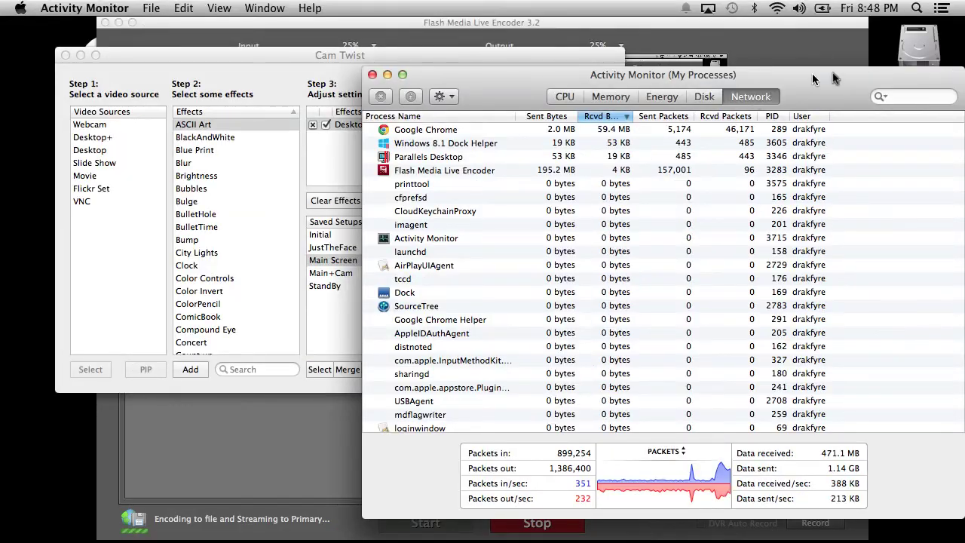
Check the Parallels Desktop and Flash Media Live Encoder traffic, sorted by received bytes descending.
click(592, 156)
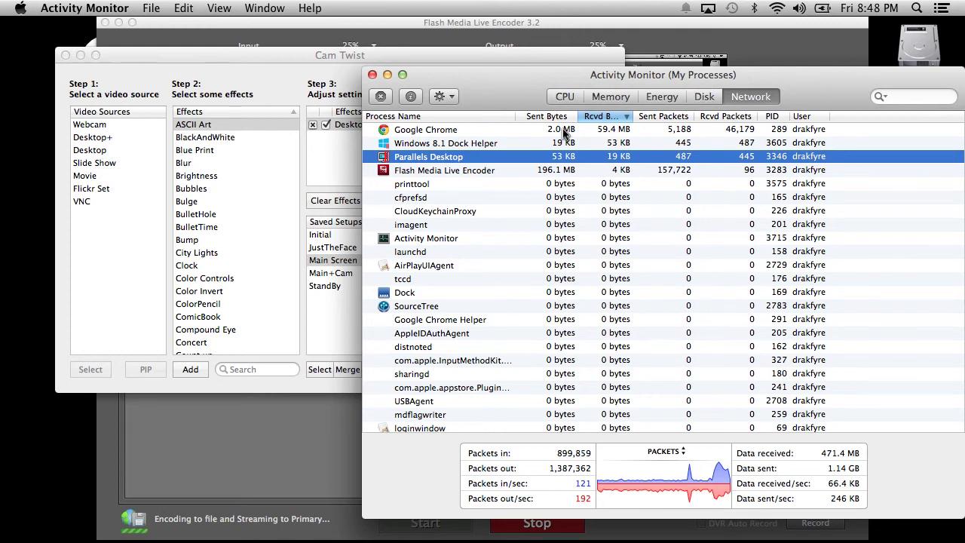
click(541, 173)
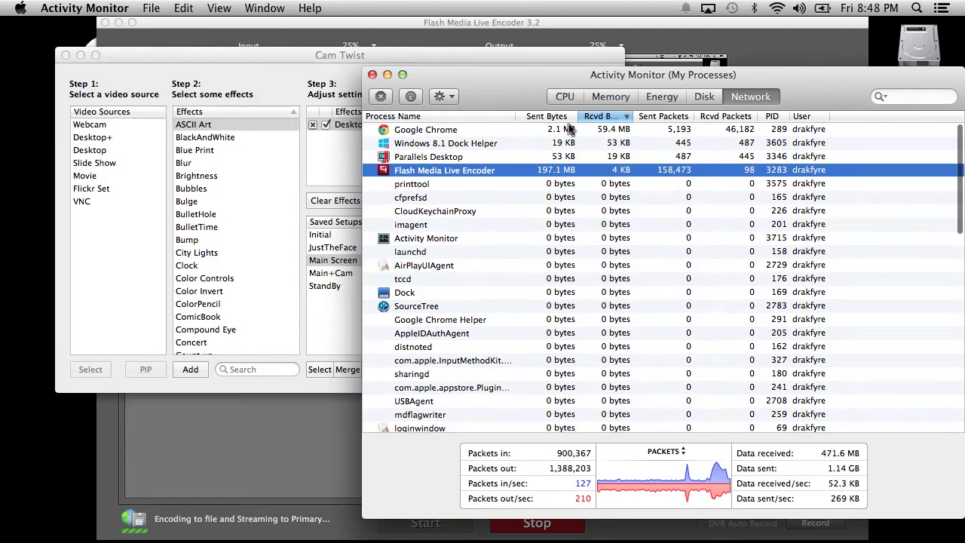
click(613, 119)
click(613, 119)
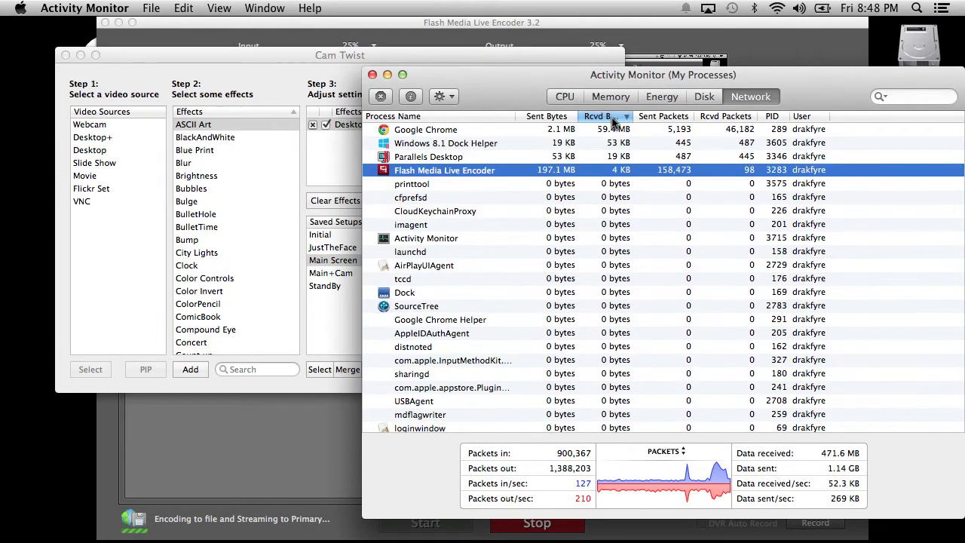
click(615, 156)
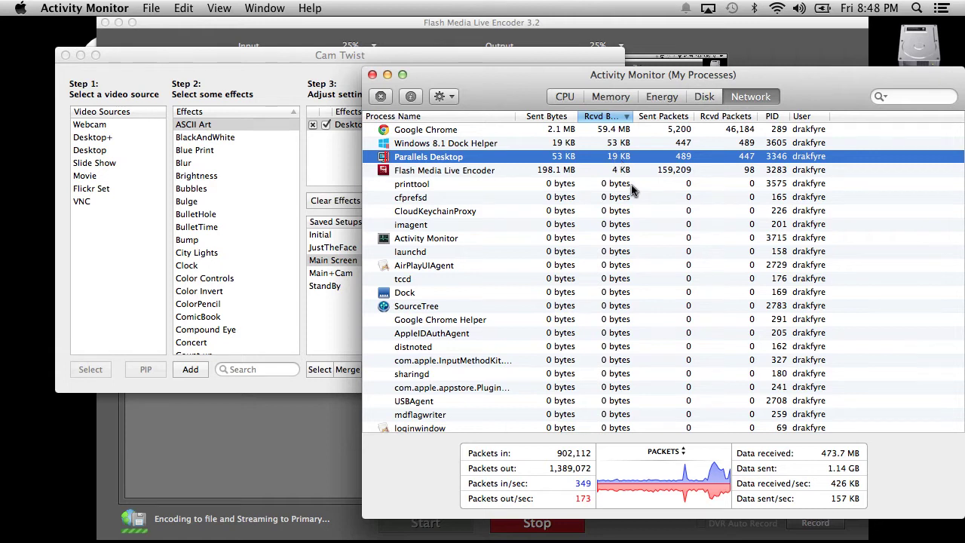
scroll(631, 184, down, 10)
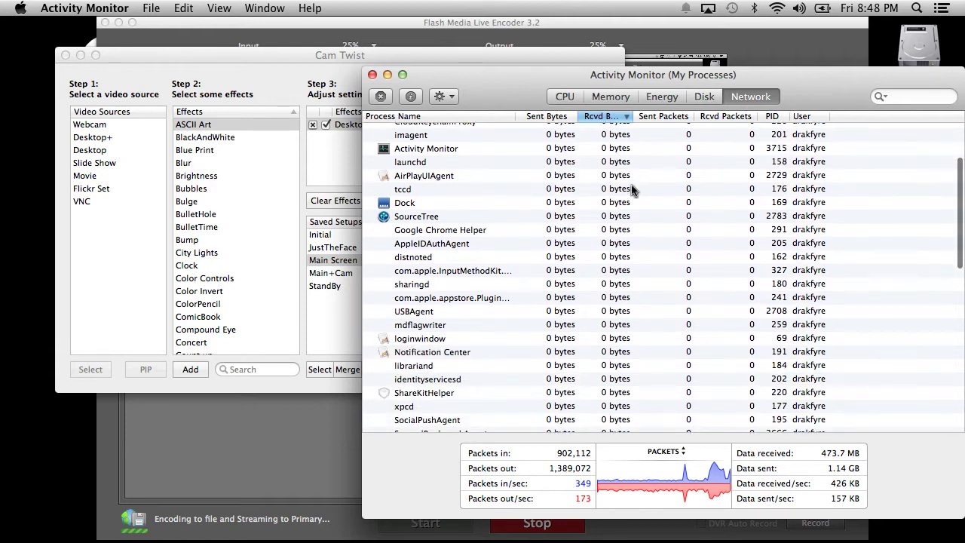
scroll(631, 184, up, 10)
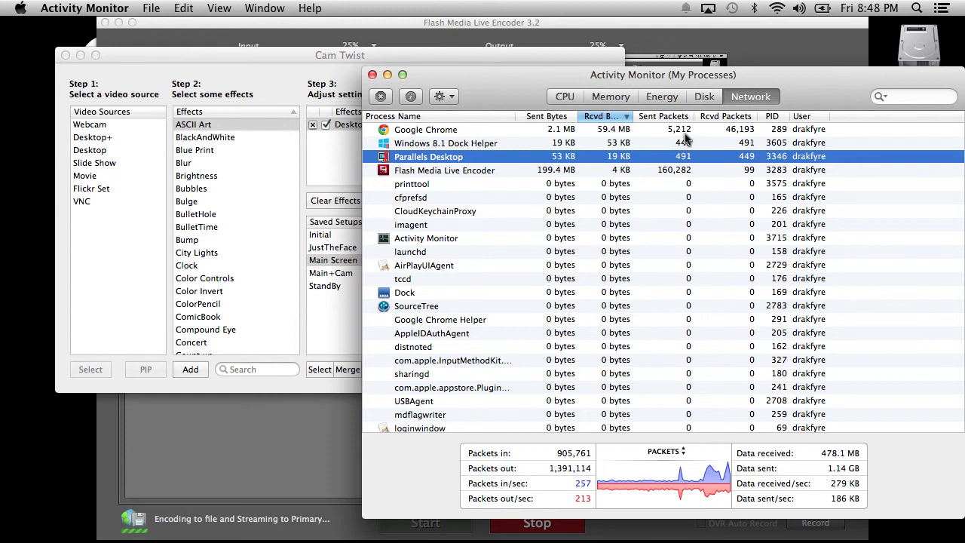
Look through the process action and menu bar menus, then return to the full-screen Windows VM.
click(444, 97)
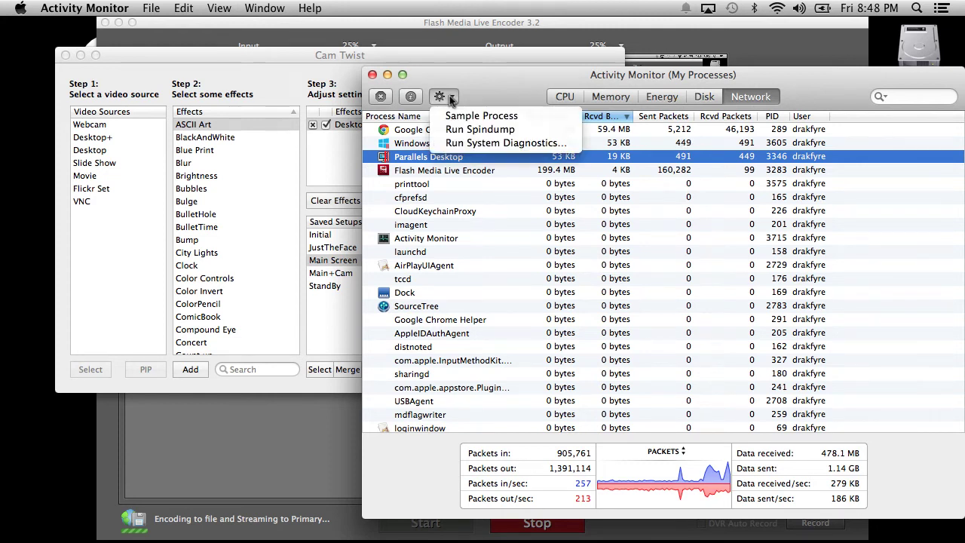
click(449, 98)
click(144, 7)
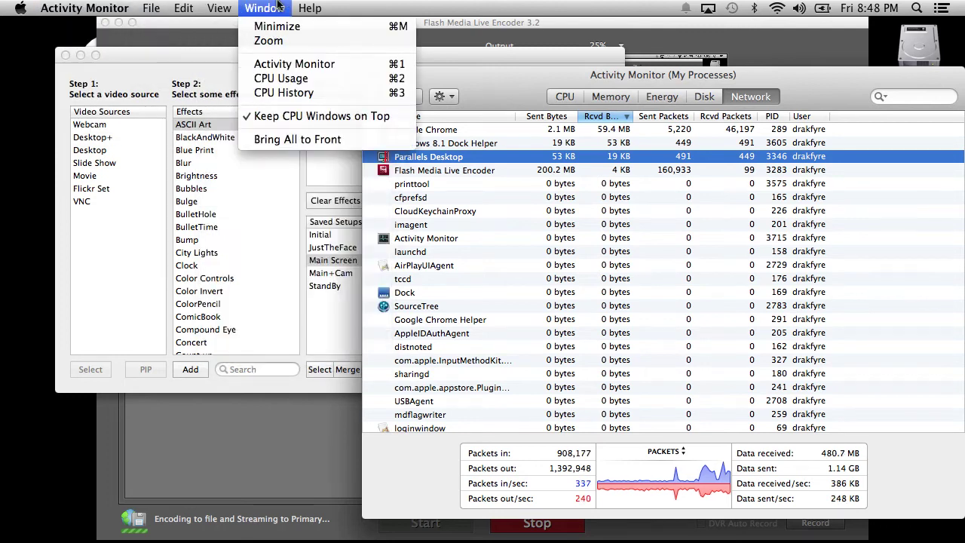
mouse_move(306, 6)
key(ctrl+Right)
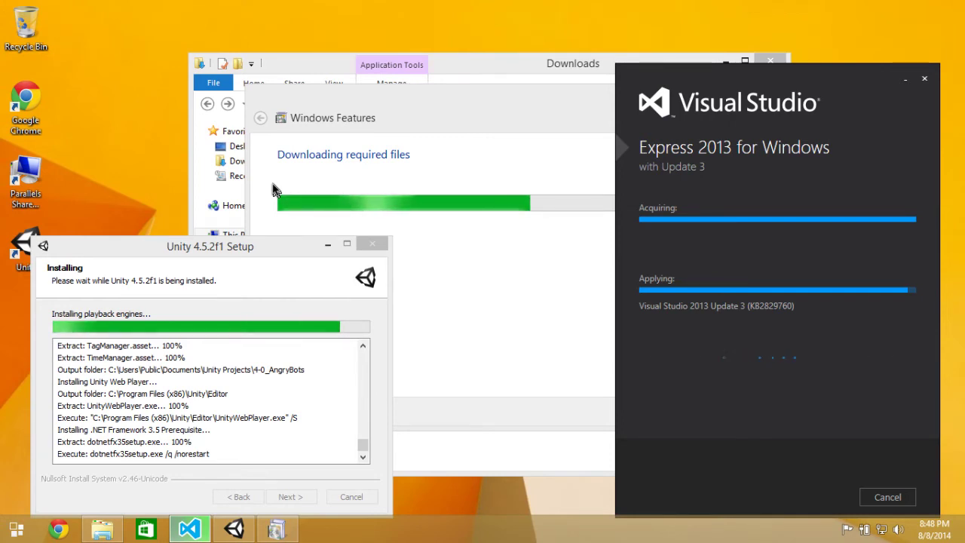
click(503, 85)
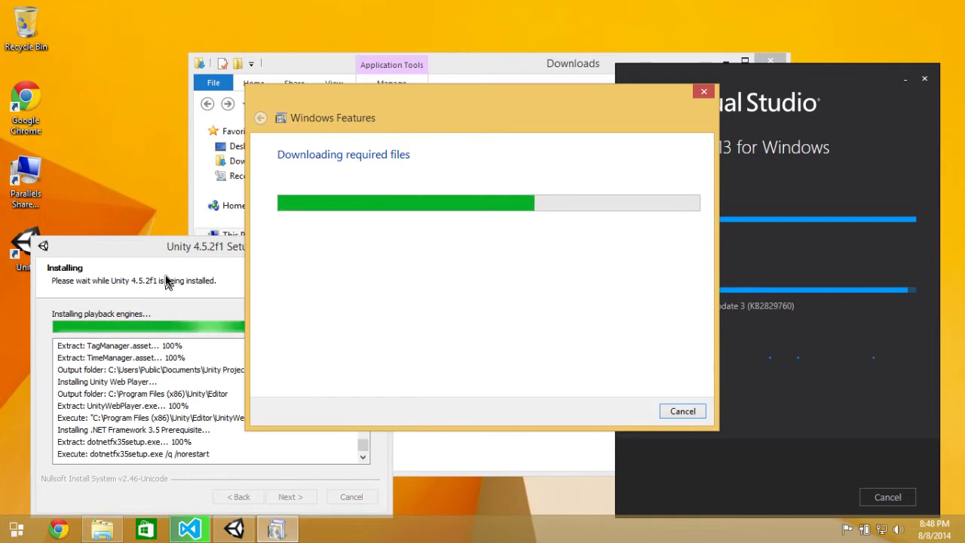
click(184, 277)
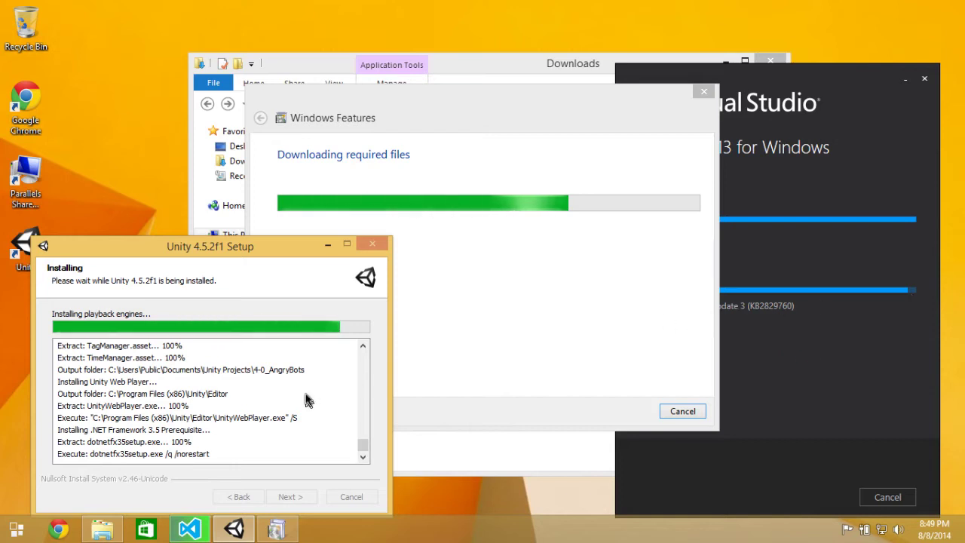
Move Windows Features to the upper left and compare its .NET progress with the Unity setup log.
drag(415, 108, 228, 87)
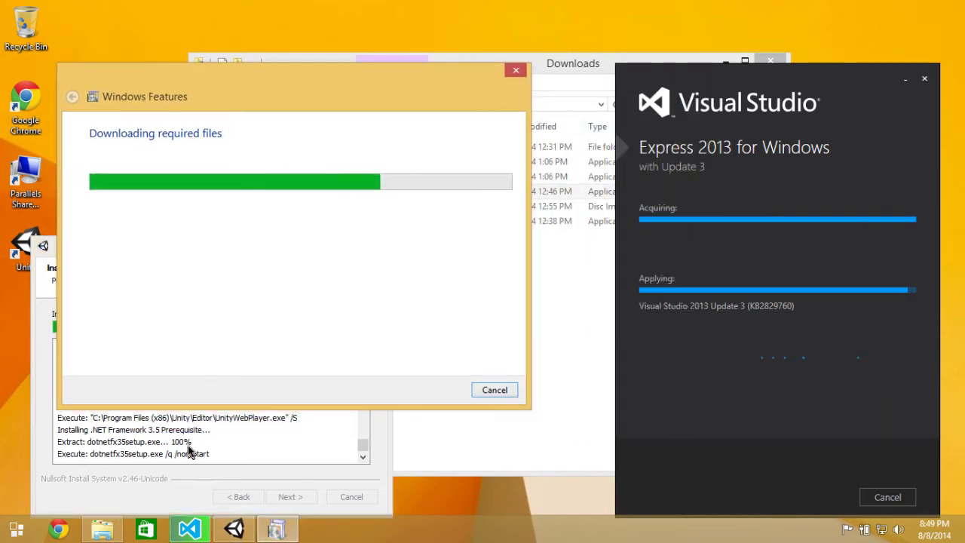
click(189, 445)
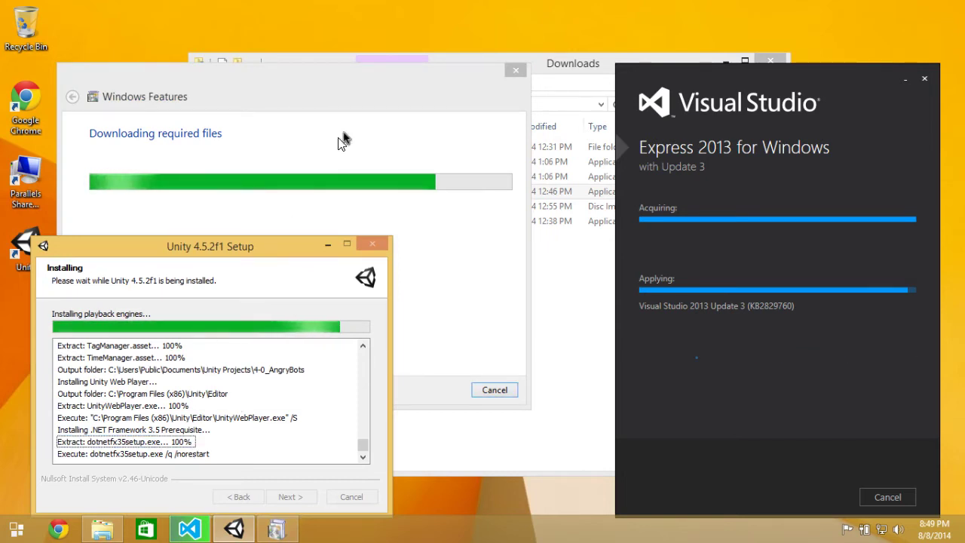
click(355, 125)
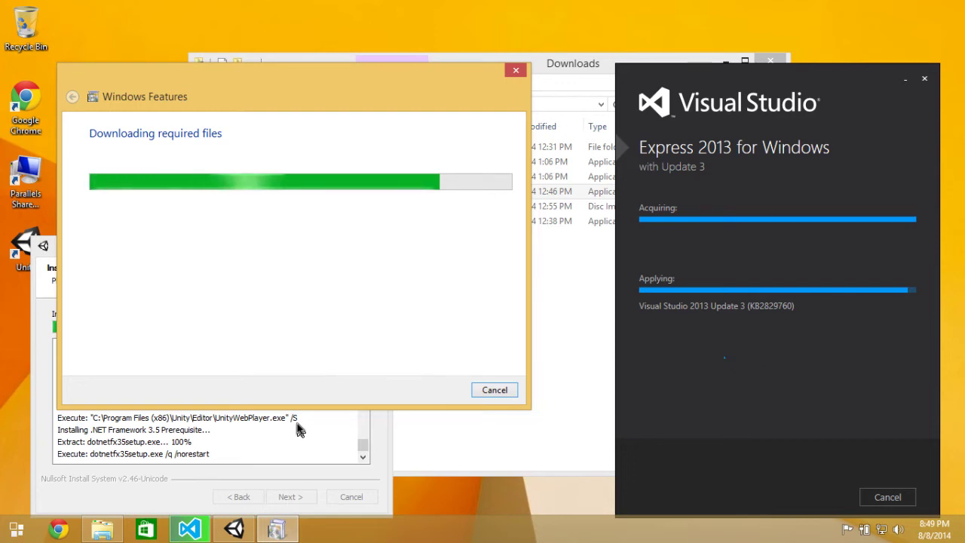
drag(227, 77, 215, 42)
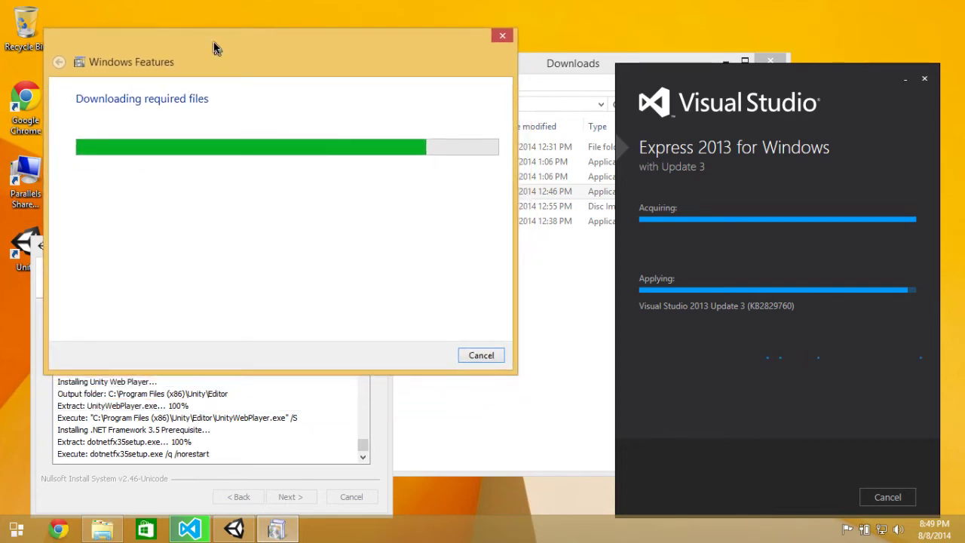
click(160, 431)
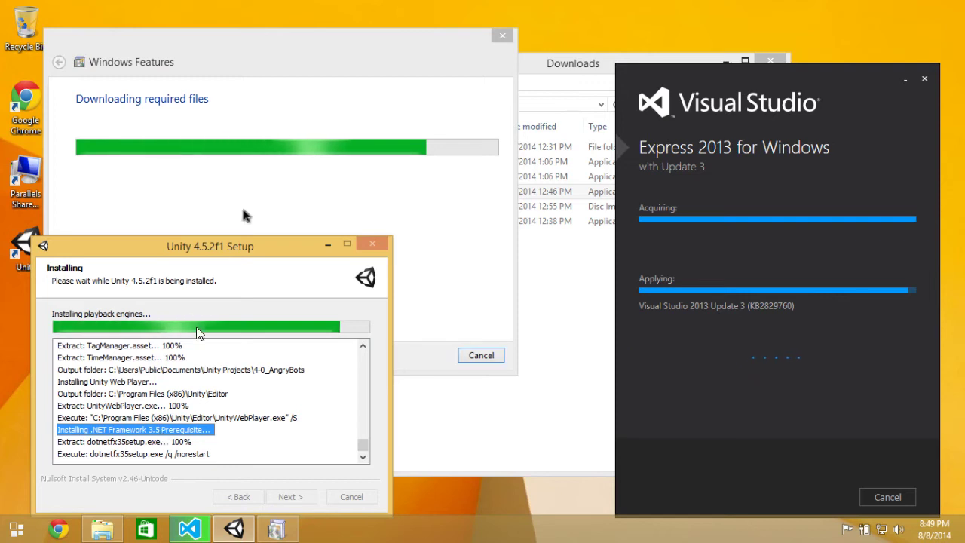
click(230, 453)
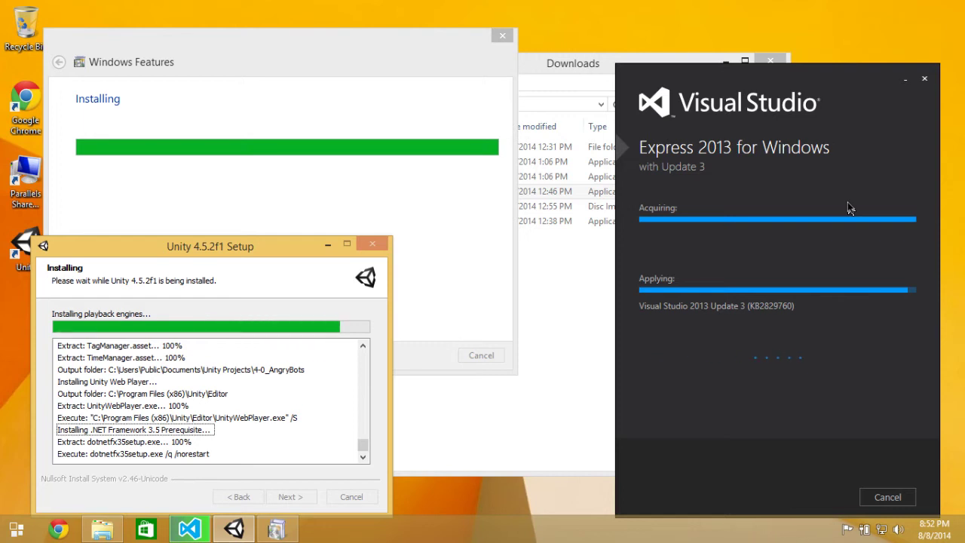
click(386, 54)
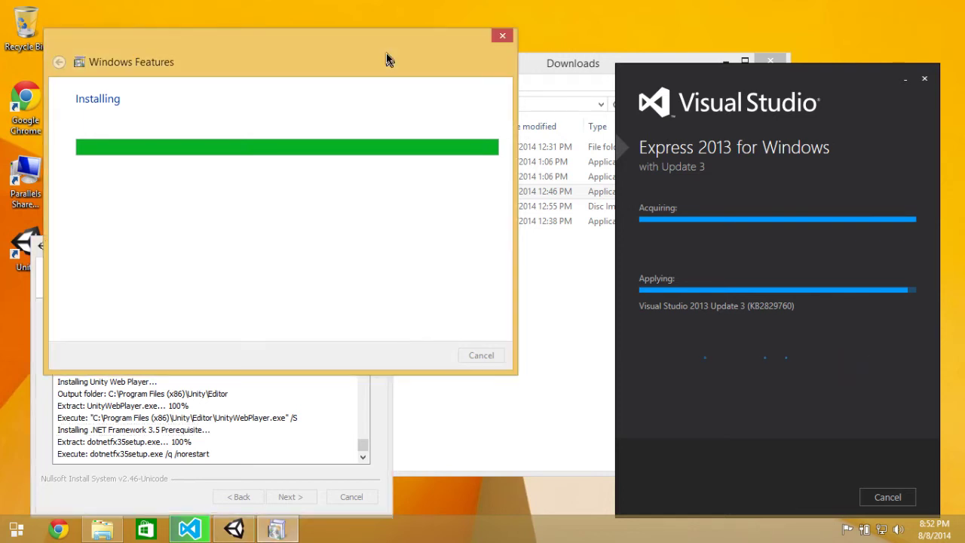
Alternate between Unity setup and Windows Features until .NET Framework 3.5 reports successfully installed.
click(387, 403)
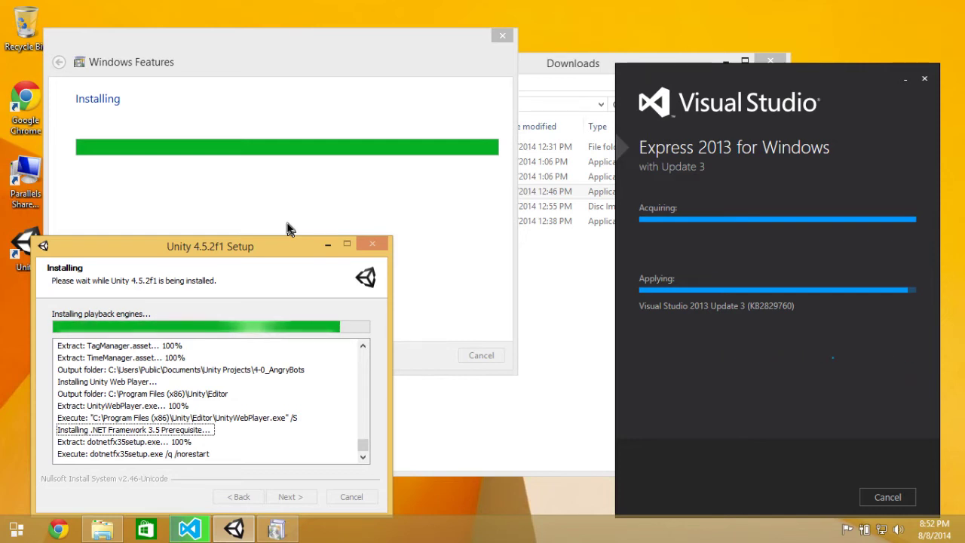
click(295, 154)
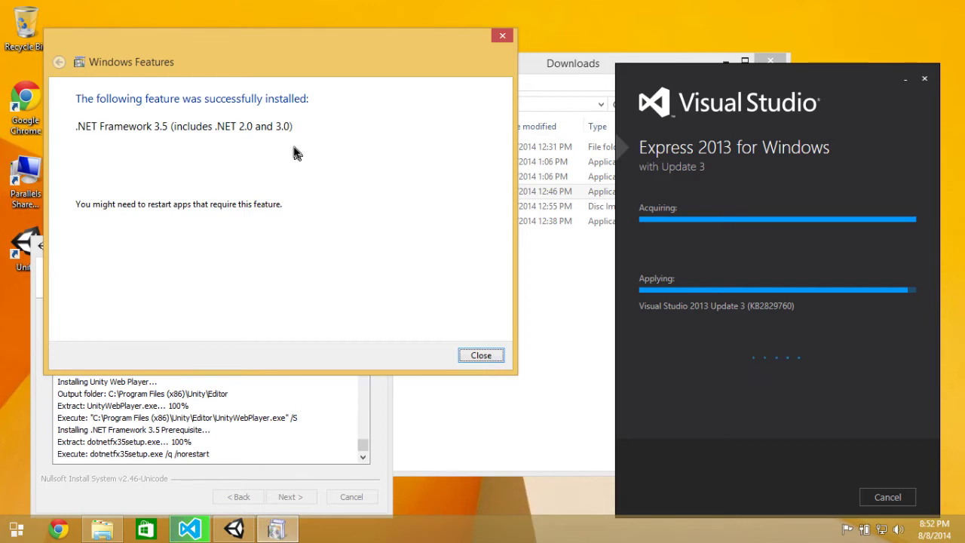
Close Windows Features, finish Unity 4.5.2f1 setup without launching it, and reload the comments page.
click(480, 356)
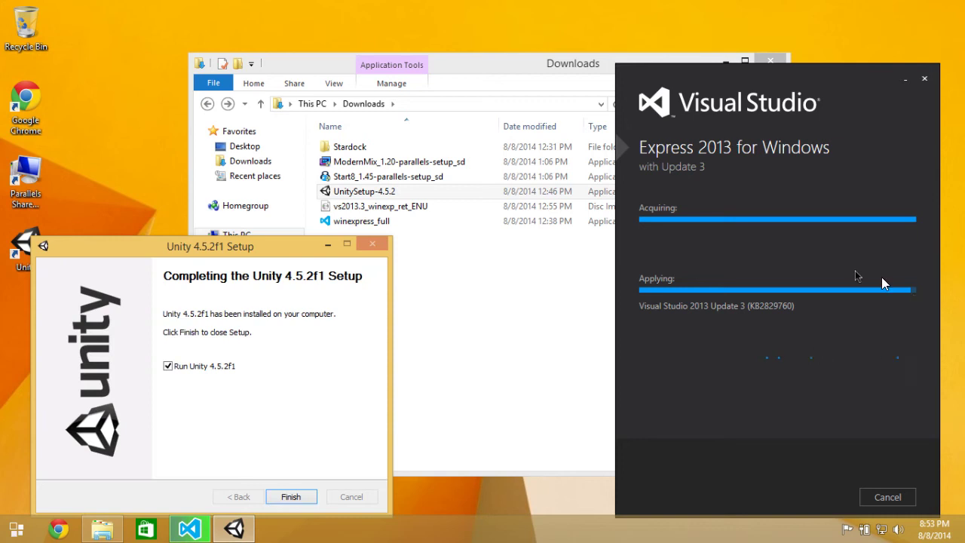
click(167, 365)
click(291, 496)
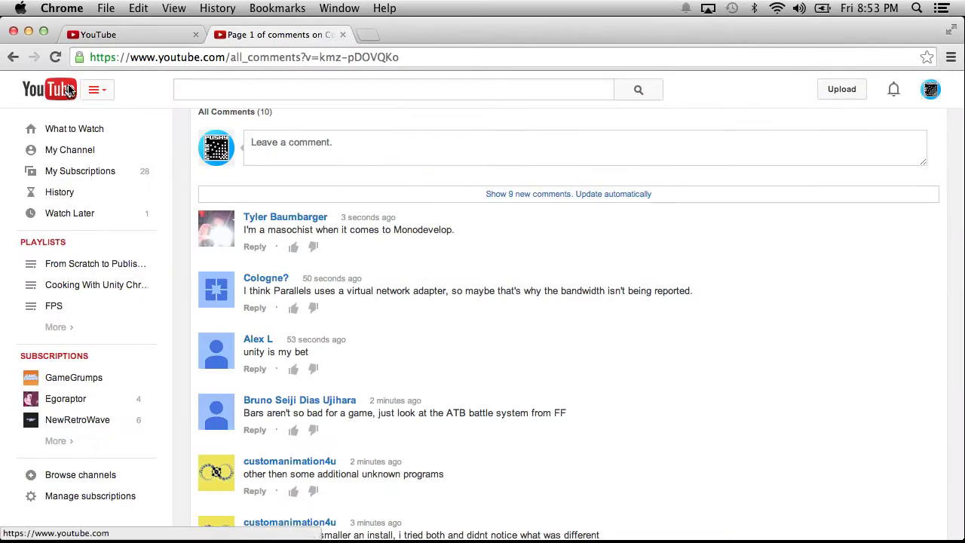
click(56, 57)
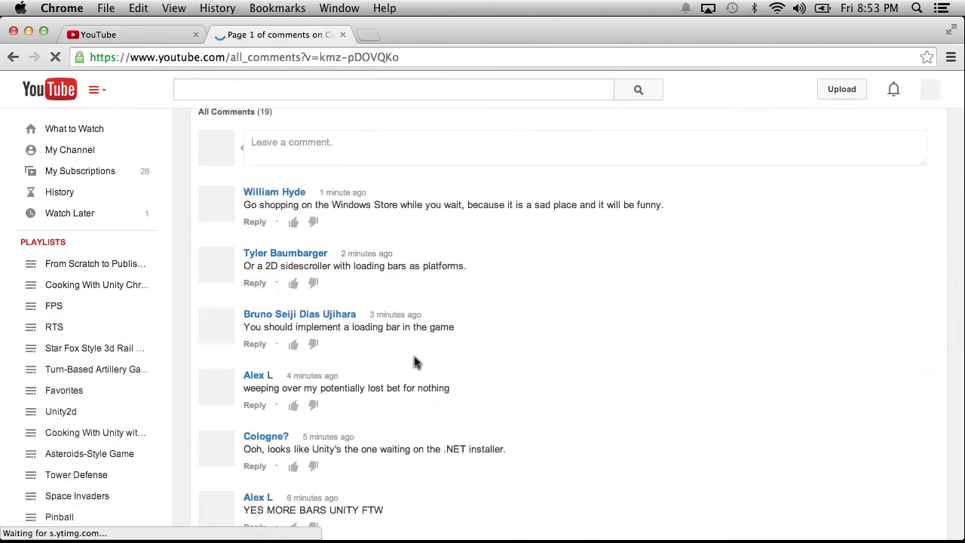
Scroll up and down through the 19 reloaded YouTube comments in Chrome.
scroll(414, 362, down, 4)
scroll(414, 363, down, 4)
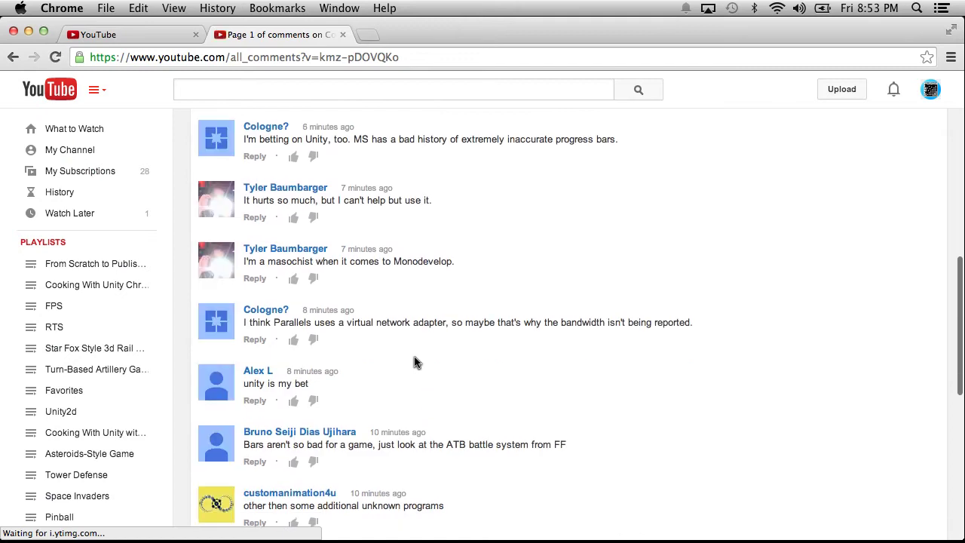
scroll(414, 363, up, 4)
scroll(414, 363, up, 2)
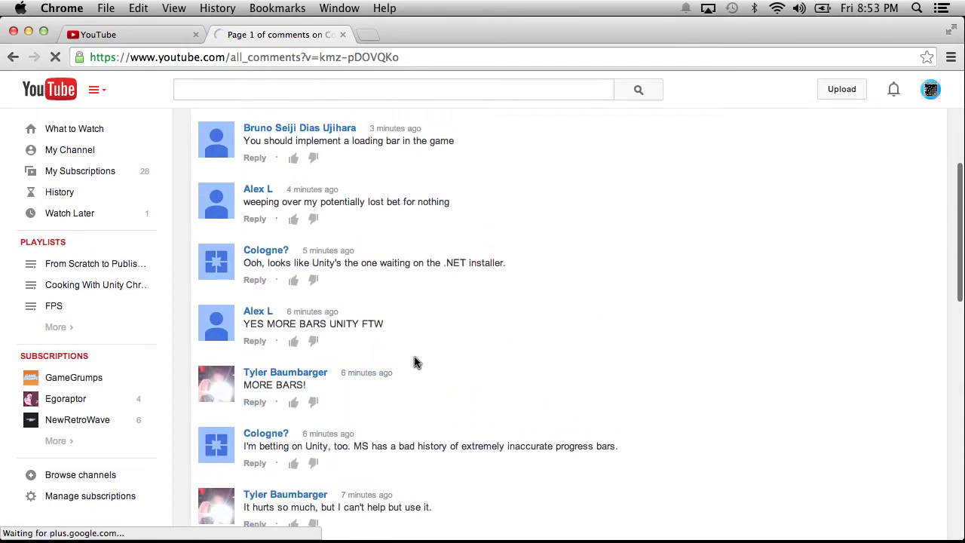
scroll(414, 362, up, 3)
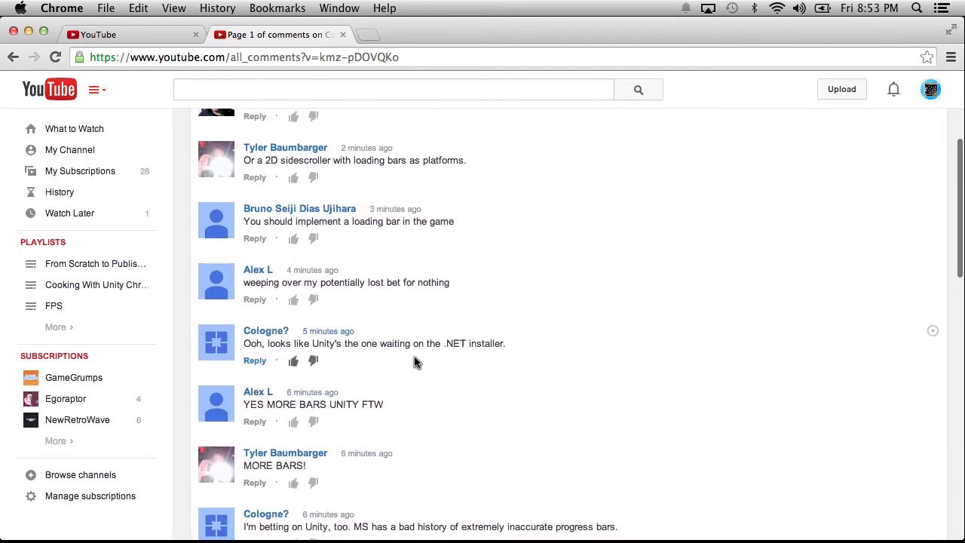
scroll(414, 362, up, 2)
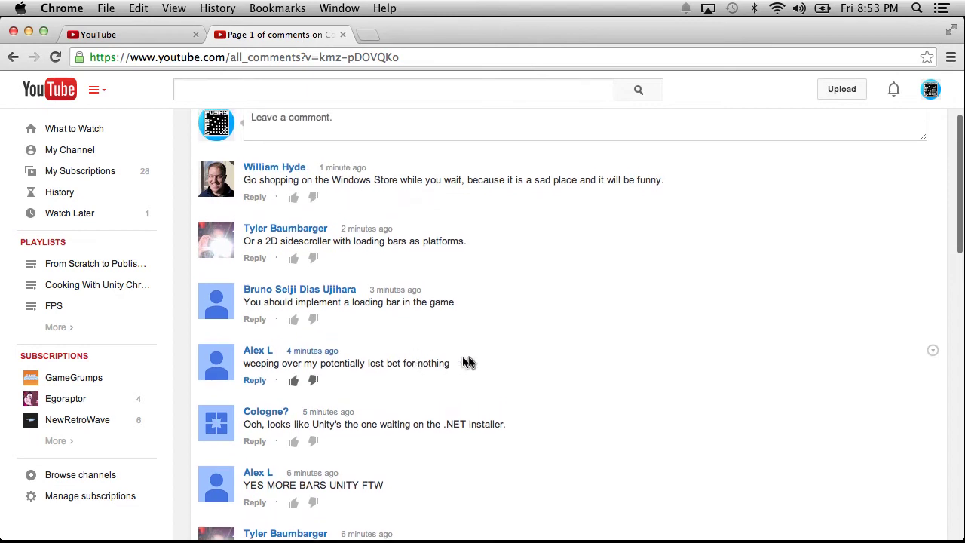
scroll(491, 362, up, 1)
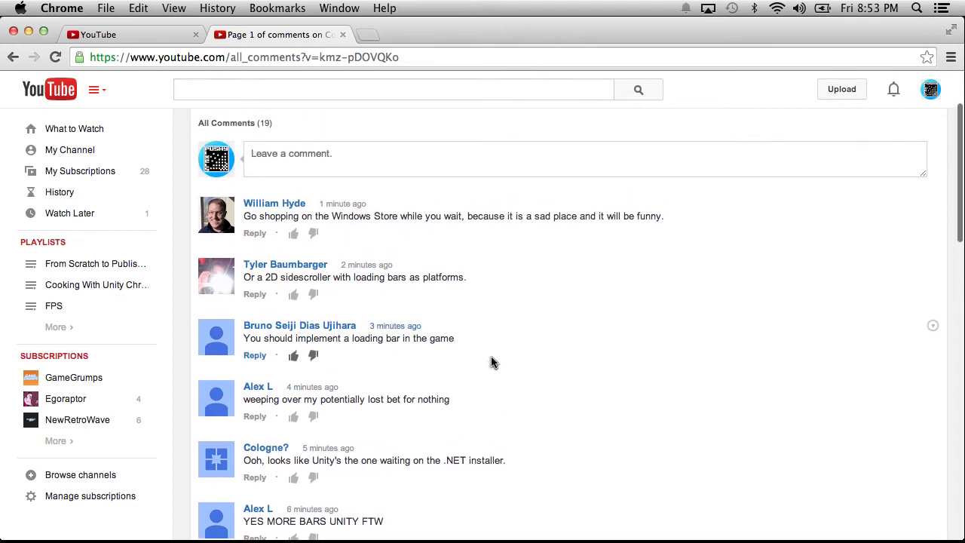
scroll(490, 363, down, 6)
scroll(491, 363, down, 6)
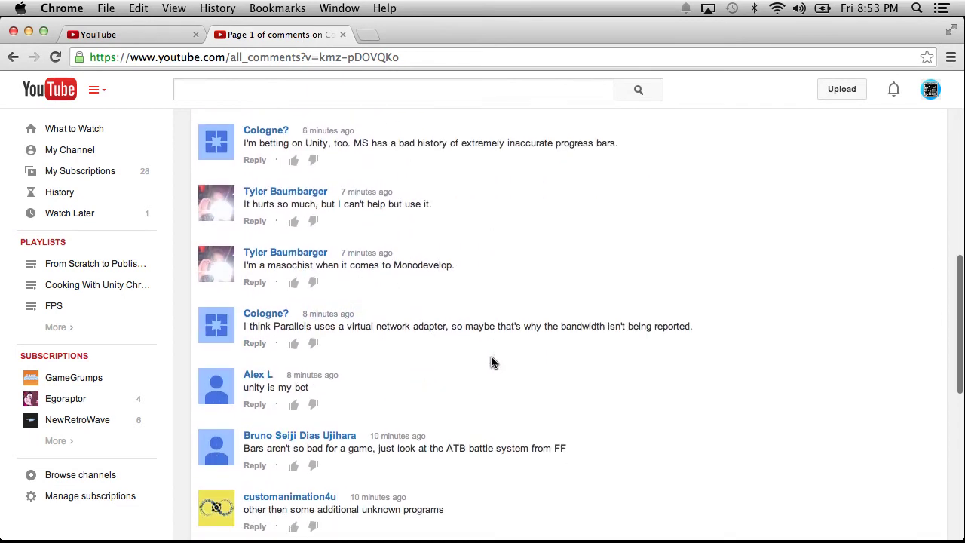
scroll(490, 362, up, 11)
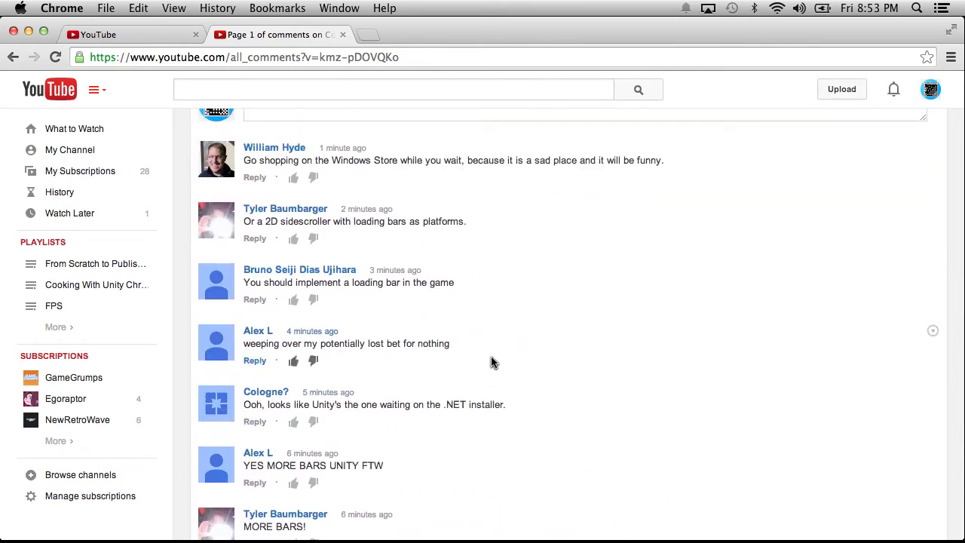
scroll(491, 363, up, 3)
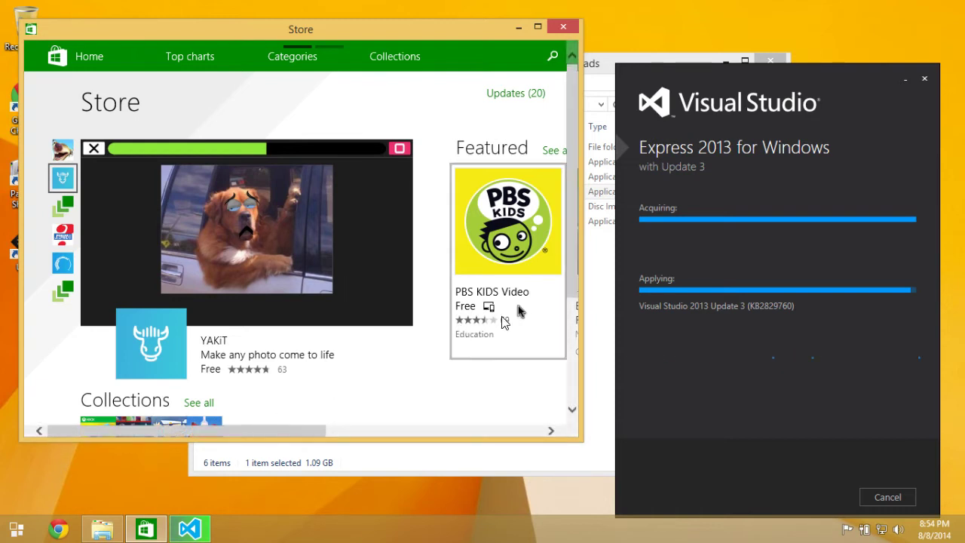
Go to the Games category from the Windows Store category list.
drag(571, 202, 567, 89)
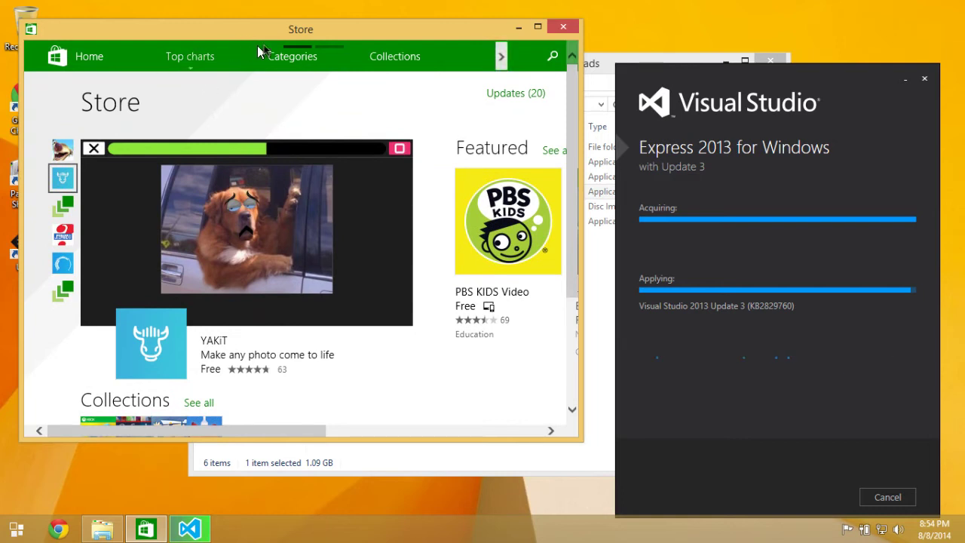
click(318, 50)
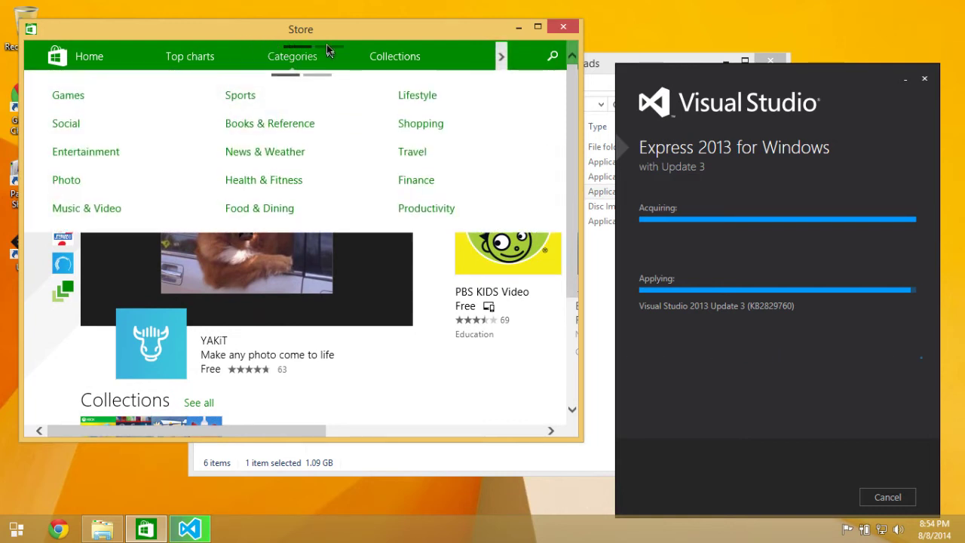
click(62, 100)
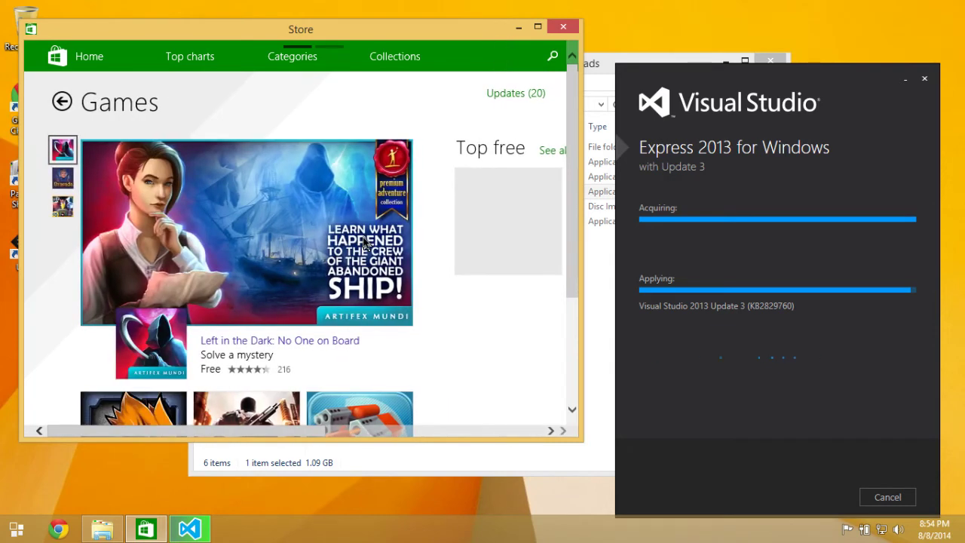
Browse across the Games page past Left in the Dark: No One on Board to Top free.
drag(574, 162, 617, 136)
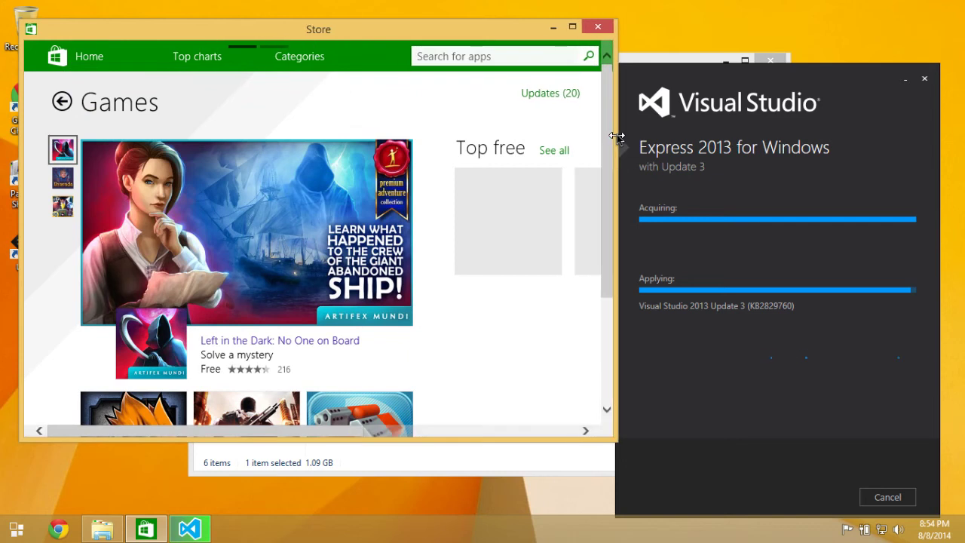
drag(610, 232, 605, 191)
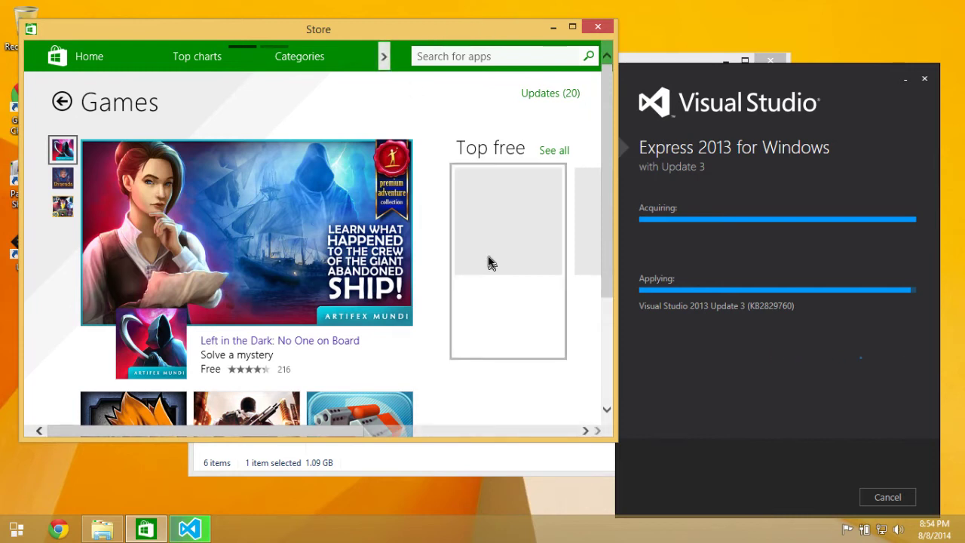
drag(340, 430, 254, 429)
scroll(477, 236, down, 5)
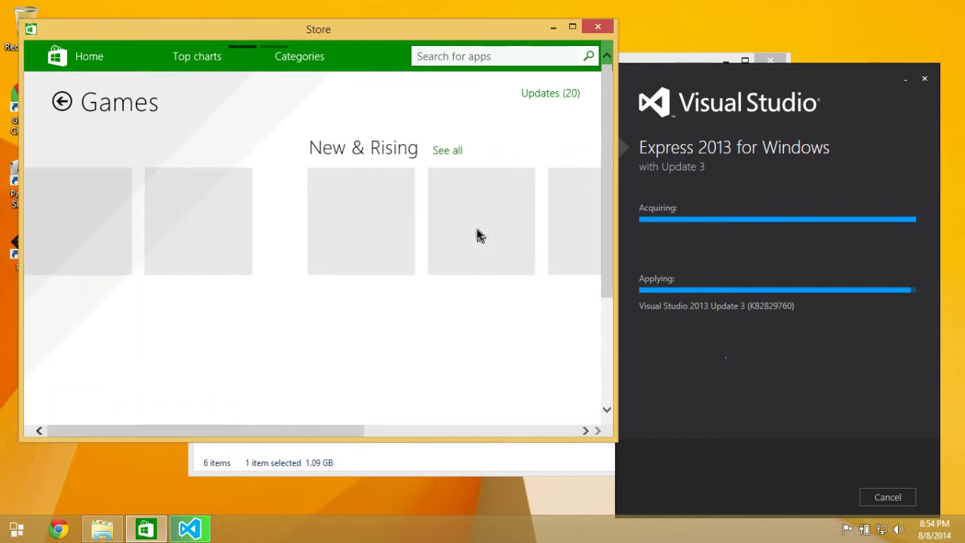
scroll(477, 236, up, 2)
scroll(477, 236, down, 2)
scroll(476, 236, up, 1)
scroll(477, 236, down, 2)
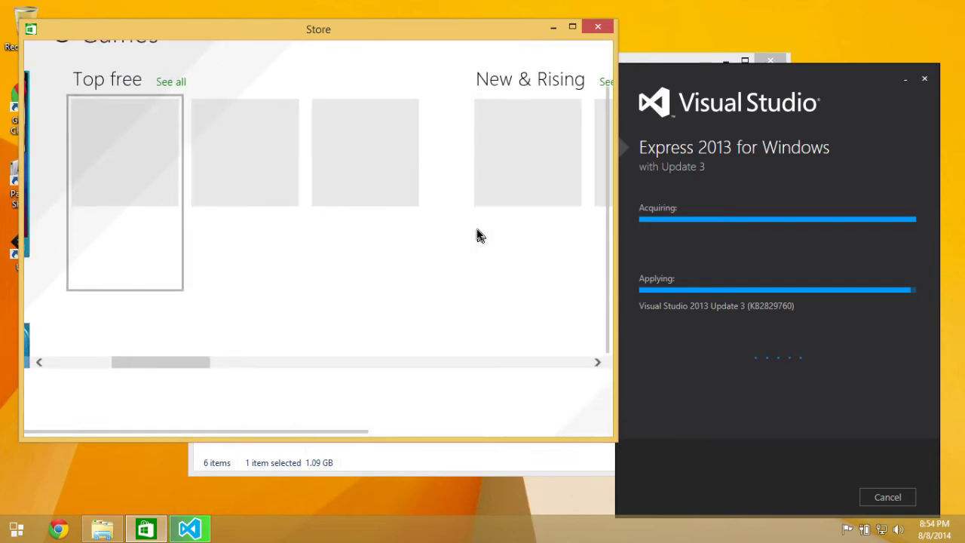
scroll(476, 236, down, 1)
scroll(477, 236, up, 3)
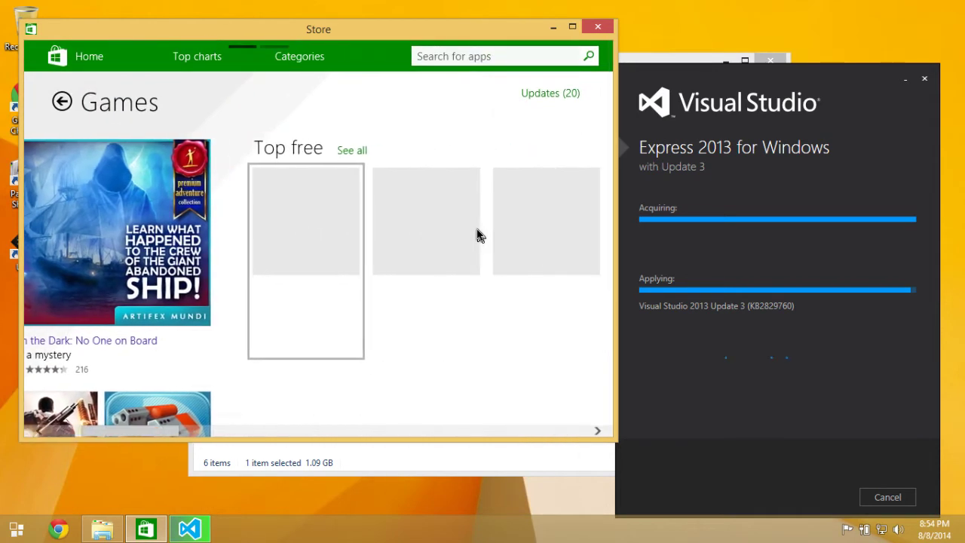
scroll(269, 264, down, 2)
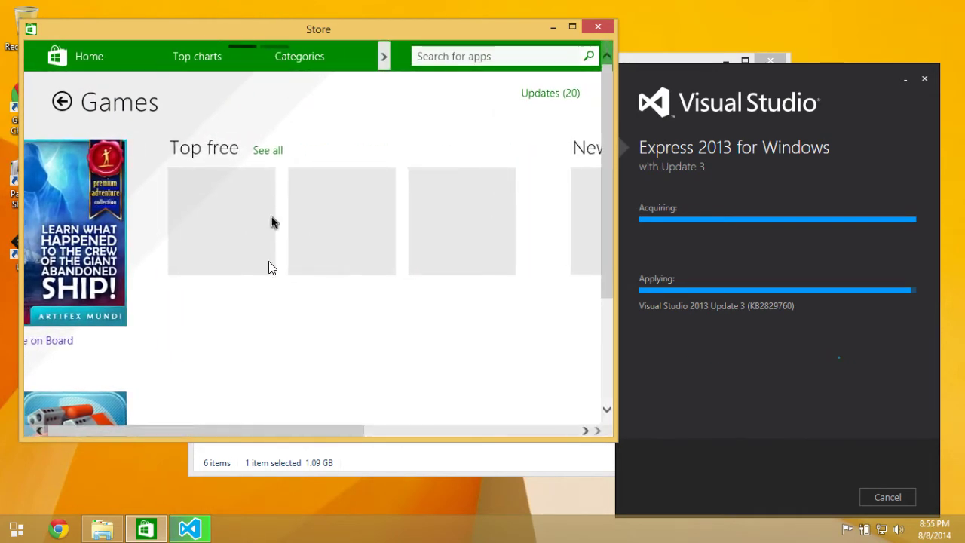
Open the full Top free games list, scroll through it, and open the FIFA 14 page.
click(276, 151)
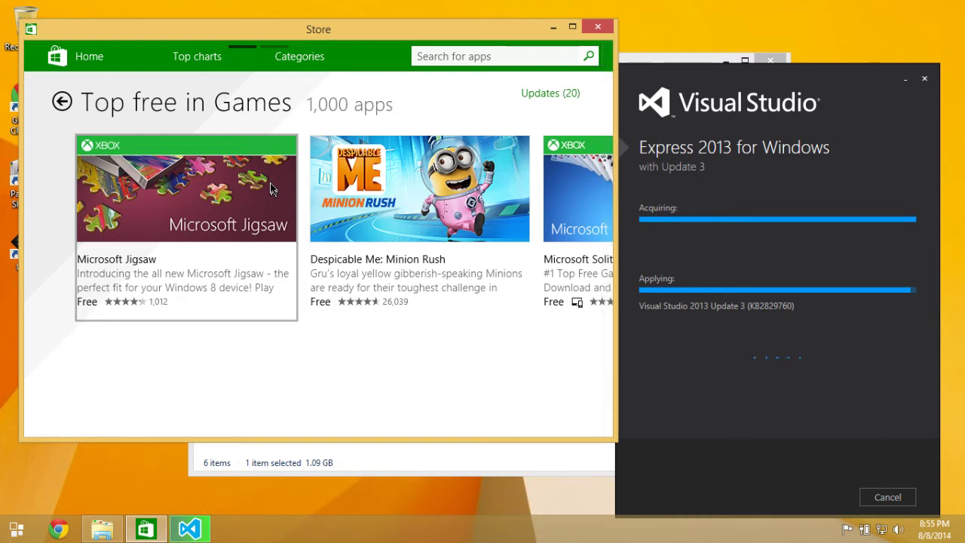
scroll(270, 182, down, 3)
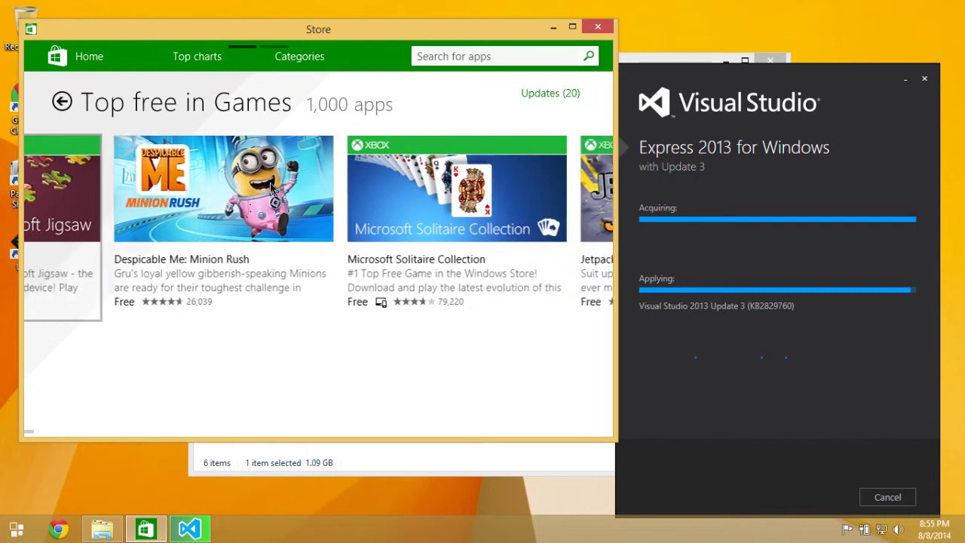
scroll(271, 188, down, 2)
scroll(270, 187, down, 2)
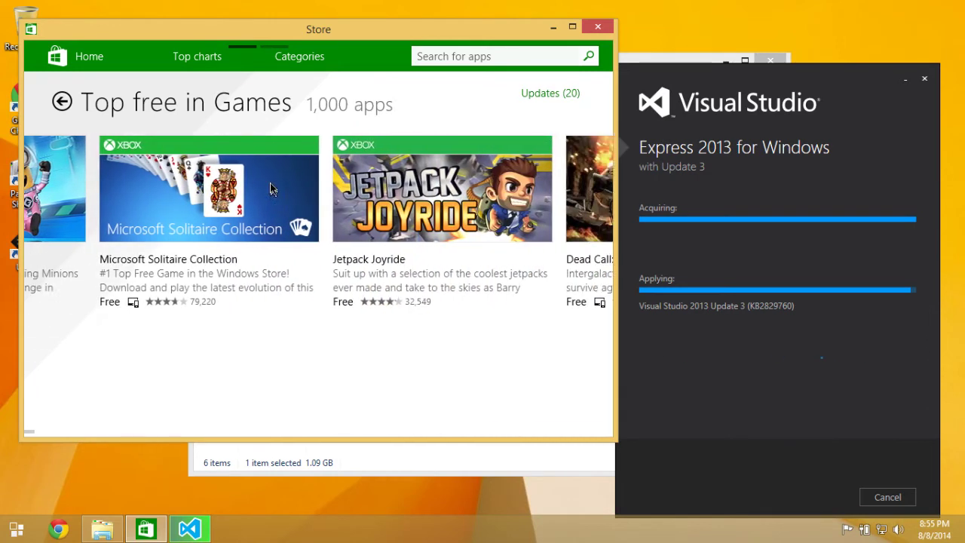
scroll(270, 187, down, 3)
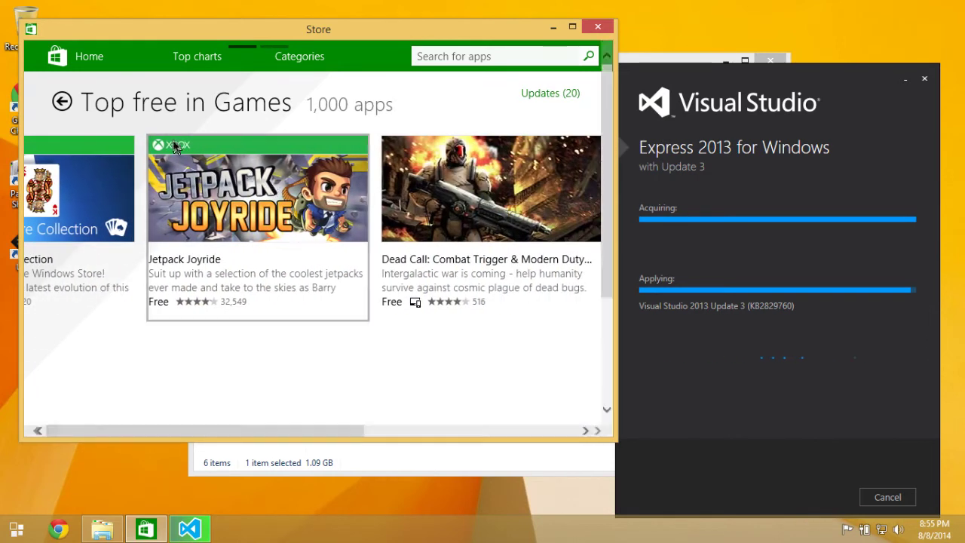
scroll(55, 154, down, 1)
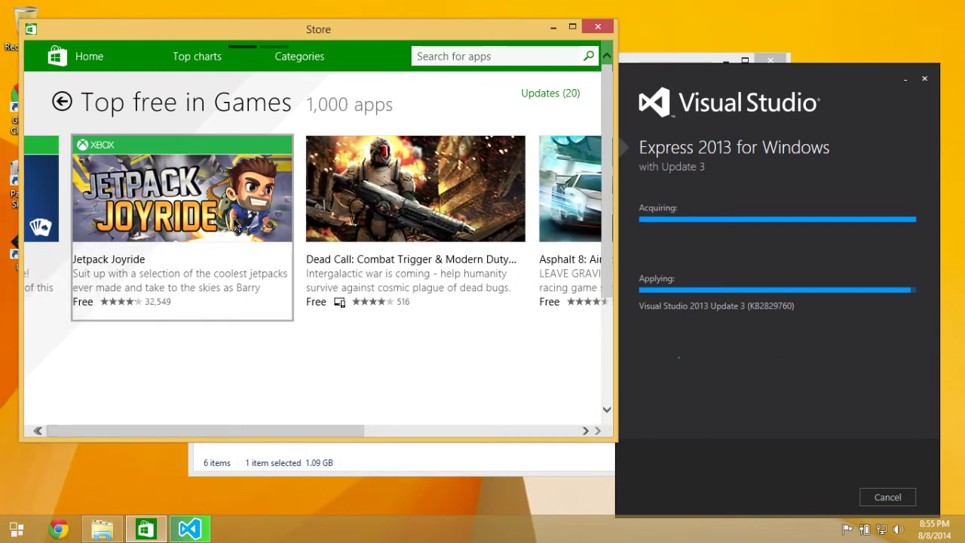
scroll(238, 228, down, 2)
scroll(138, 230, down, 1)
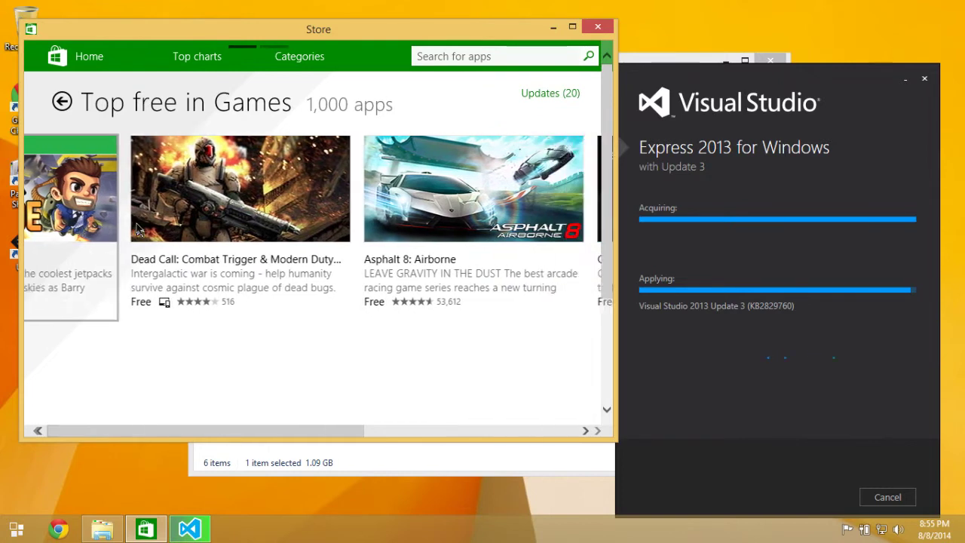
scroll(138, 230, down, 1)
scroll(347, 187, down, 1)
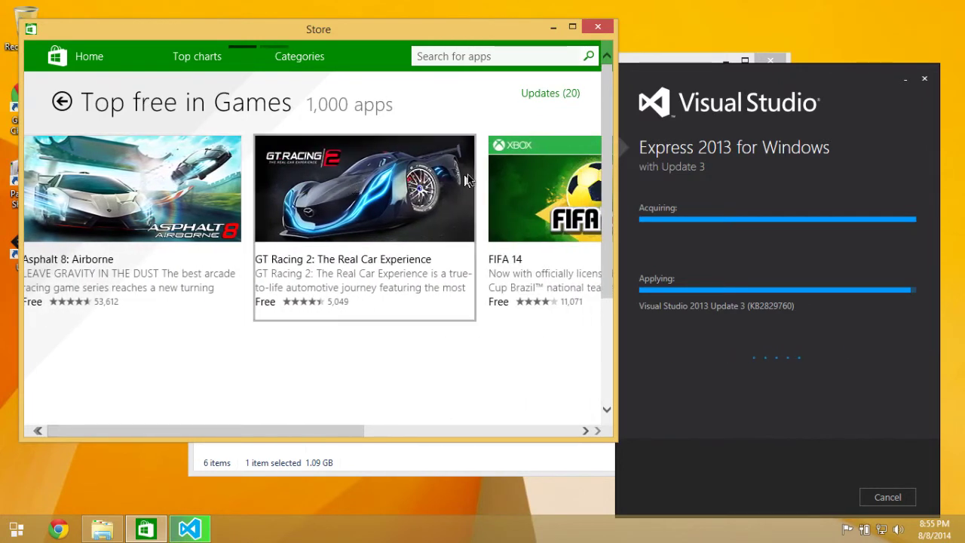
scroll(467, 174, down, 1)
scroll(467, 174, down, 1)
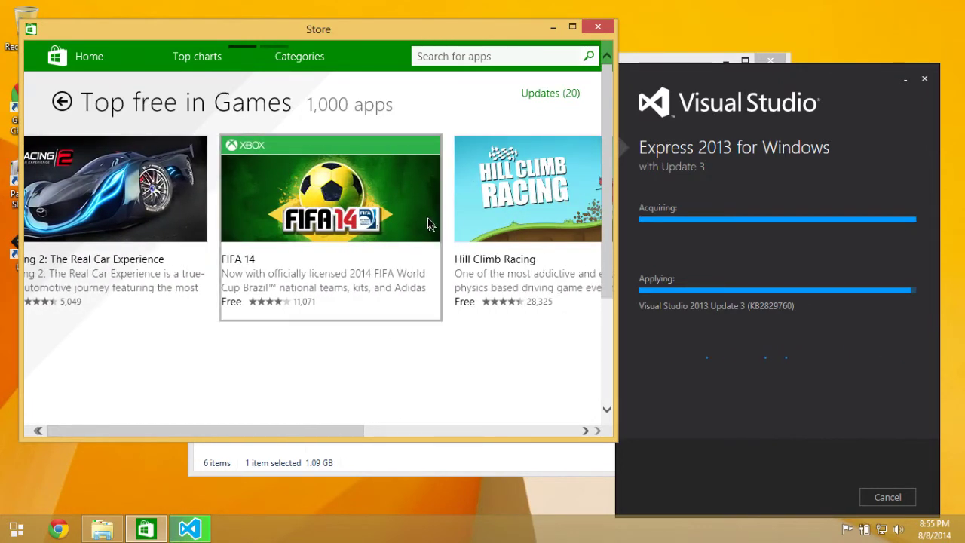
click(363, 148)
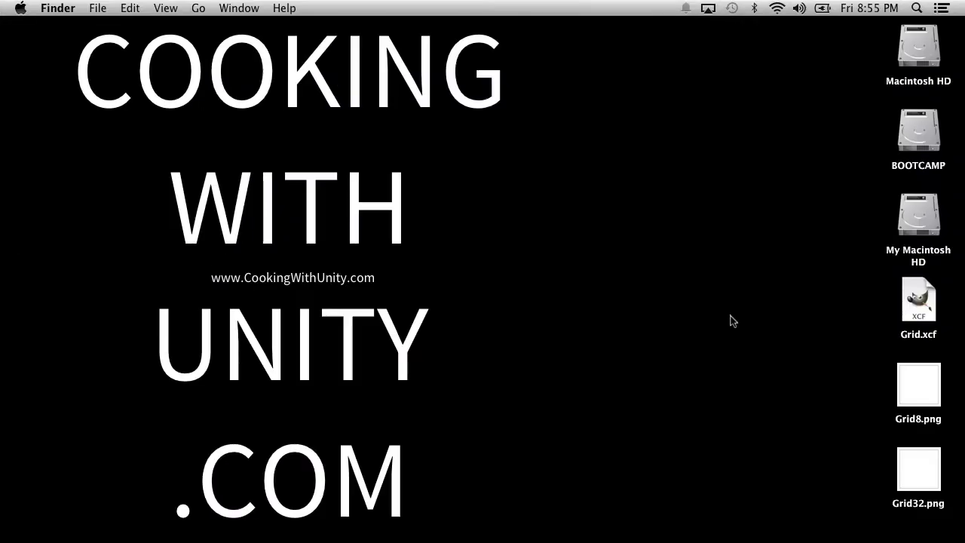
Enable Accessibility zoom with the modifier-key scroll gesture in System Preferences.
click(18, 7)
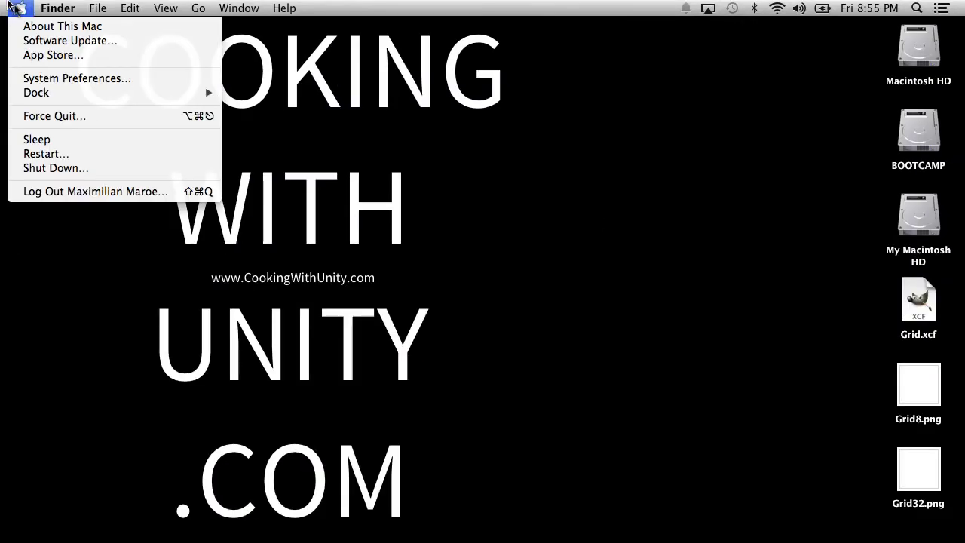
click(54, 78)
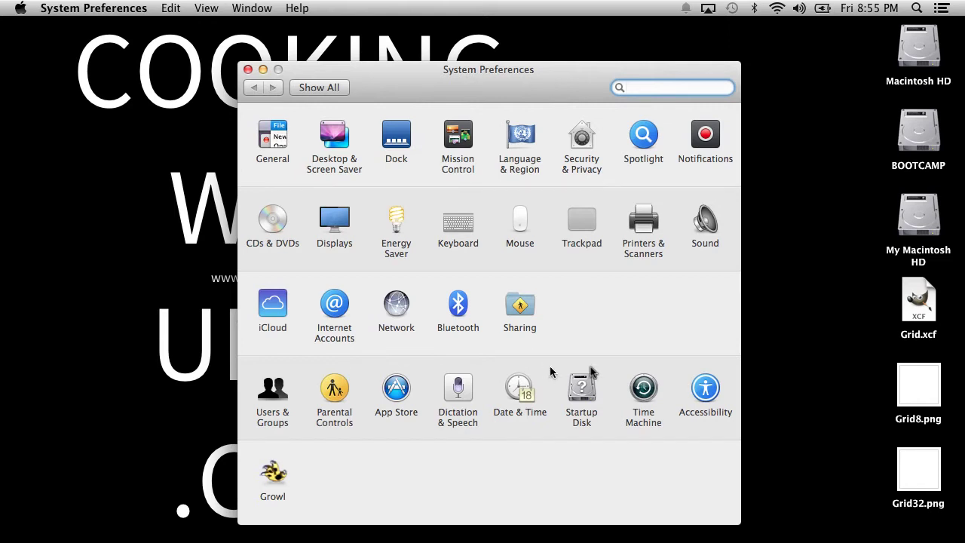
click(707, 389)
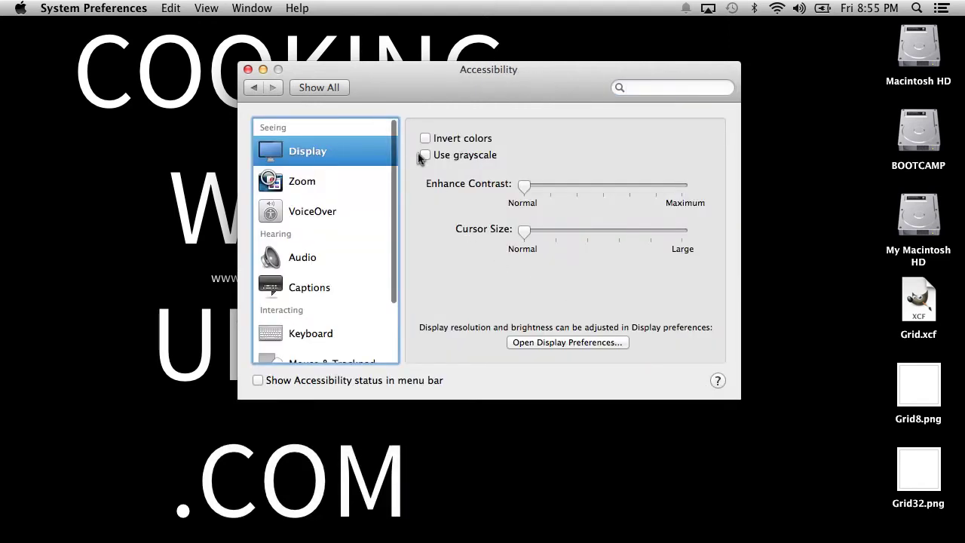
click(322, 182)
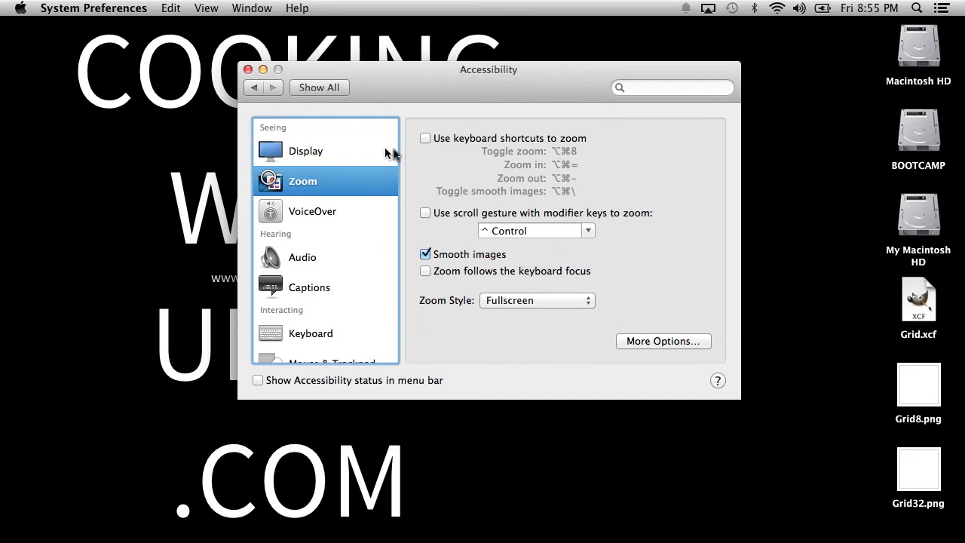
click(425, 212)
click(248, 70)
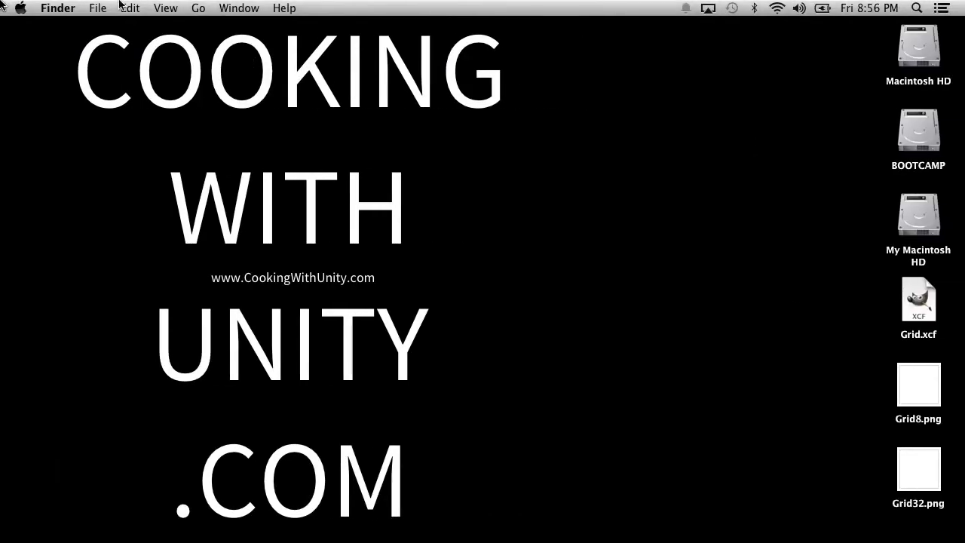
Turn off Smooth images and enable keyboard shortcuts for zooming, then close System Preferences.
click(20, 7)
click(65, 77)
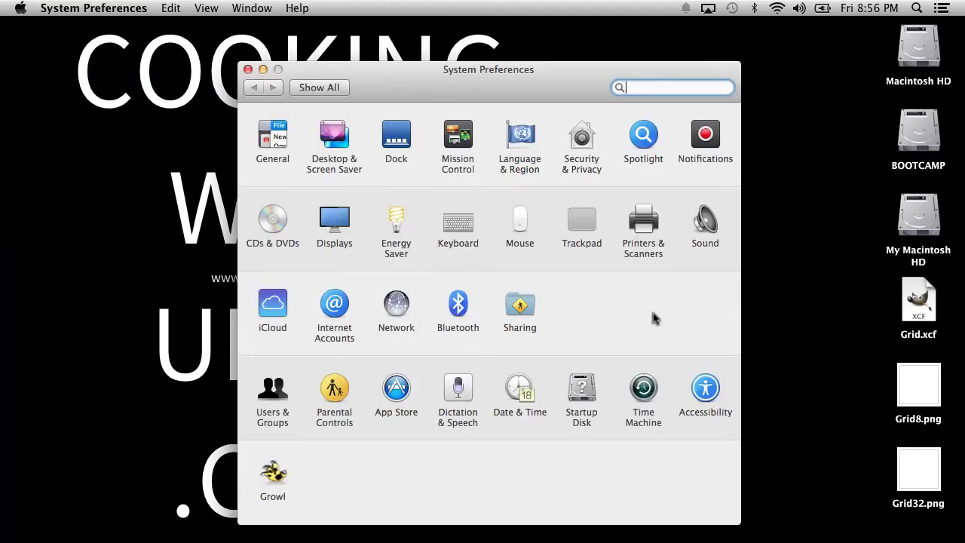
click(697, 385)
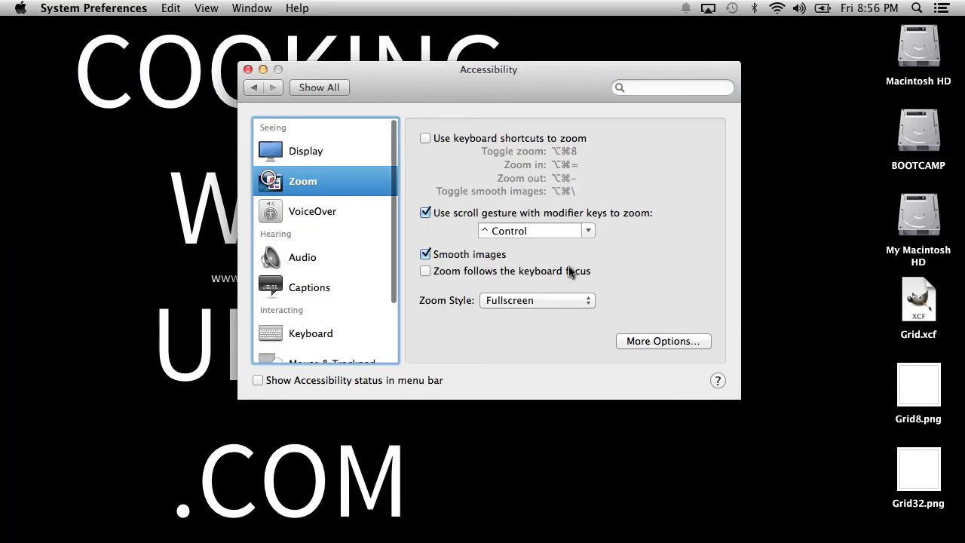
click(423, 257)
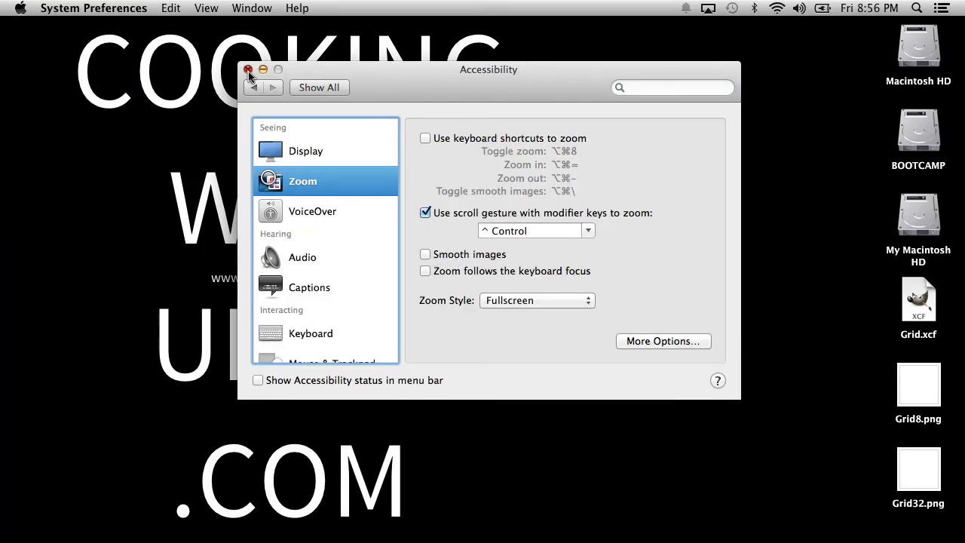
click(423, 138)
click(424, 139)
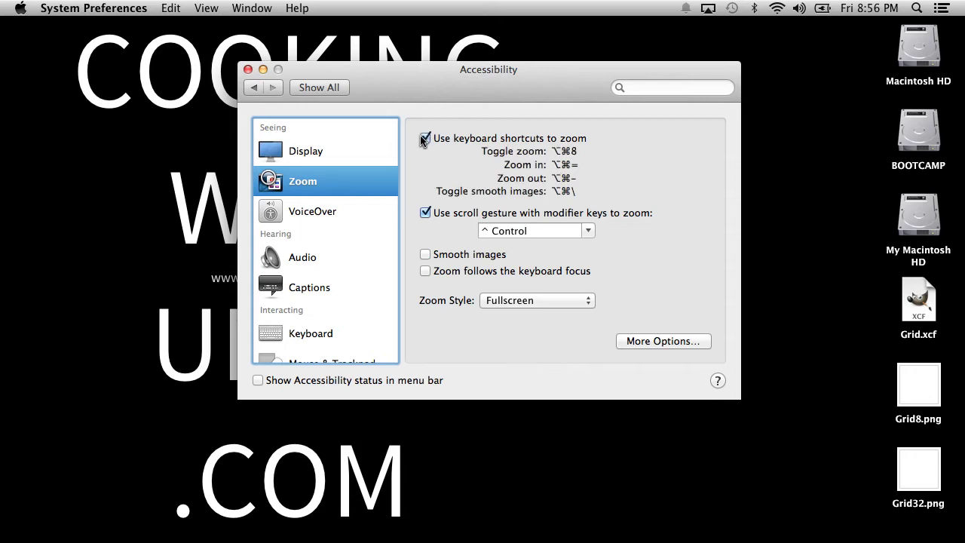
click(248, 69)
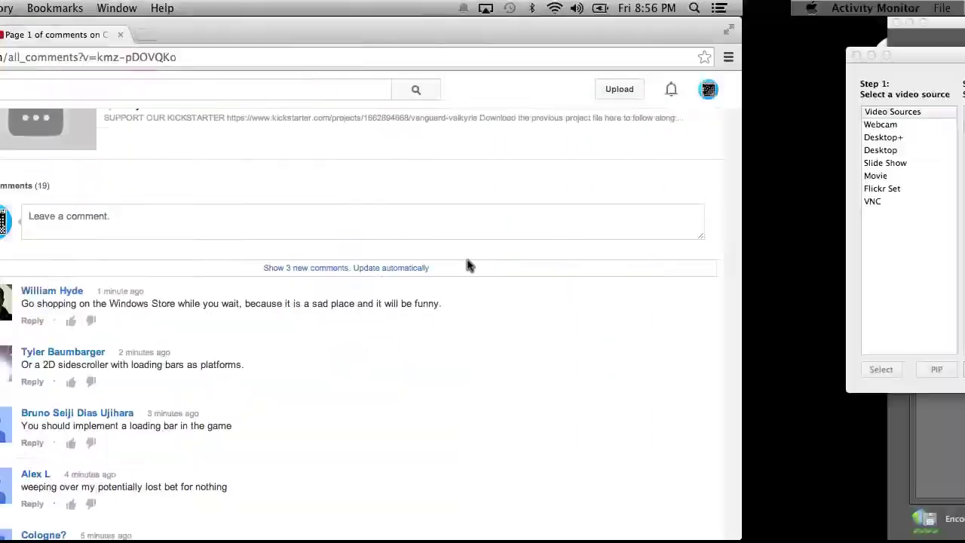
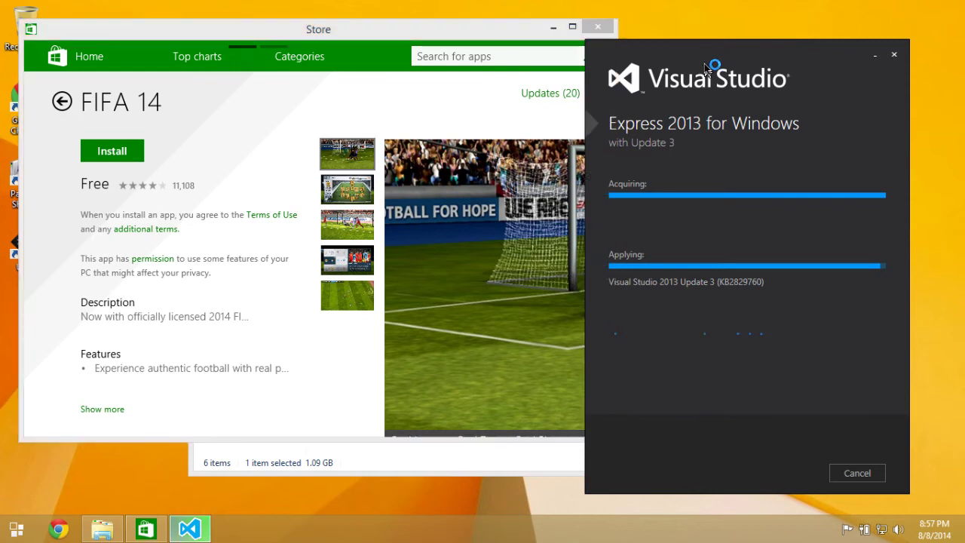
Bring the Windows Store window forward and close the FIFA 14 page.
click(528, 33)
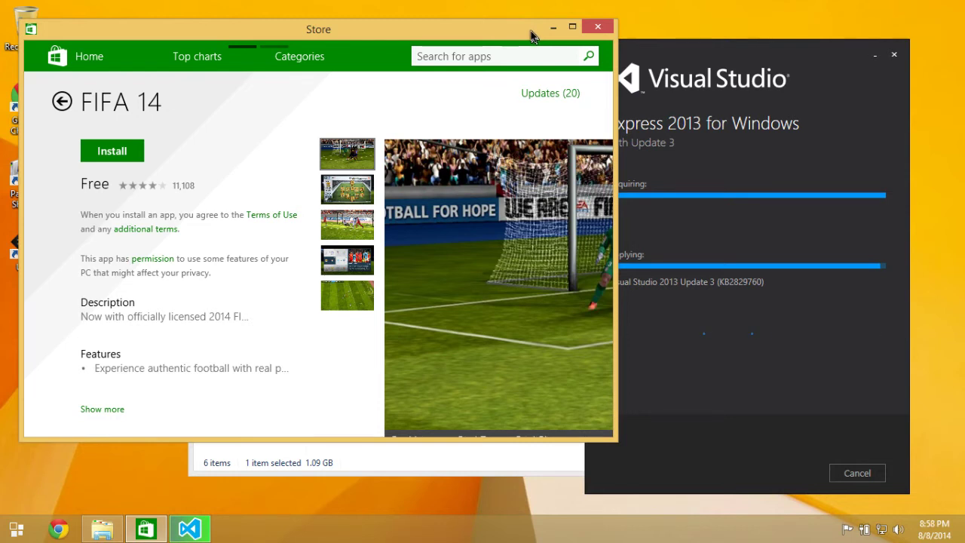
click(609, 32)
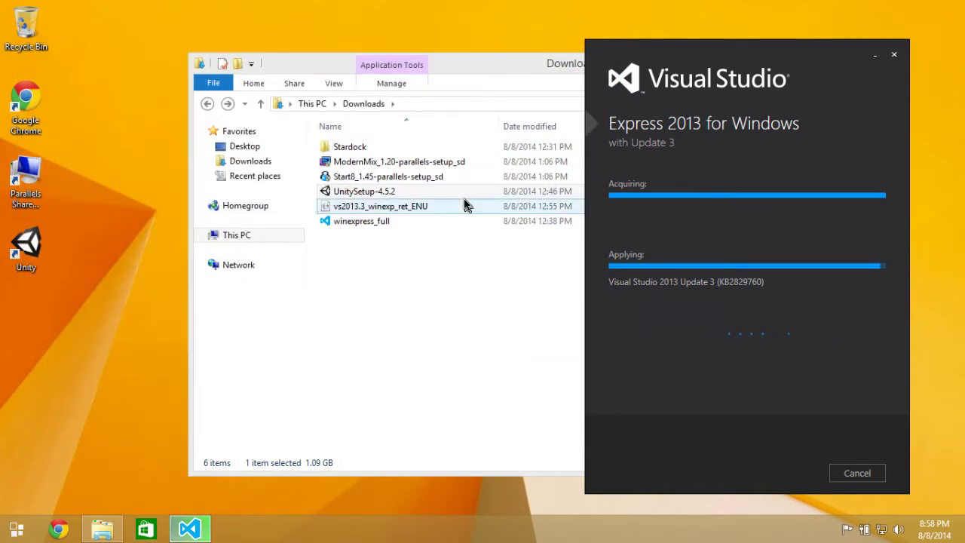
Bring the Visual Studio Express 2013 installer forward and choose Restart Now to resume setup.
click(430, 333)
click(775, 60)
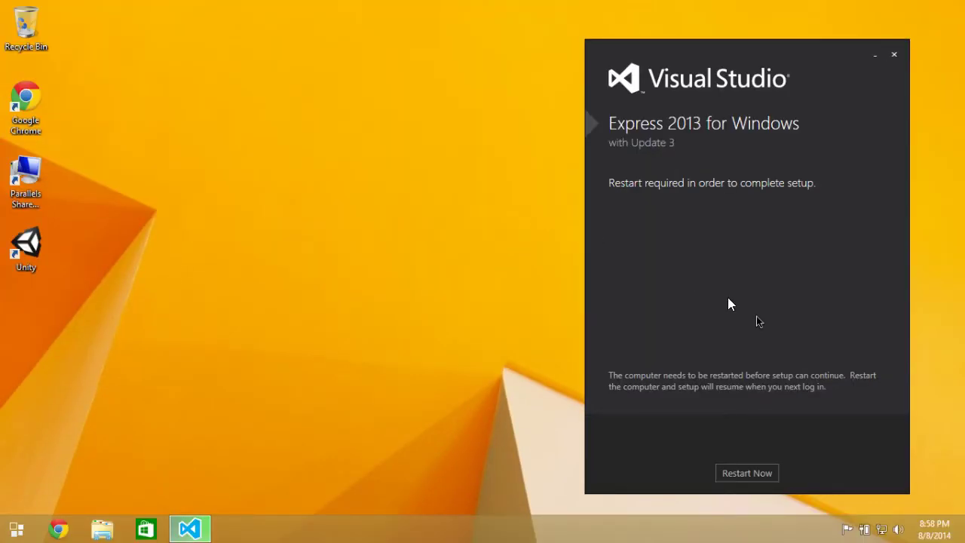
click(743, 476)
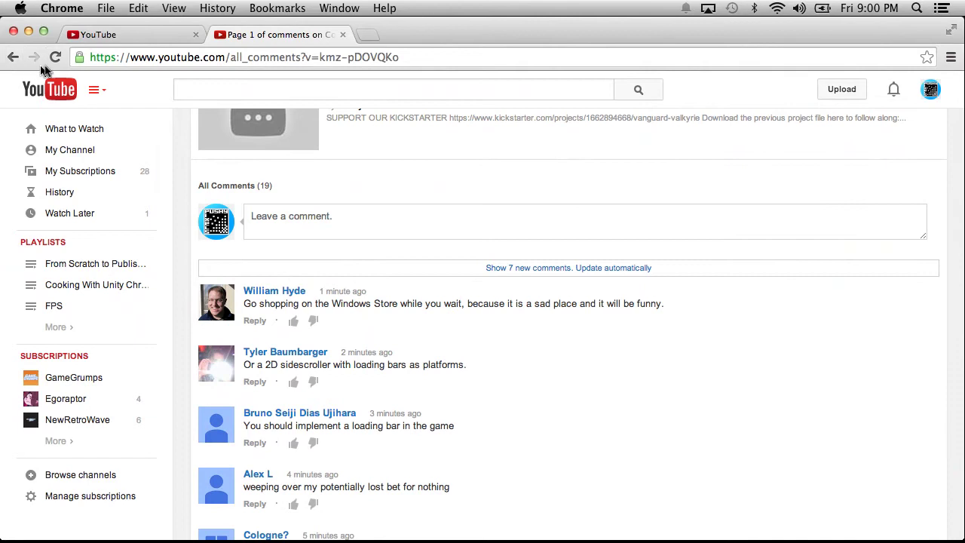
Reload the YouTube comments page, scroll through the newest comments, then return to the Windows VM.
click(54, 57)
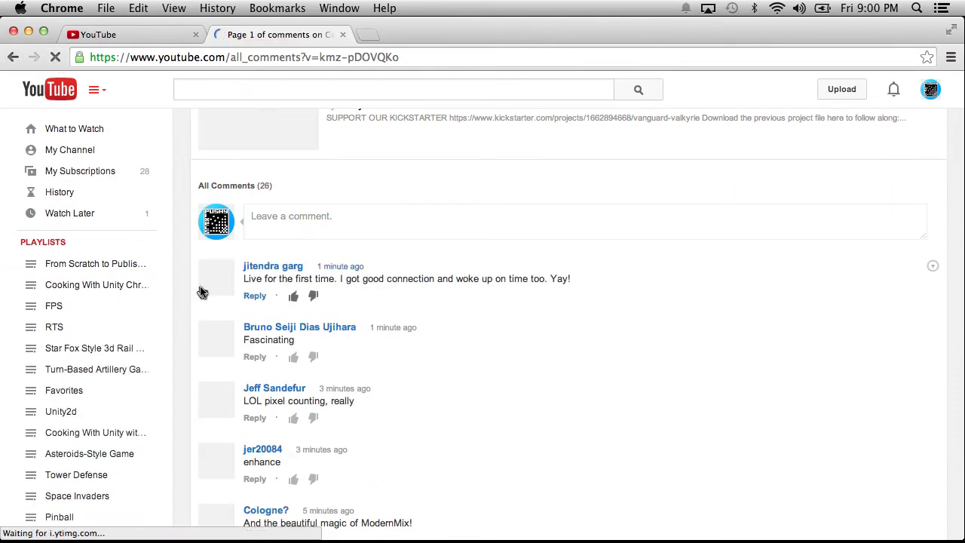
scroll(202, 292, down, 10)
scroll(294, 301, up, 4)
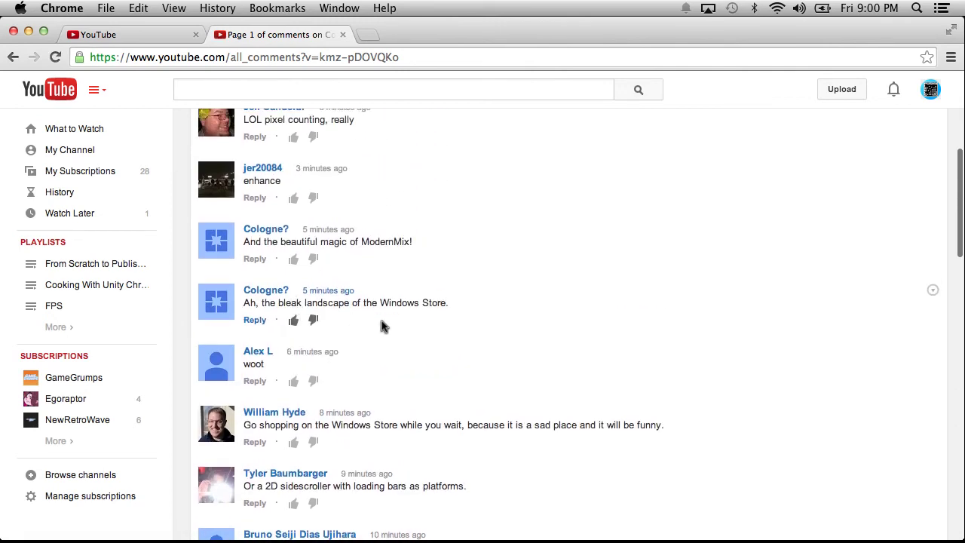
scroll(382, 321, up, 3)
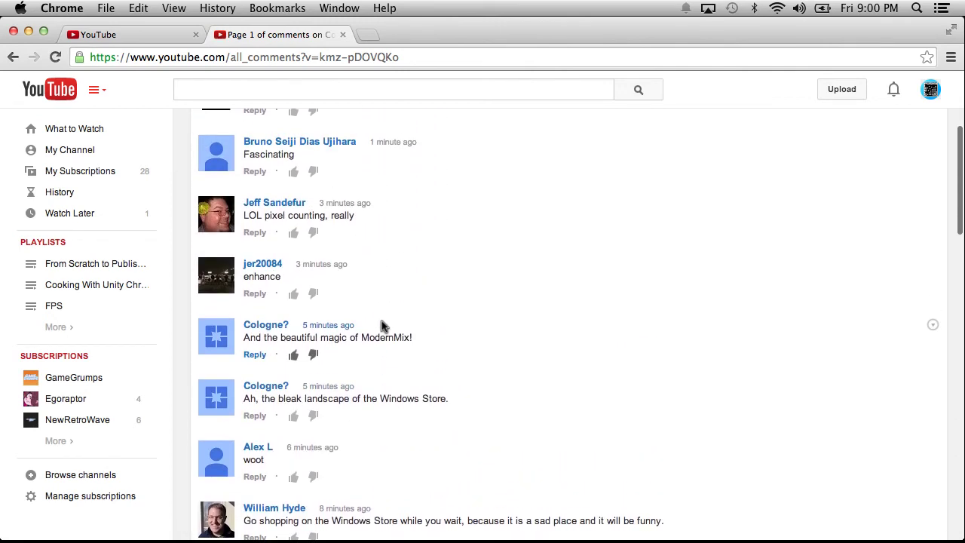
scroll(381, 322, up, 4)
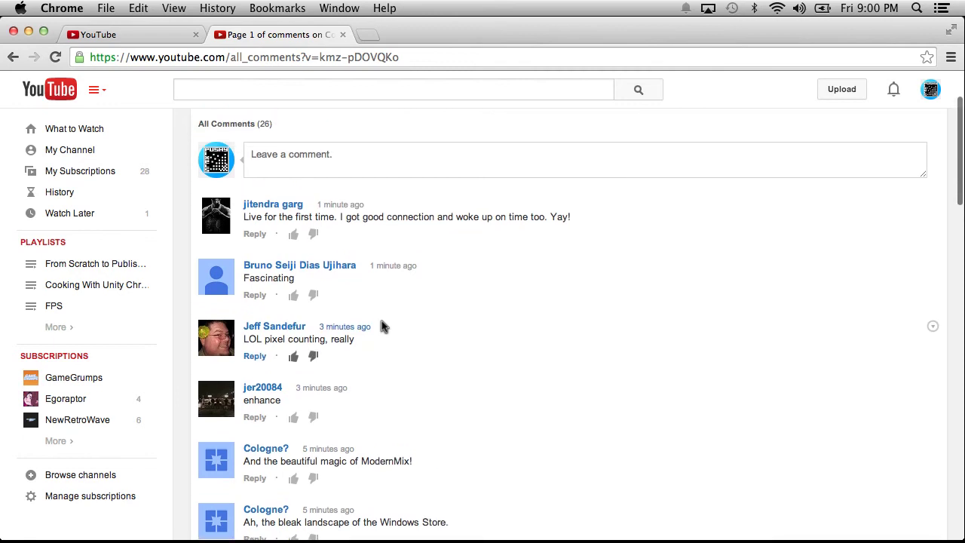
scroll(381, 321, up, 2)
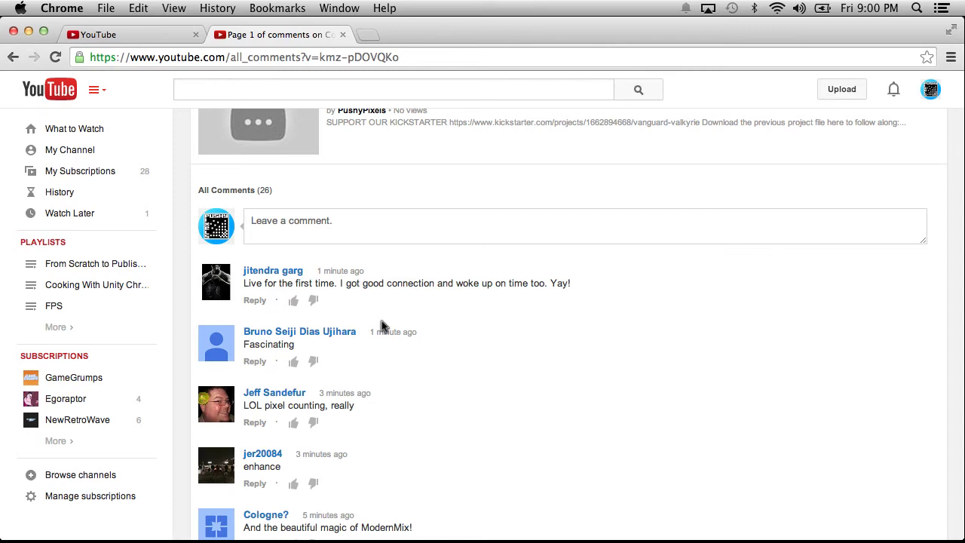
scroll(381, 326, up, 1)
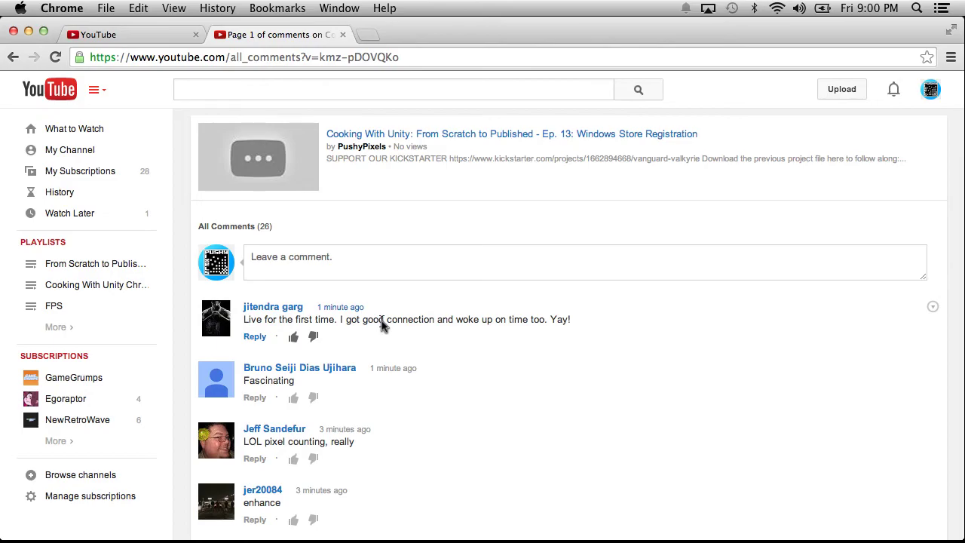
key(ctrl+Right)
key(ctrl+Right)
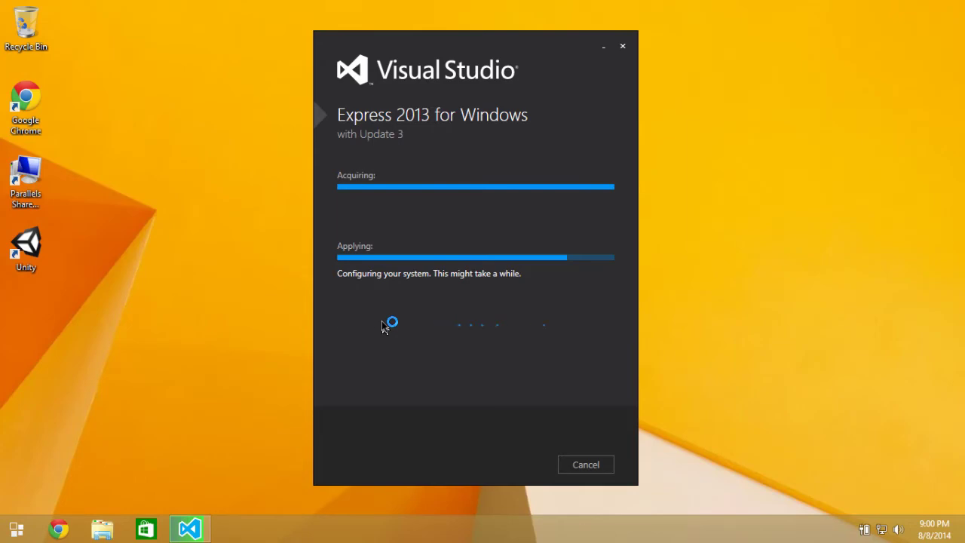
Switch back to the Mac desktop while Visual Studio setup finishes configuring.
key(ctrl+Left)
key(ctrl+Left)
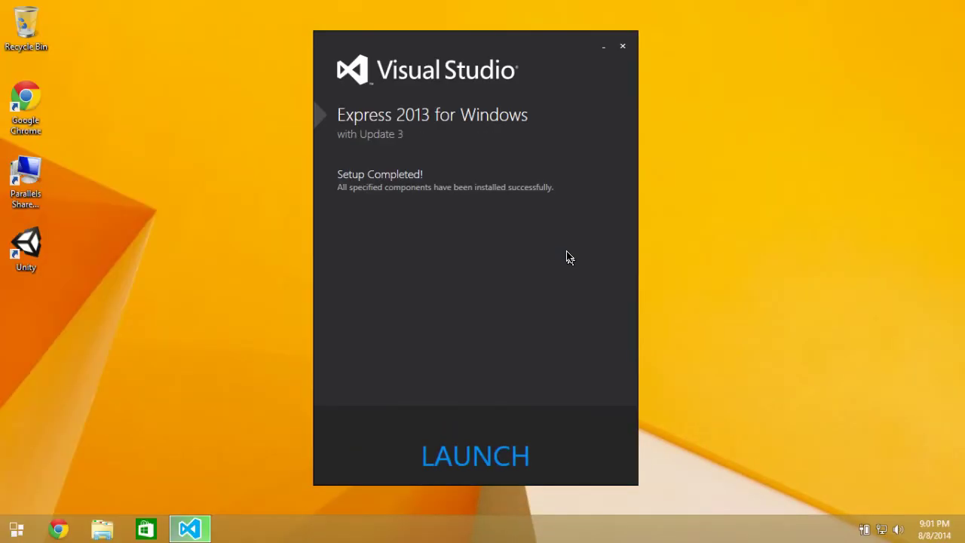
Launch Visual Studio Express 2013 and sign in with the Microsoft account e-mail and password, remembering the password.
click(476, 457)
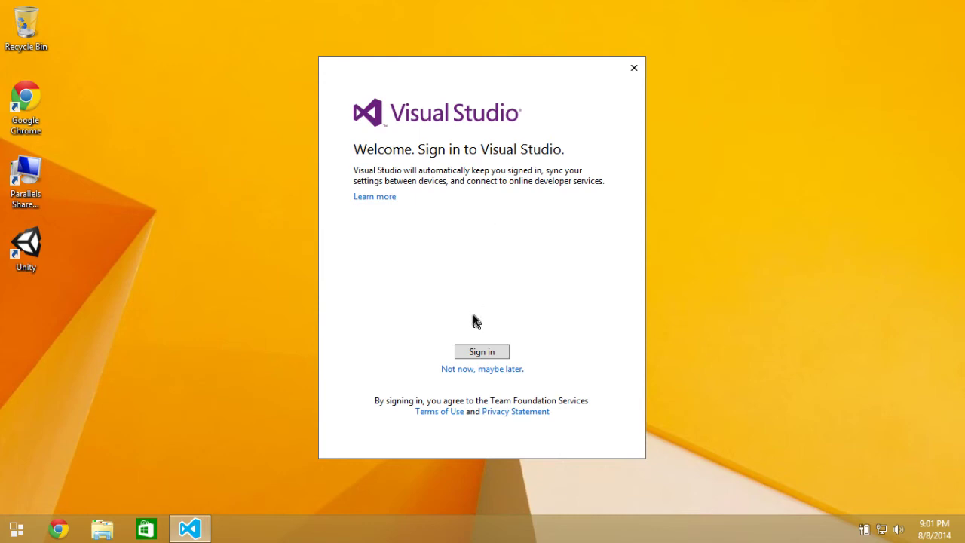
click(481, 352)
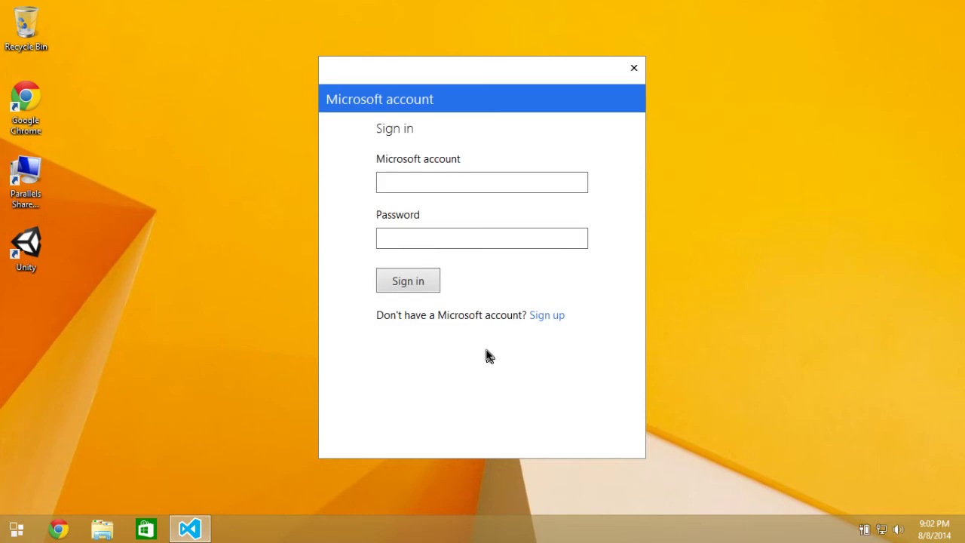
click(397, 181)
key(Tab)
text(•••••••••)
click(403, 281)
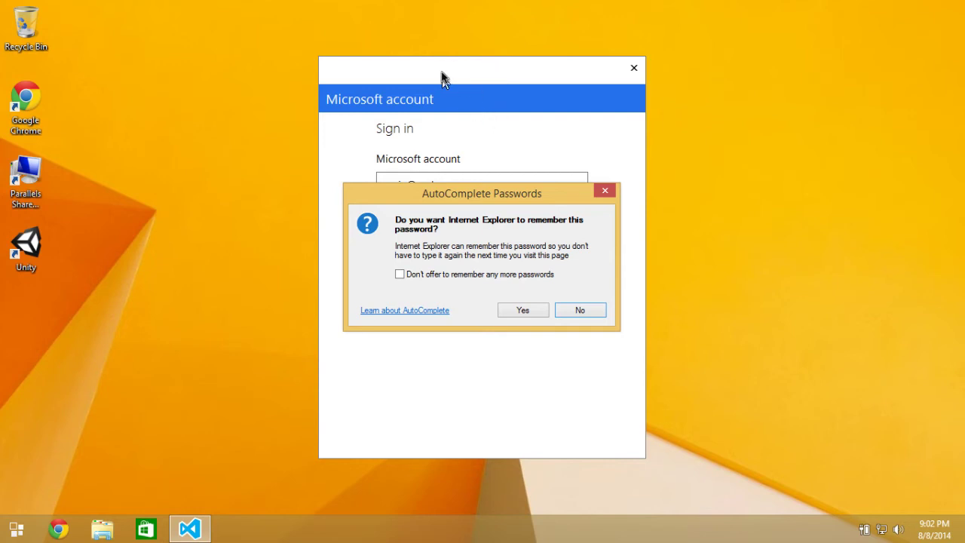
click(520, 309)
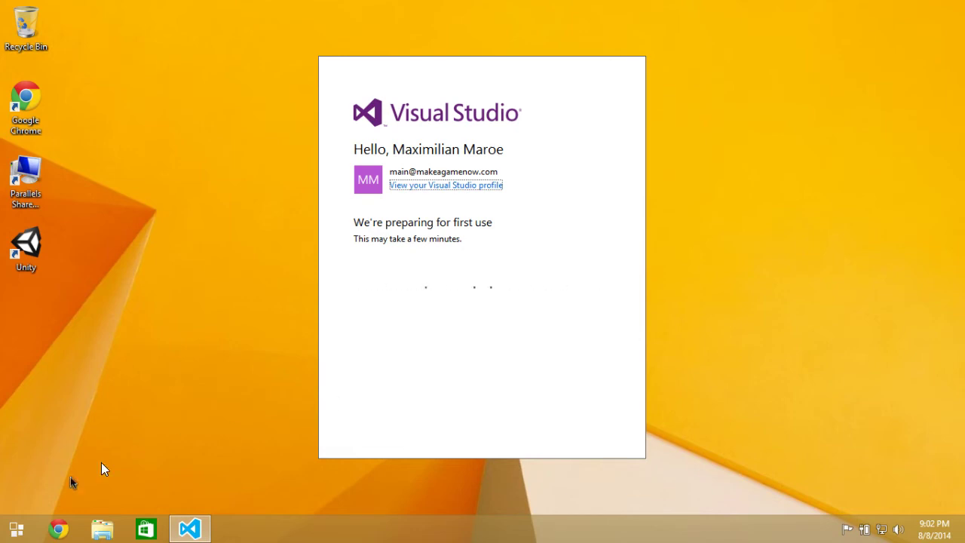
Open and restore Chrome, start typing a 'windows store' search in the address bar, then close it.
click(58, 528)
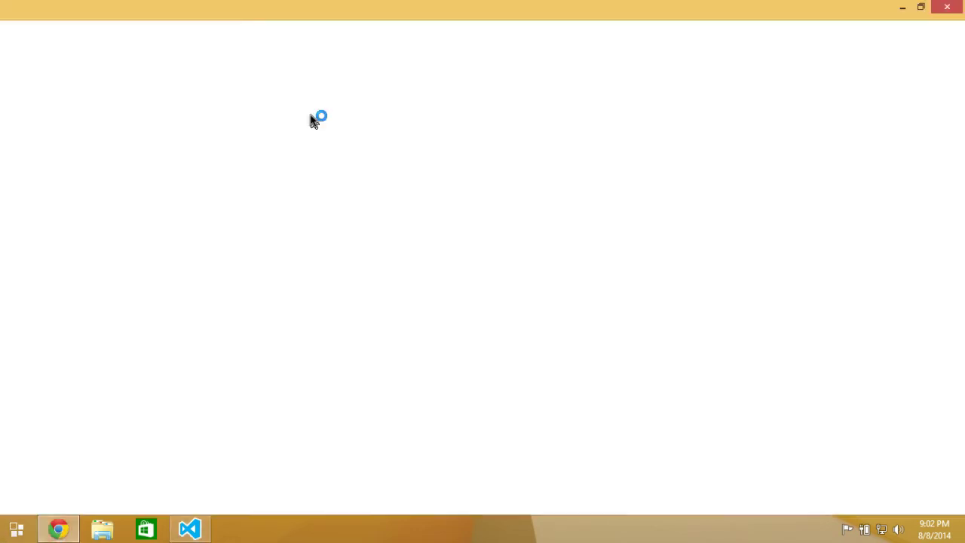
drag(374, 12, 517, 189)
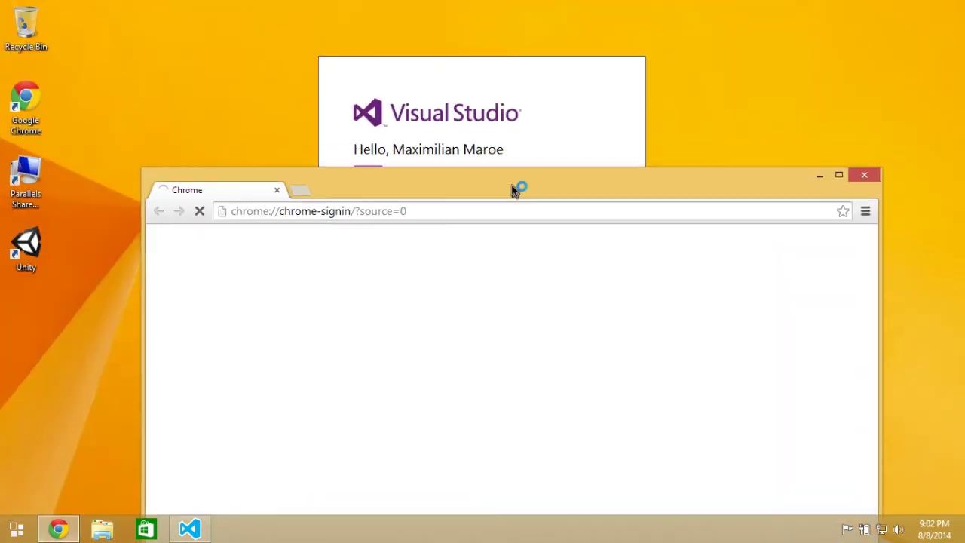
click(329, 215)
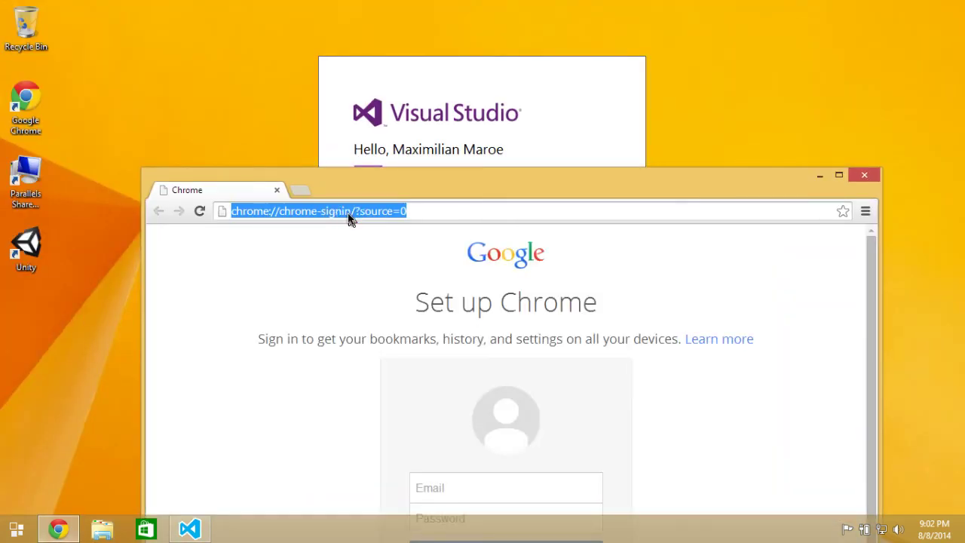
text(windows sotore)
key(BackSpace)
key(BackSpace)
key(BackSpace)
key(BackSpace)
key(BackSpace)
text(tr)
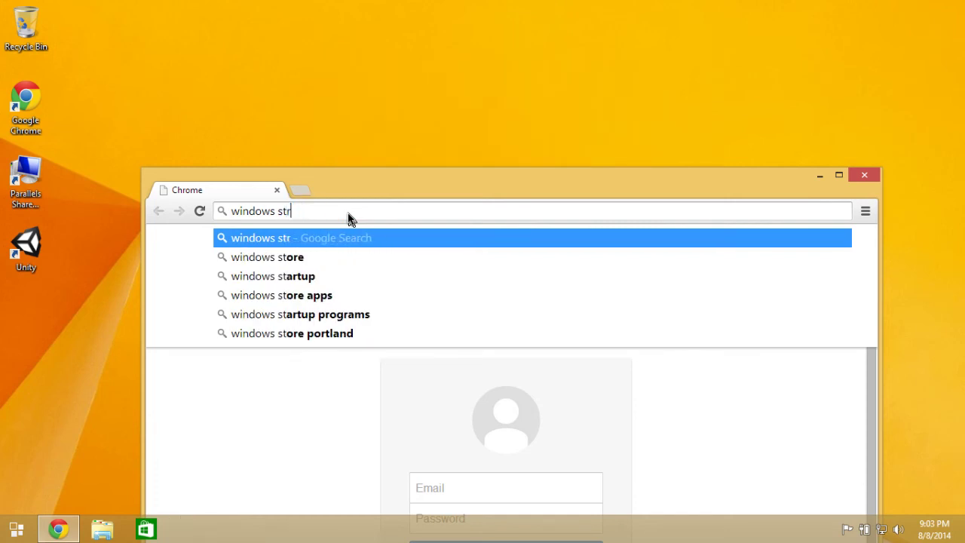
key(BackSpace)
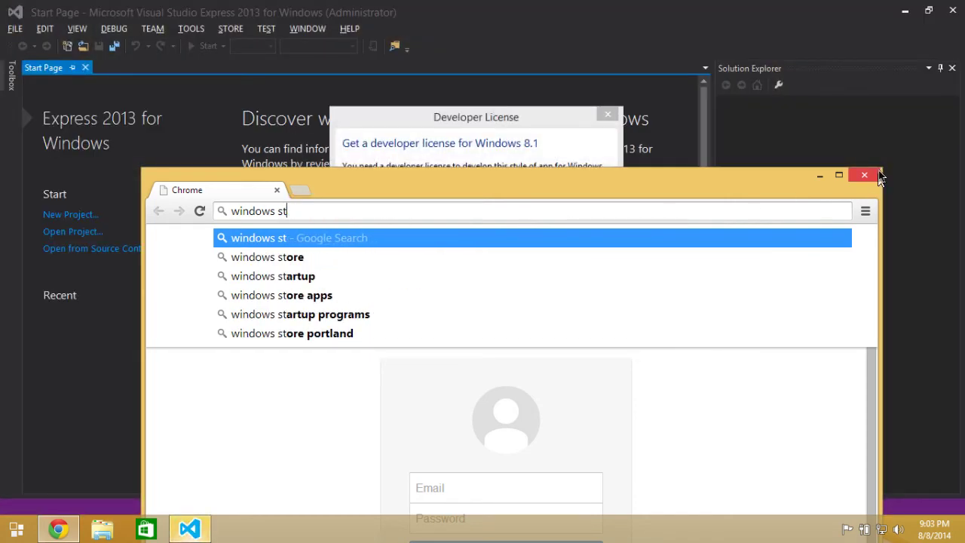
click(865, 174)
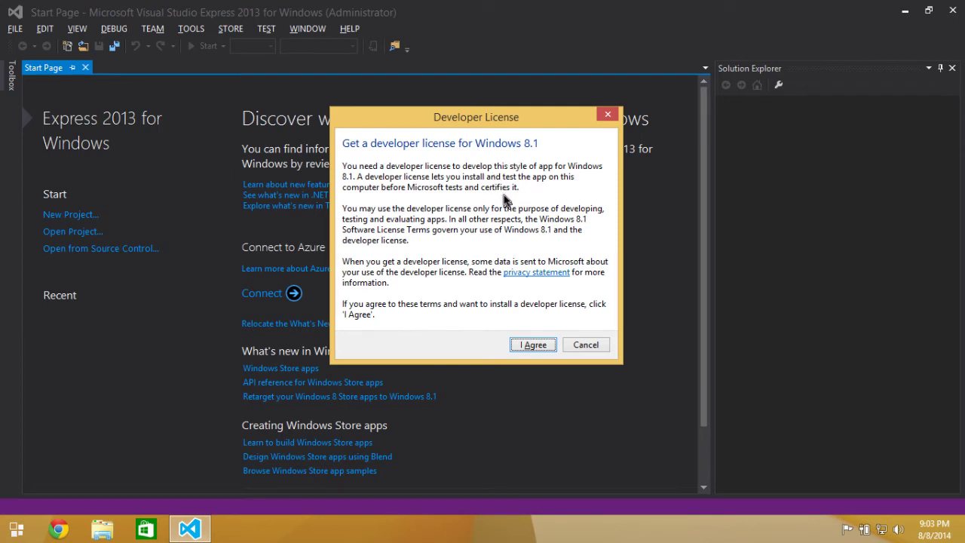
Accept the Windows 8.1 developer license, sign in with the account e-mail and password, and dismiss the confirmation.
click(532, 344)
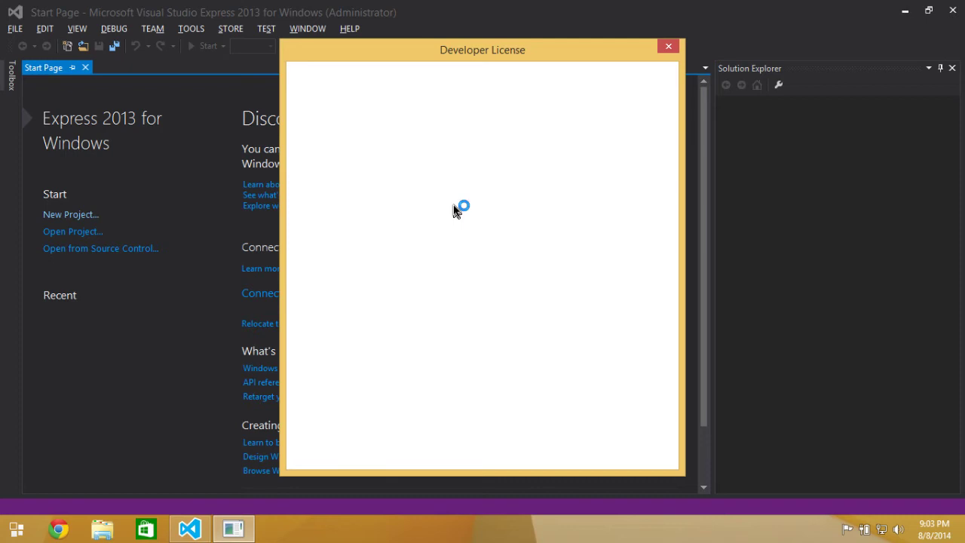
click(438, 168)
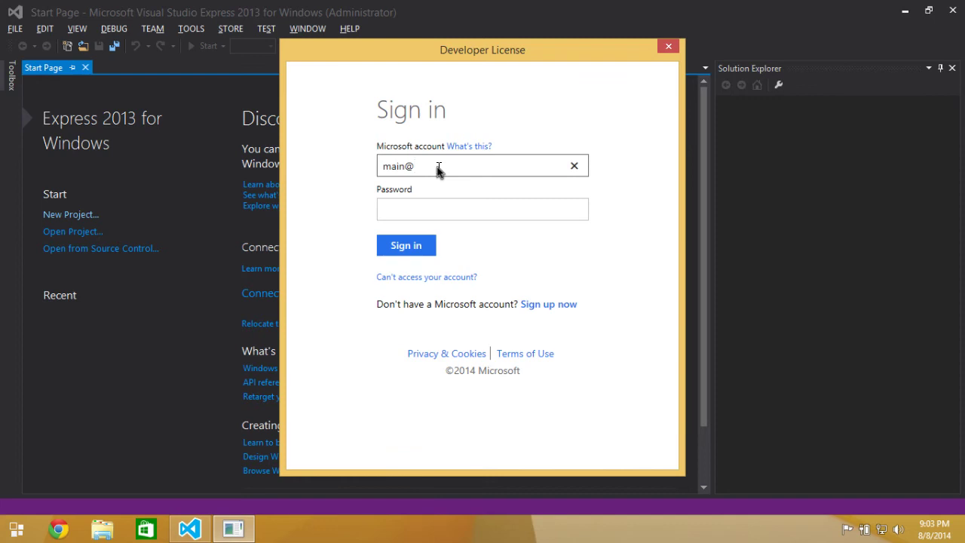
click(458, 209)
key(Tab)
click(459, 210)
text(********)
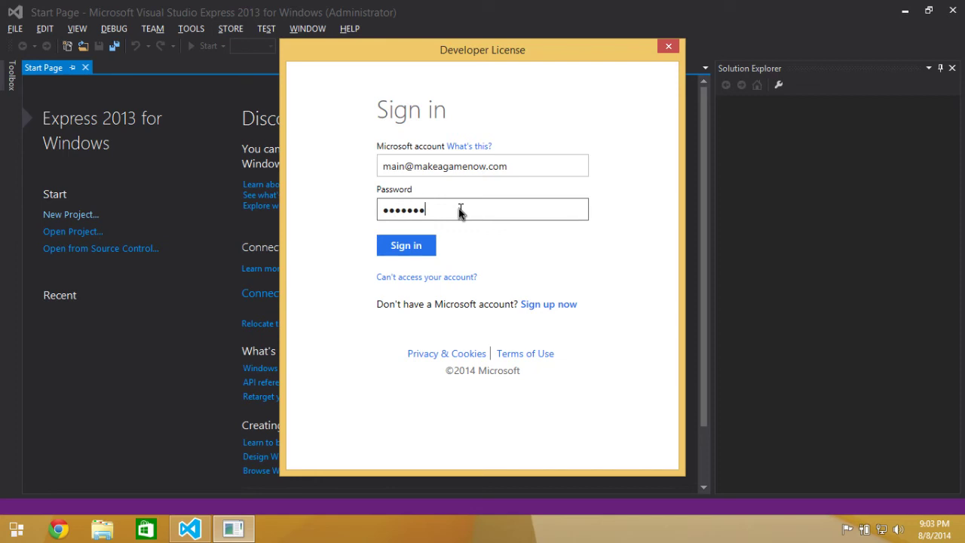
click(409, 255)
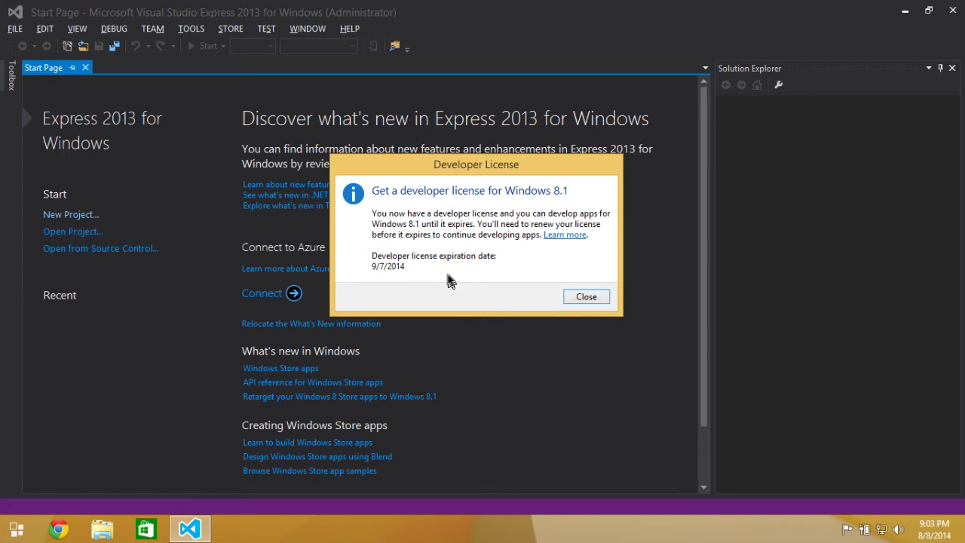
click(594, 297)
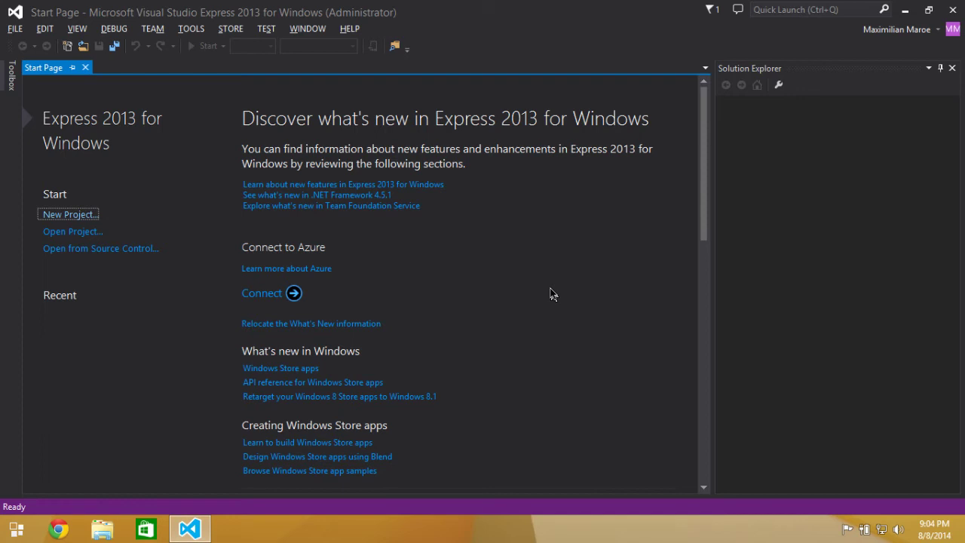
Navigate Chrome to sourcetreeapp.com and download the free SourceTreeSetup_1.5.2.exe Windows installer.
click(58, 530)
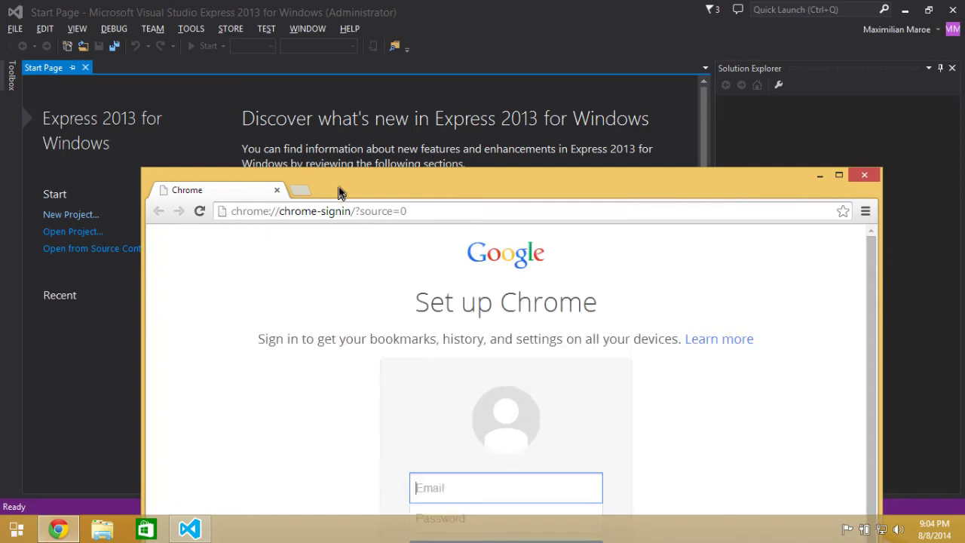
drag(343, 185, 299, 50)
click(324, 76)
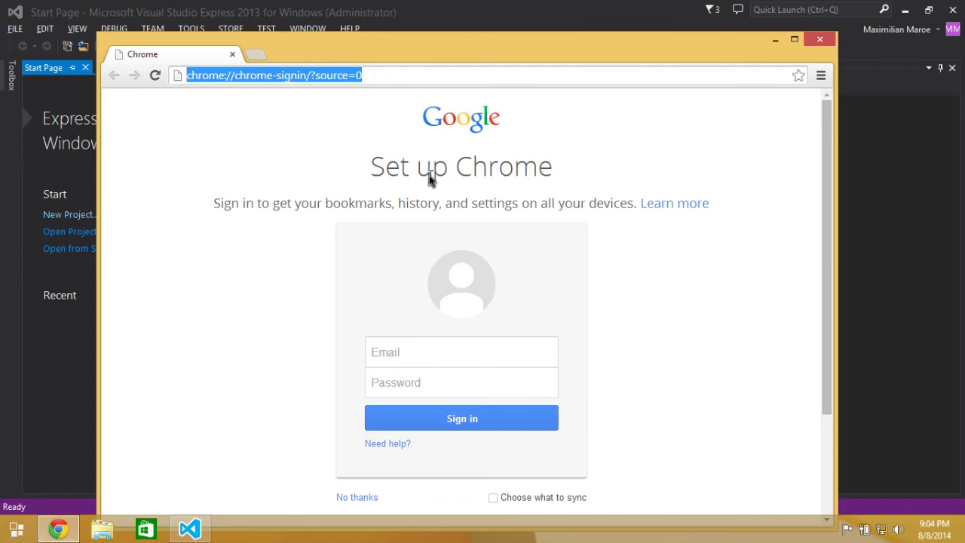
text(www.)
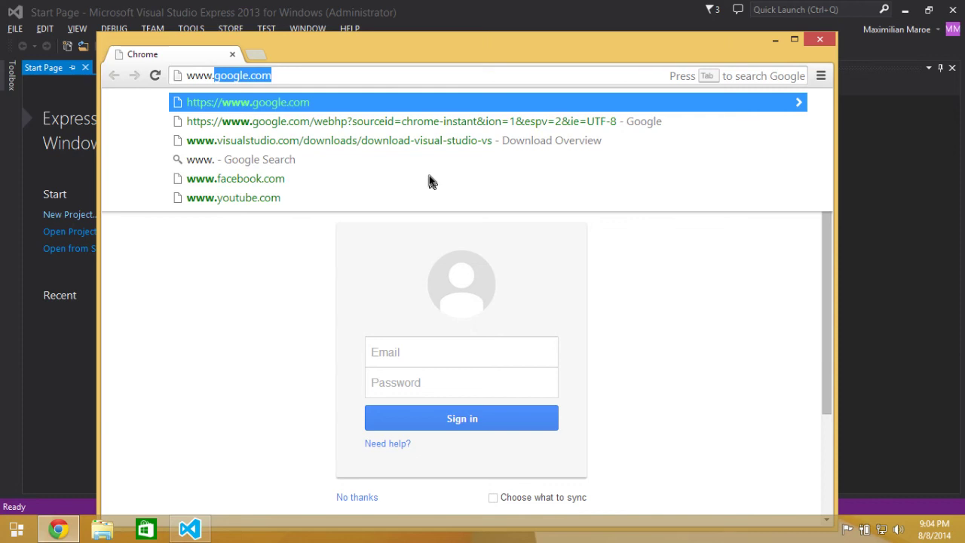
text(source)
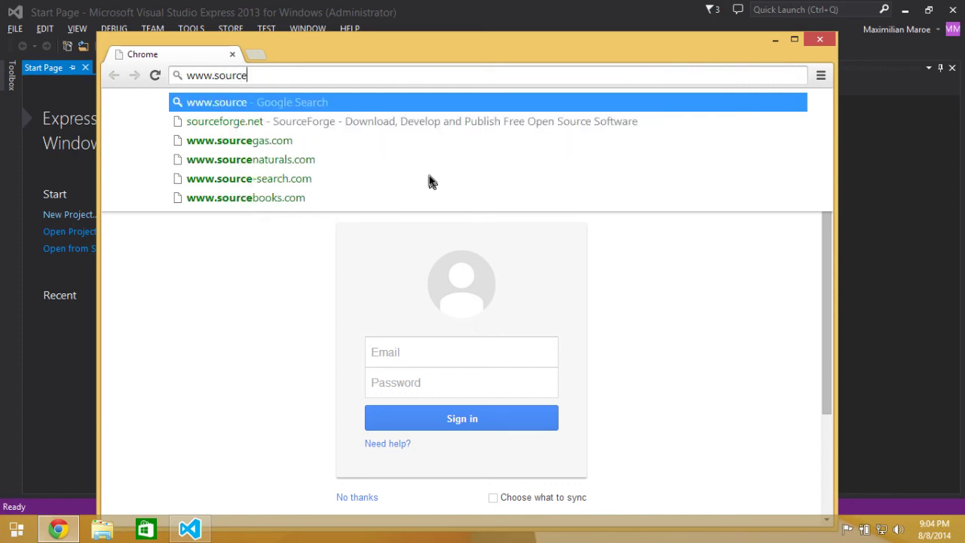
text(t)
text(ee)
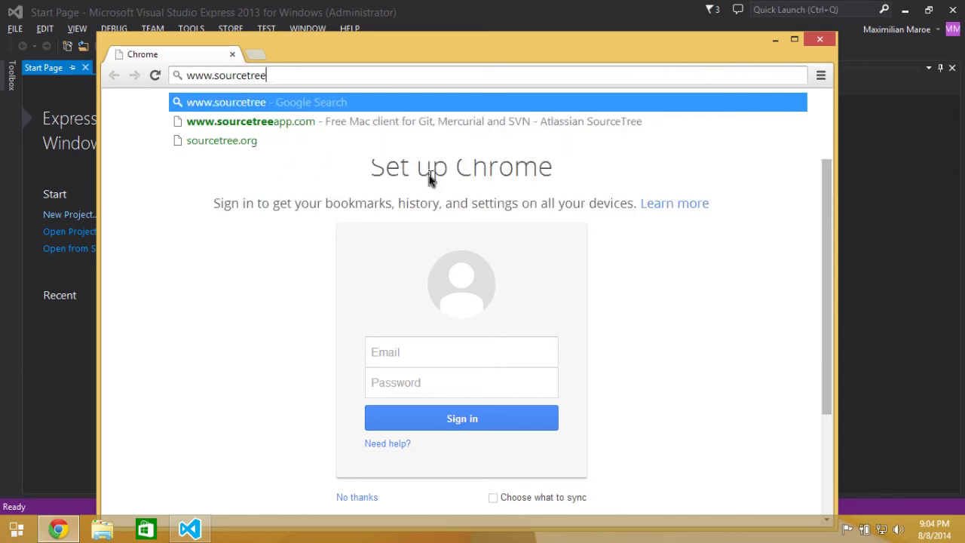
key(Down)
key(Return)
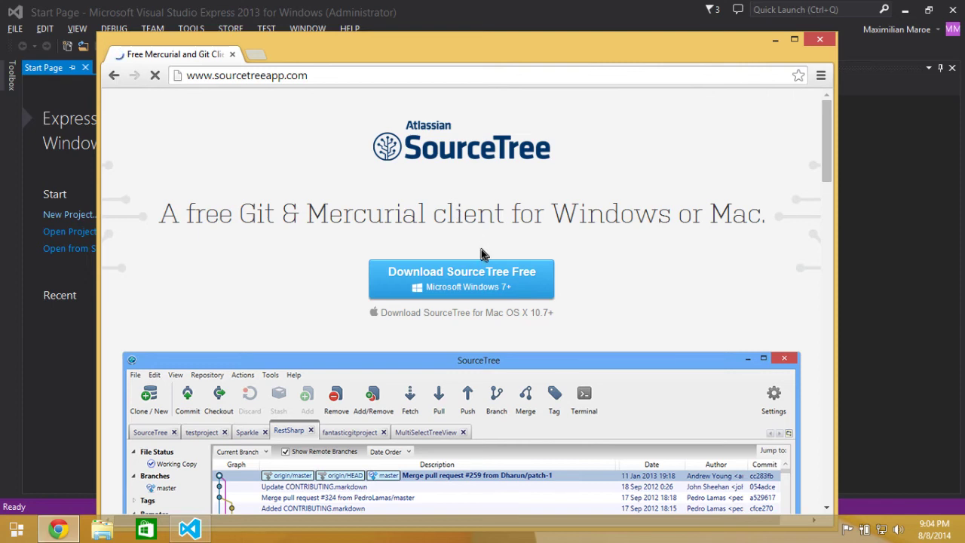
click(468, 284)
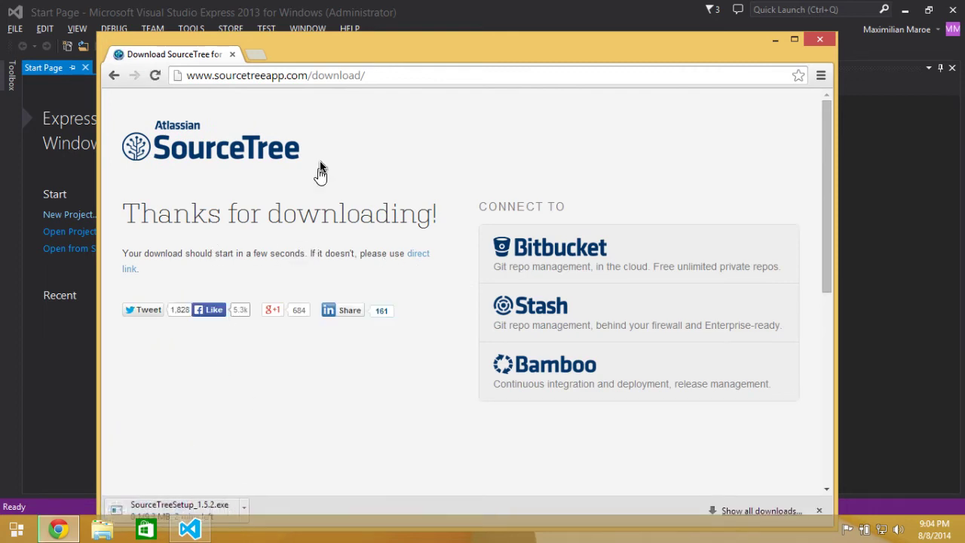
Reposition Chrome, minimize Visual Studio to reveal the SourceTree download, and switch to the Mac desktop.
drag(311, 36, 317, 59)
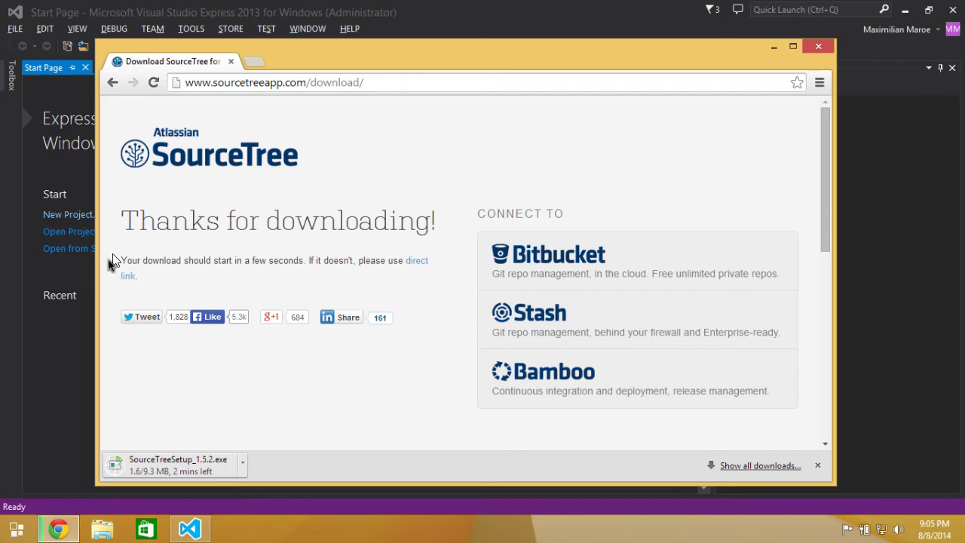
click(67, 379)
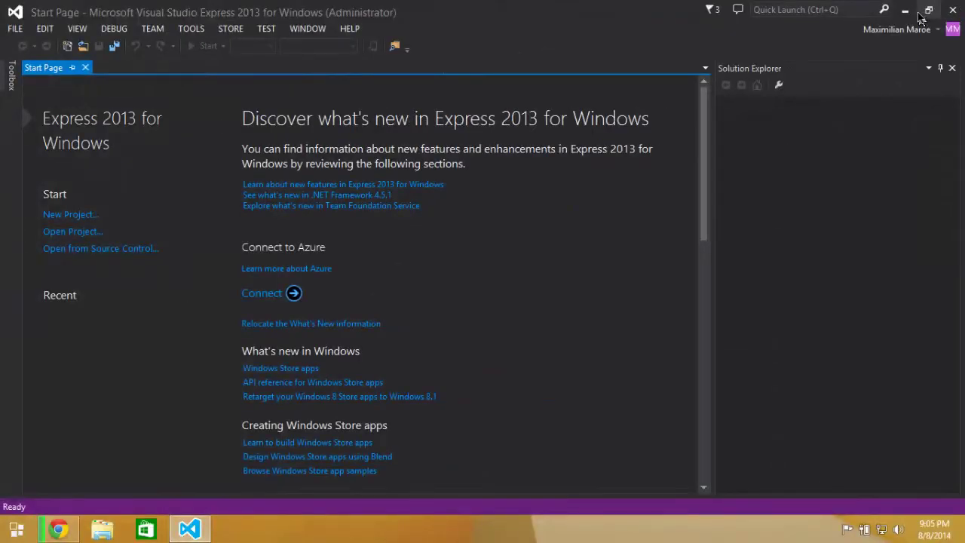
click(952, 9)
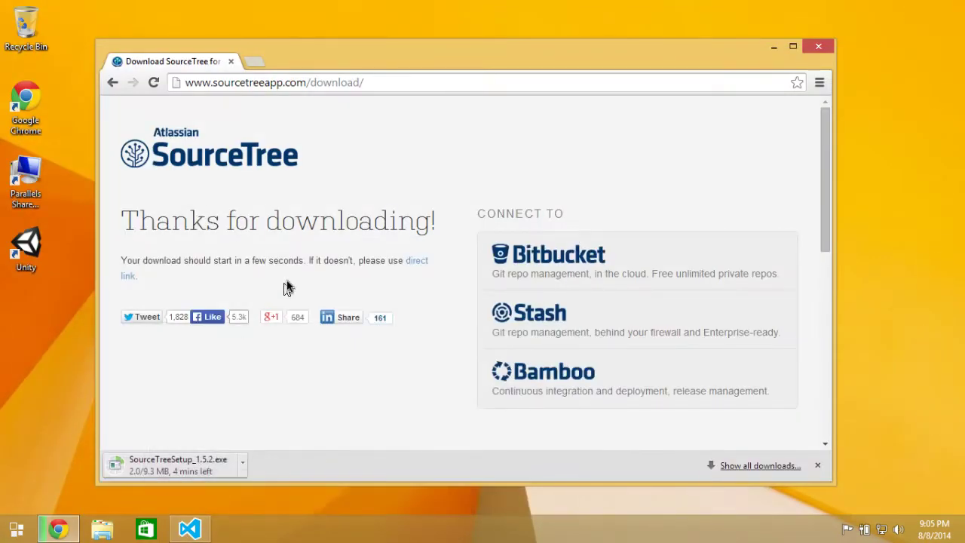
key(ctrl+Left)
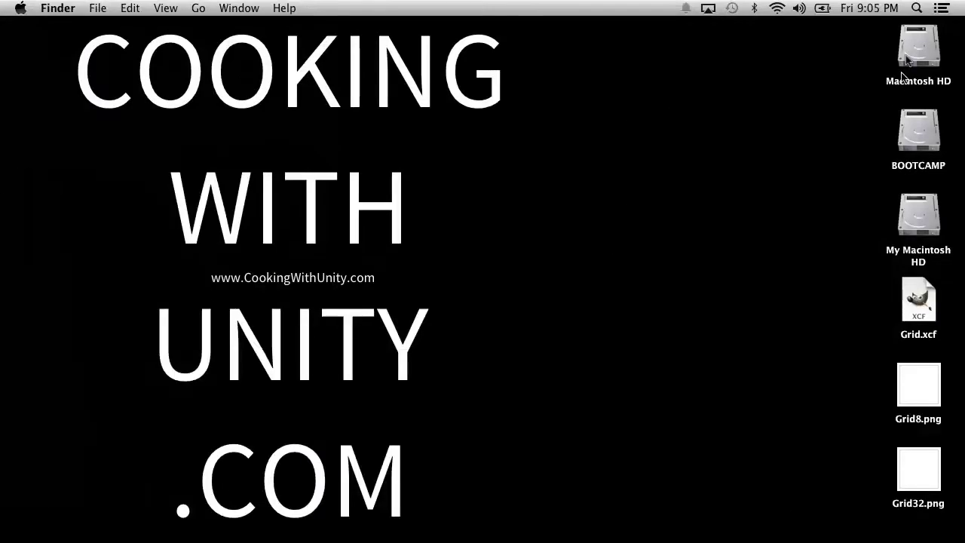
Locate MakeAGameNow in the Macintosh HD home folder and drag it onto the Windows desktop.
double_click(908, 57)
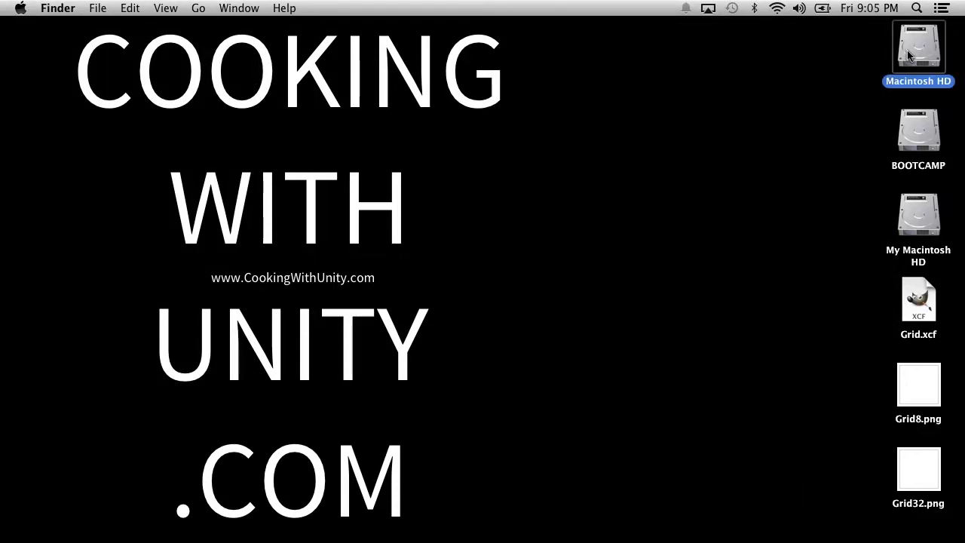
click(338, 192)
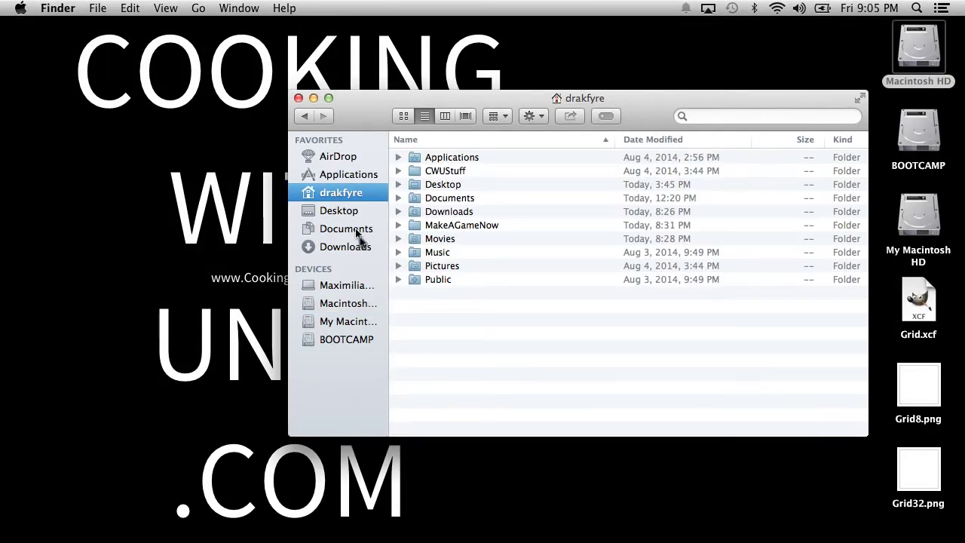
double_click(454, 223)
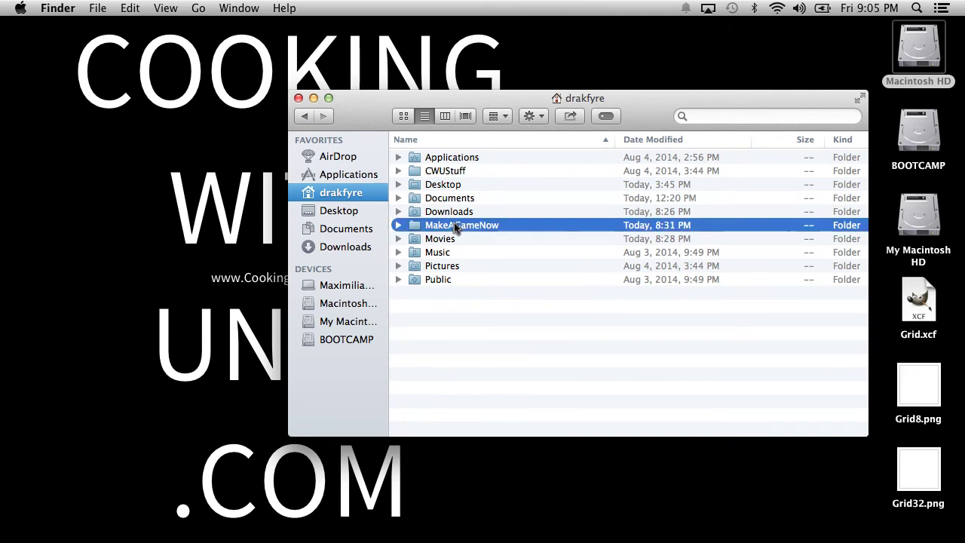
click(304, 115)
drag(440, 227, 59, 351)
key(ctrl+Right)
key(ctrl+Right)
key(ctrl+Right)
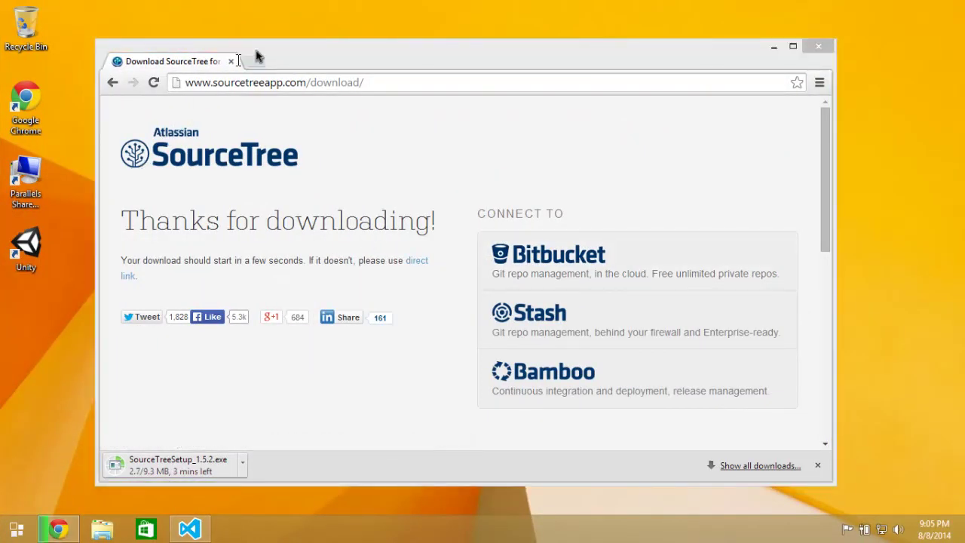
Cancel the SourceTree download, close Chrome, and open the copied MakeAGameNow folder from the desktop.
drag(289, 55, 354, 52)
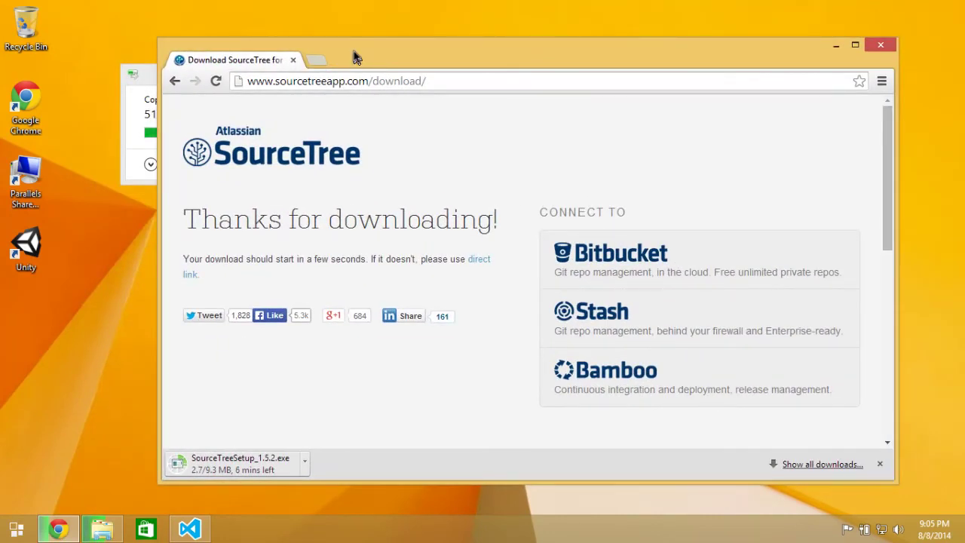
click(305, 461)
click(336, 444)
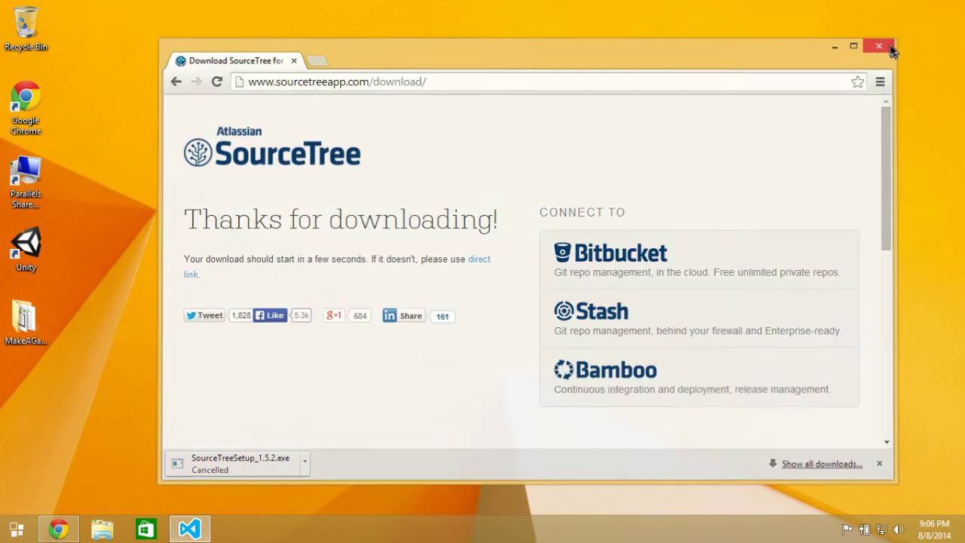
click(888, 45)
double_click(32, 319)
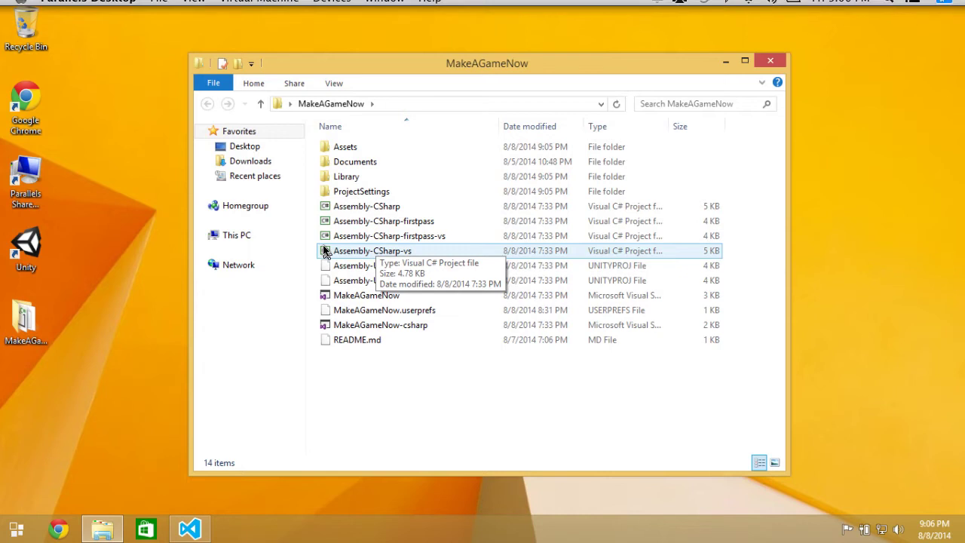
Find Unity through the Windows Start search and launch it.
key(super+space)
text(uni)
key(Escape)
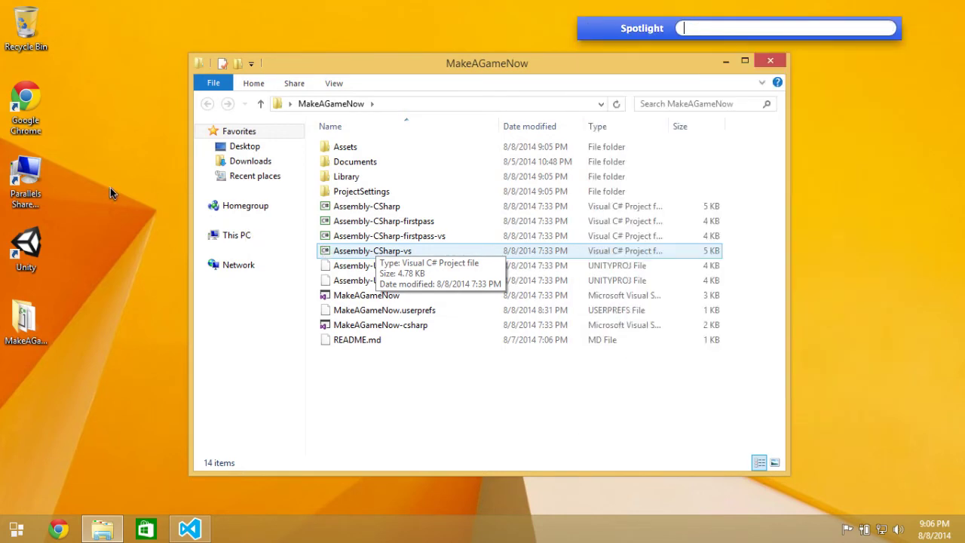
click(401, 76)
key(super)
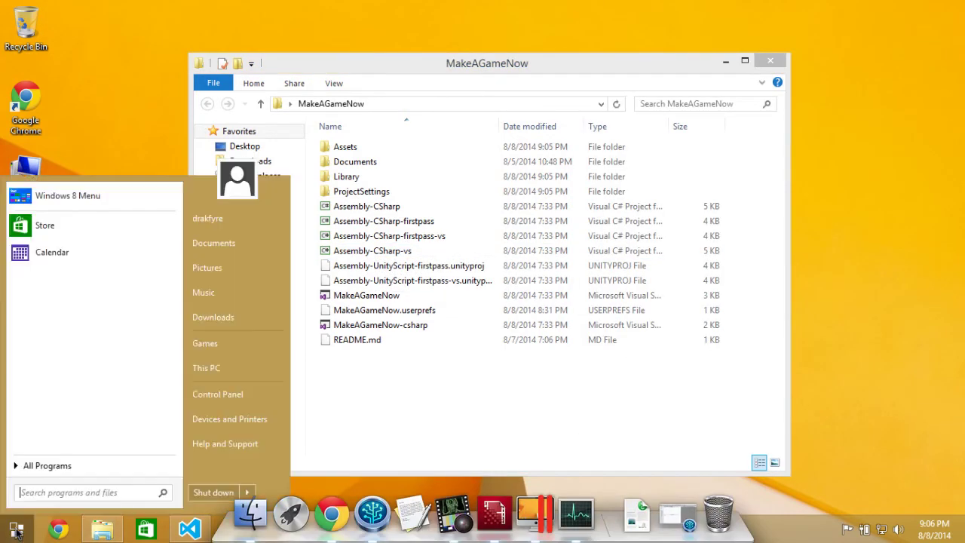
text(unity)
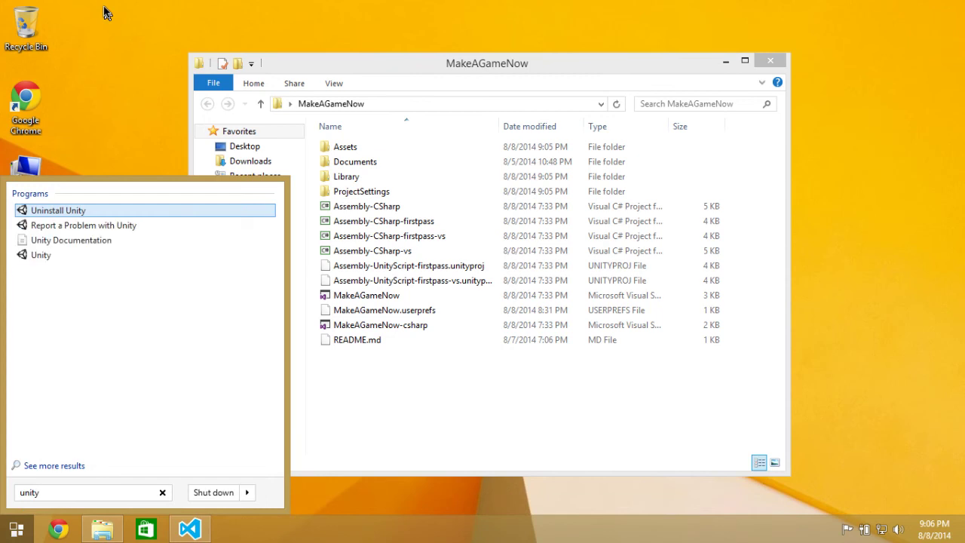
key(Down)
key(Down)
key(Down)
key(Return)
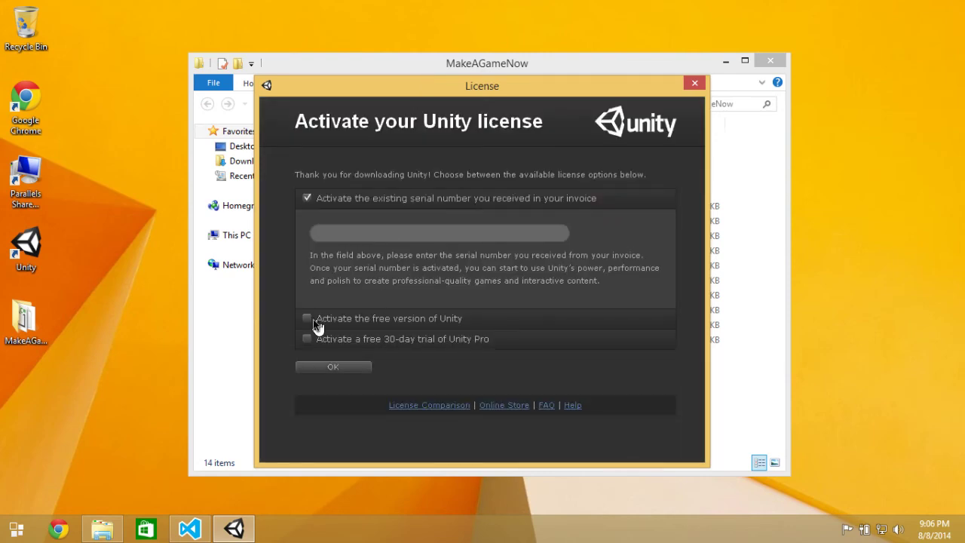
Activate the free Unity licence, sign in with the account e-mail and password, and start using Unity.
click(313, 320)
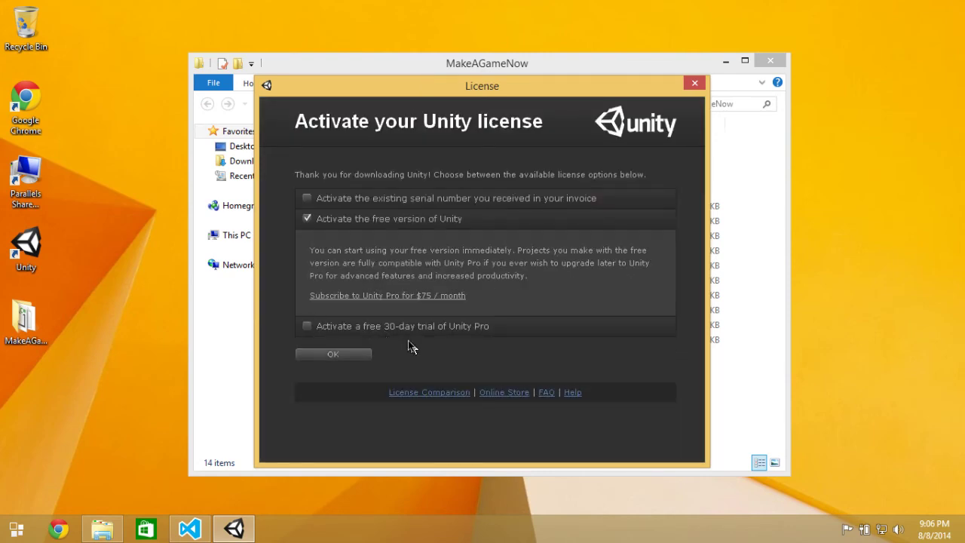
click(347, 352)
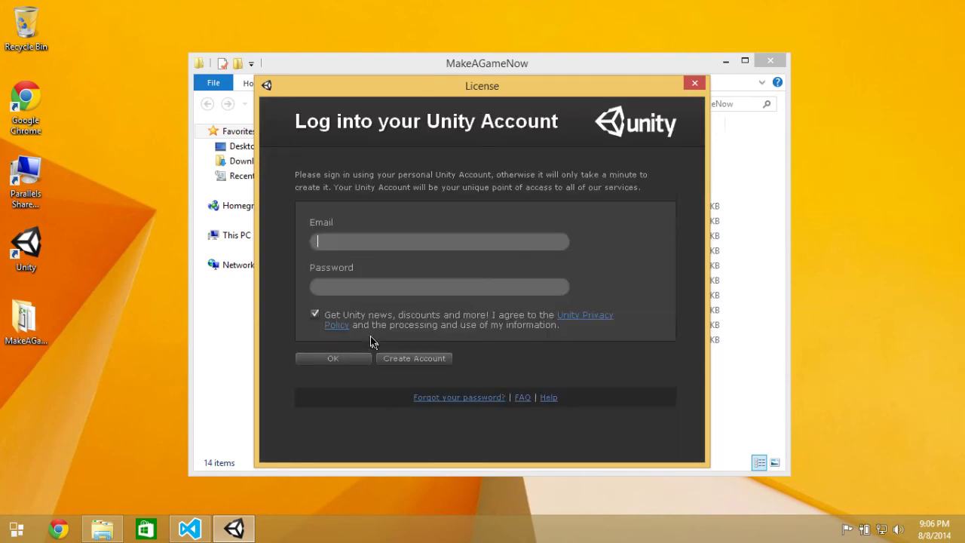
key(Tab)
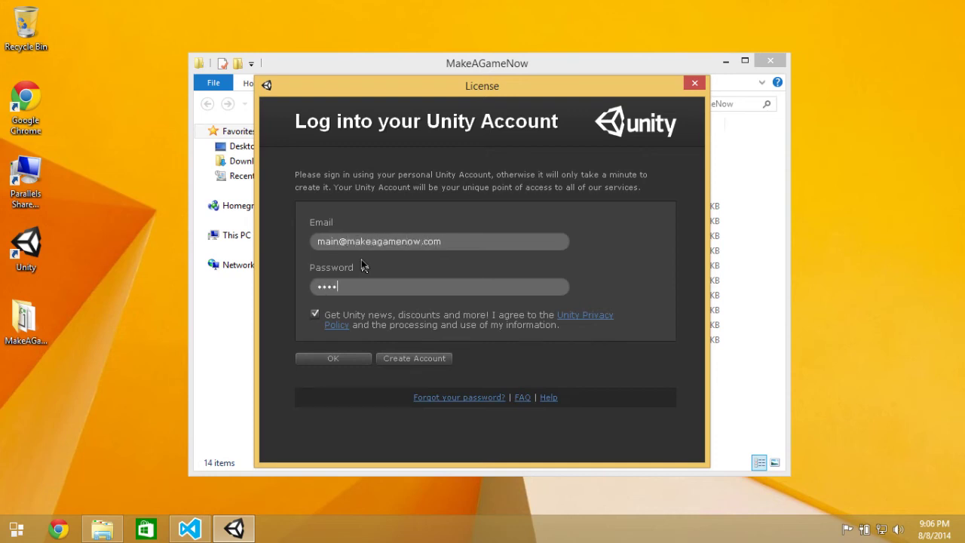
click(342, 358)
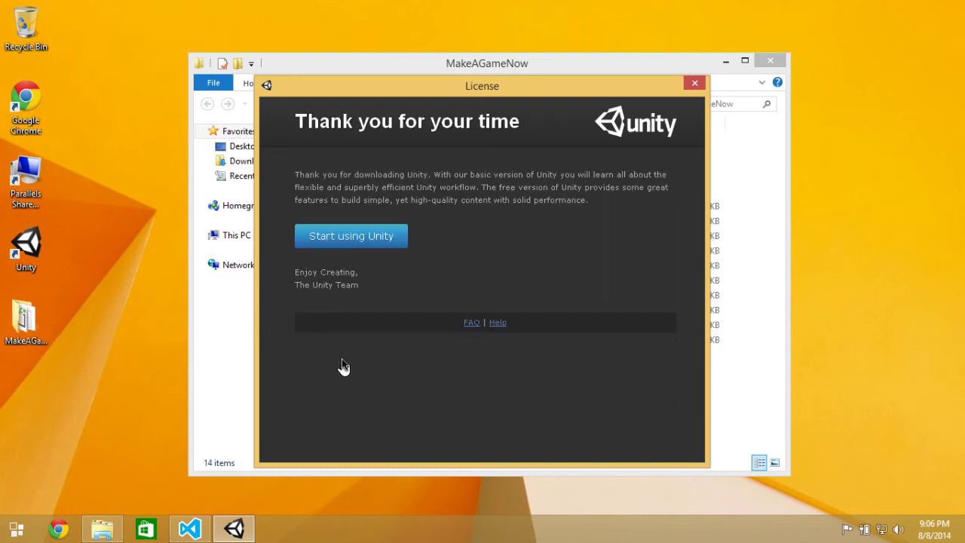
click(352, 237)
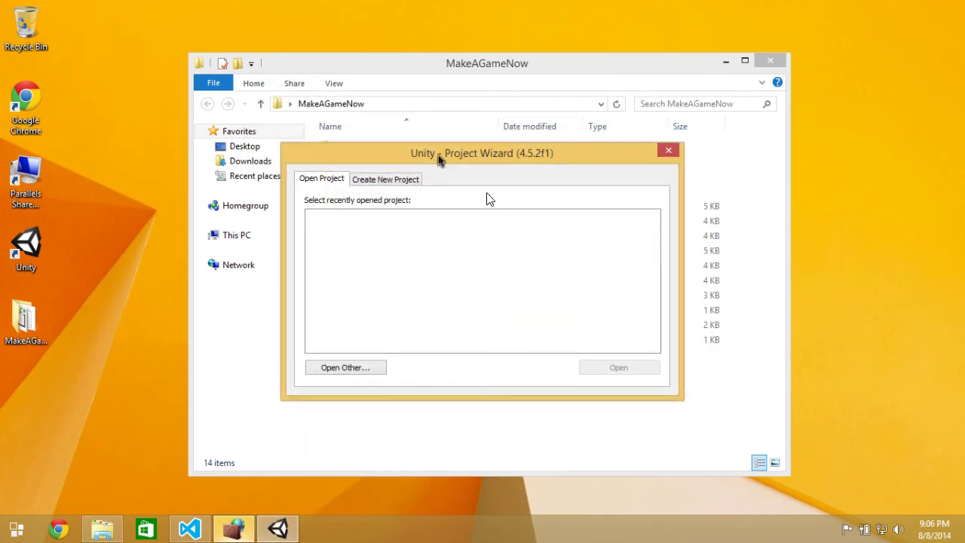
Open the MakeAGameNow folder on the Desktop as the Unity project.
drag(50, 323, 448, 292)
click(346, 368)
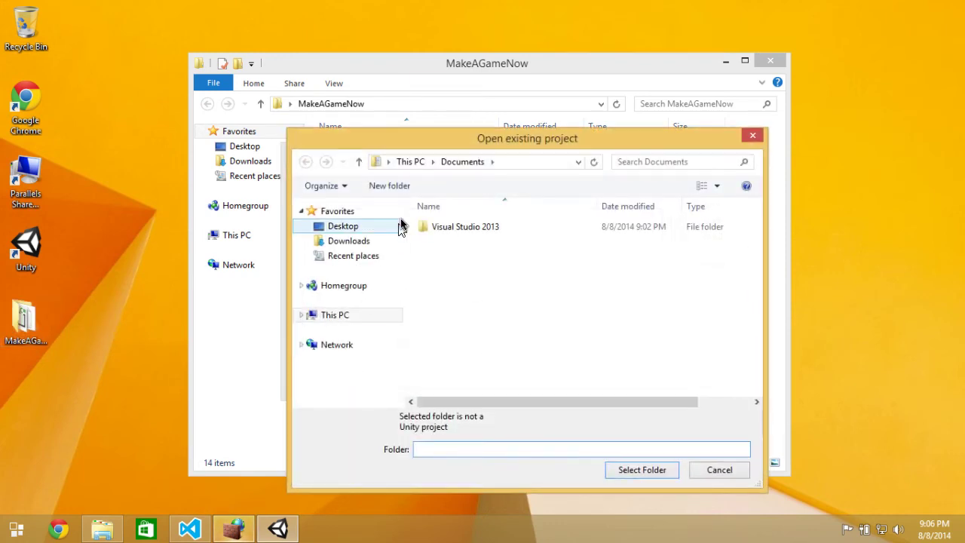
click(346, 241)
click(341, 227)
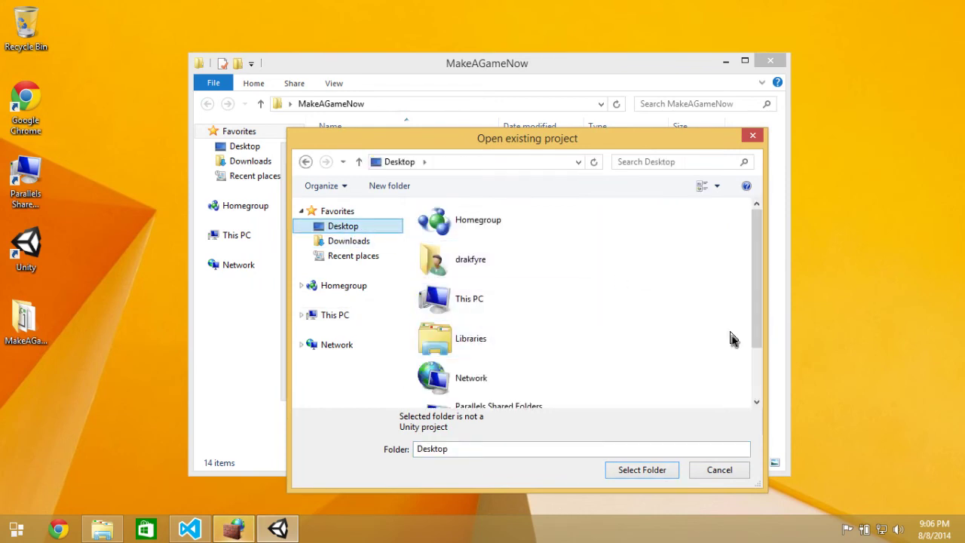
scroll(749, 363, down, 3)
click(565, 392)
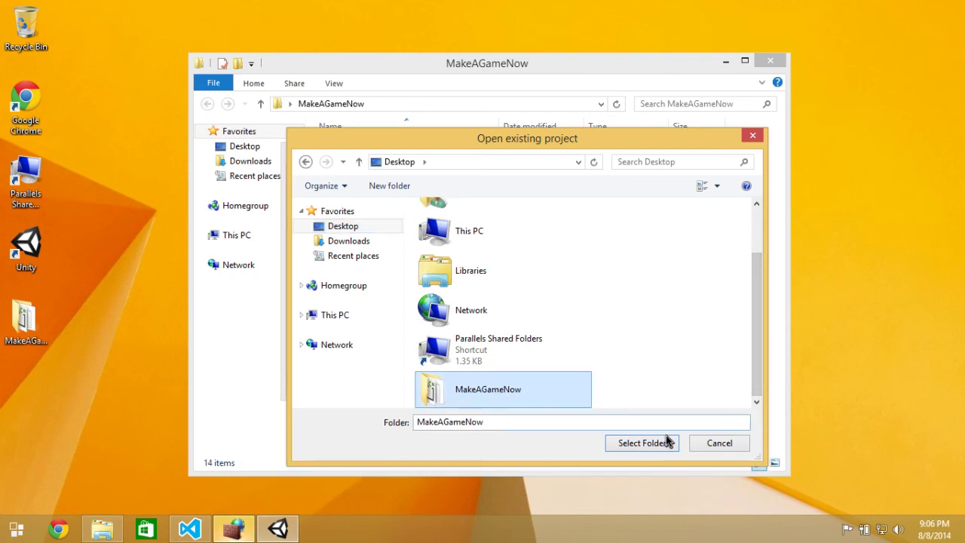
click(660, 449)
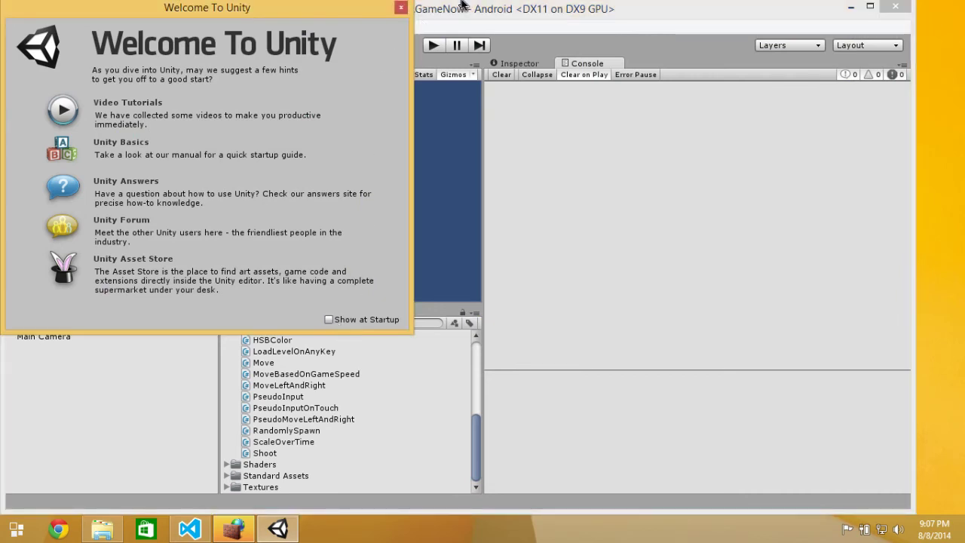
Dismiss the Welcome window, maximize the editor, and open the TestScene1 scene.
click(400, 7)
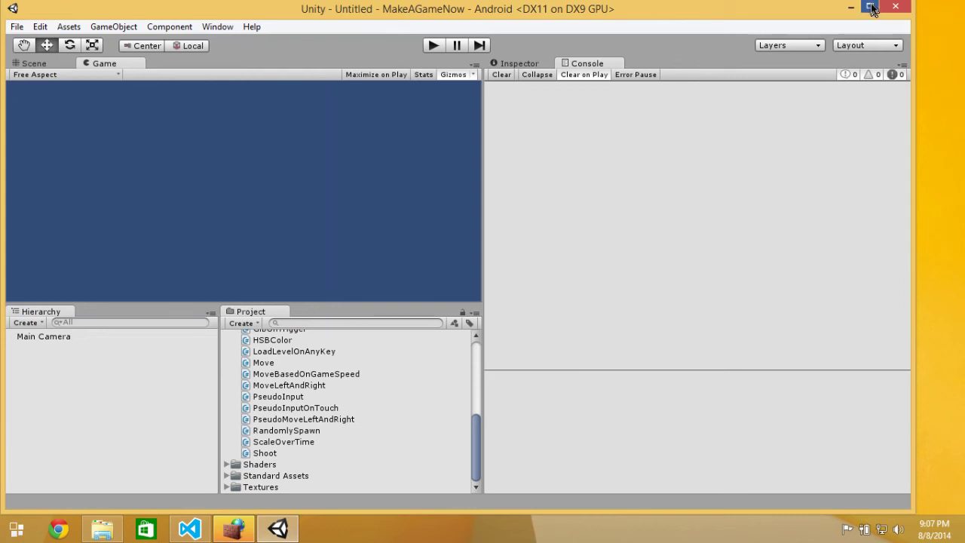
click(870, 6)
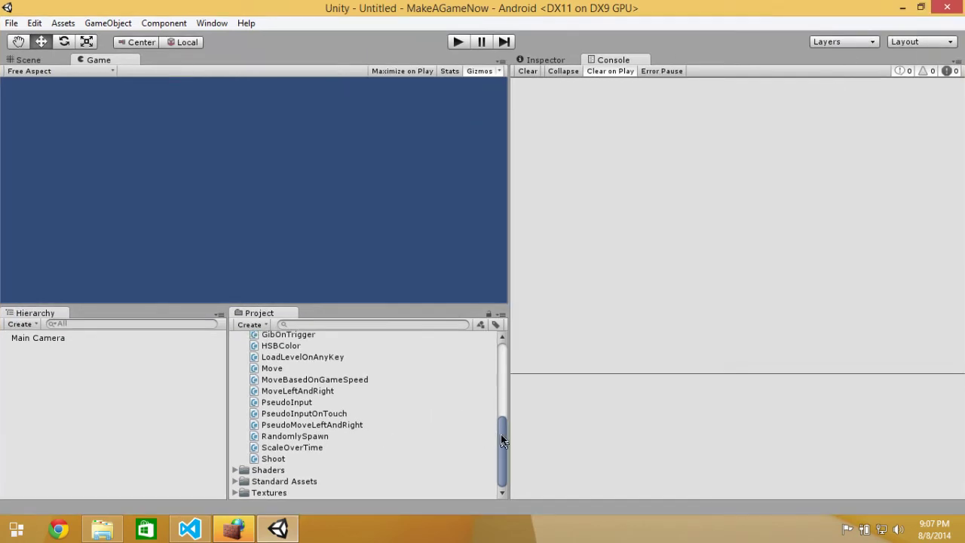
drag(500, 434, 500, 306)
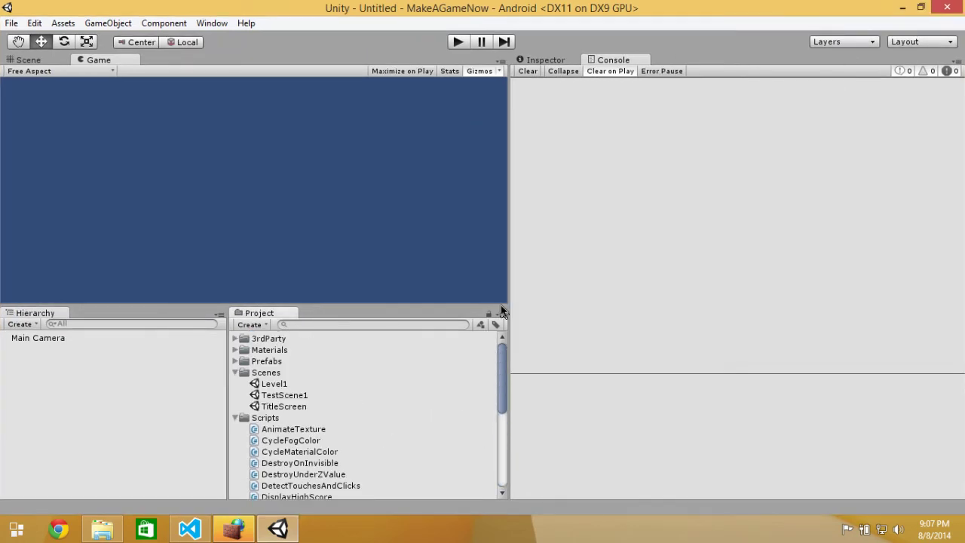
double_click(302, 396)
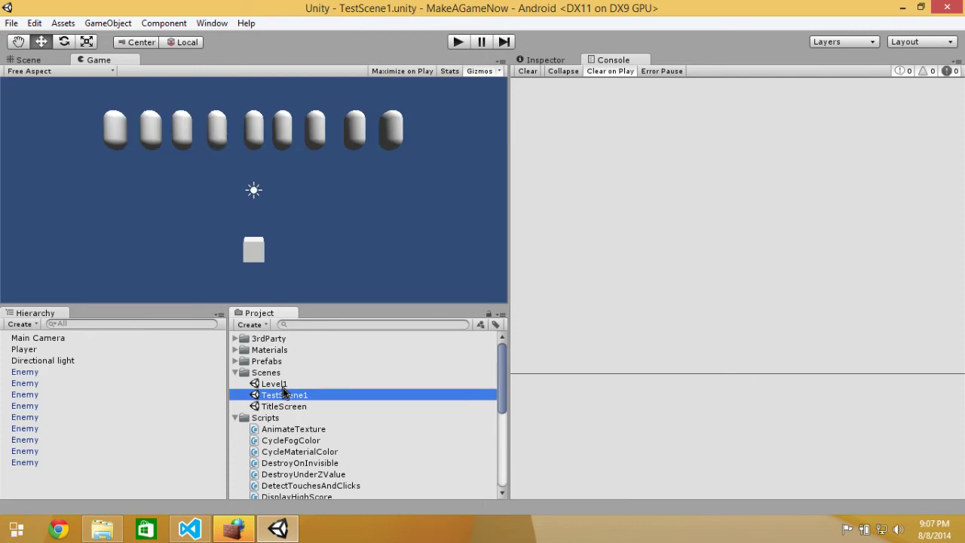
Open the TitleScreen scene and run it in play mode.
double_click(285, 406)
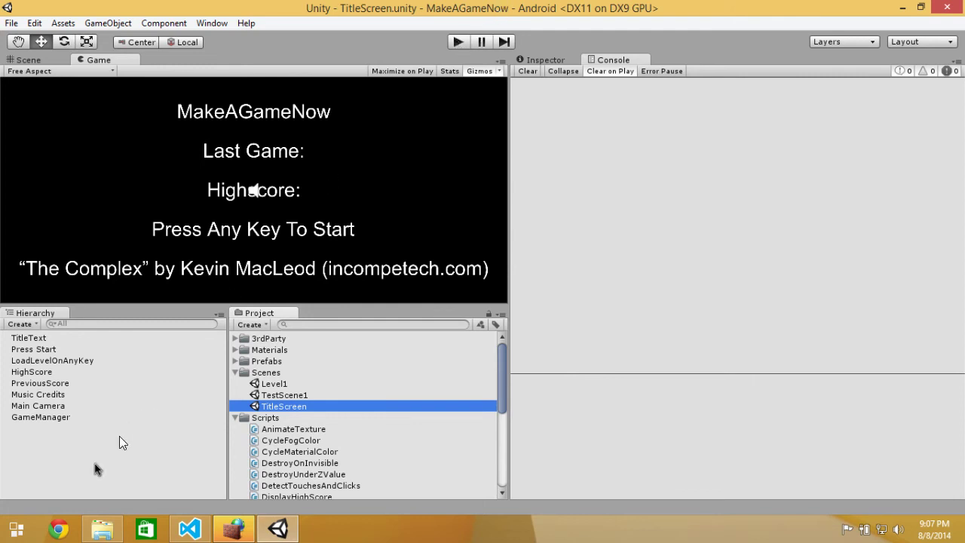
click(16, 531)
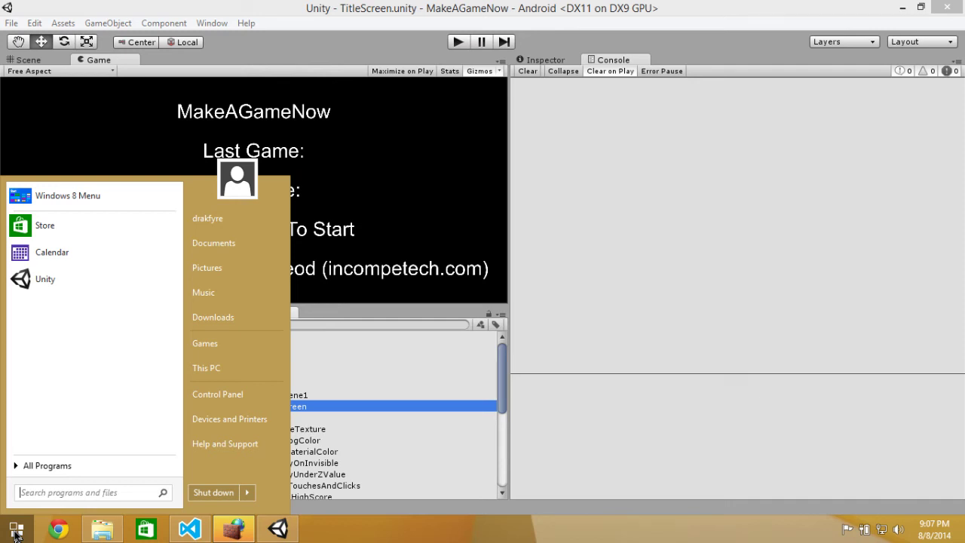
click(16, 532)
click(17, 532)
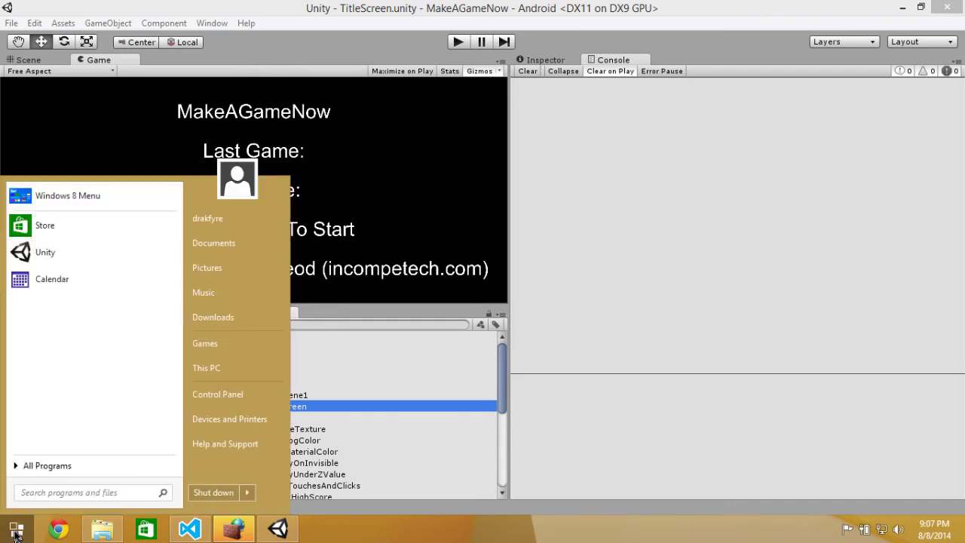
click(16, 534)
click(16, 534)
click(16, 533)
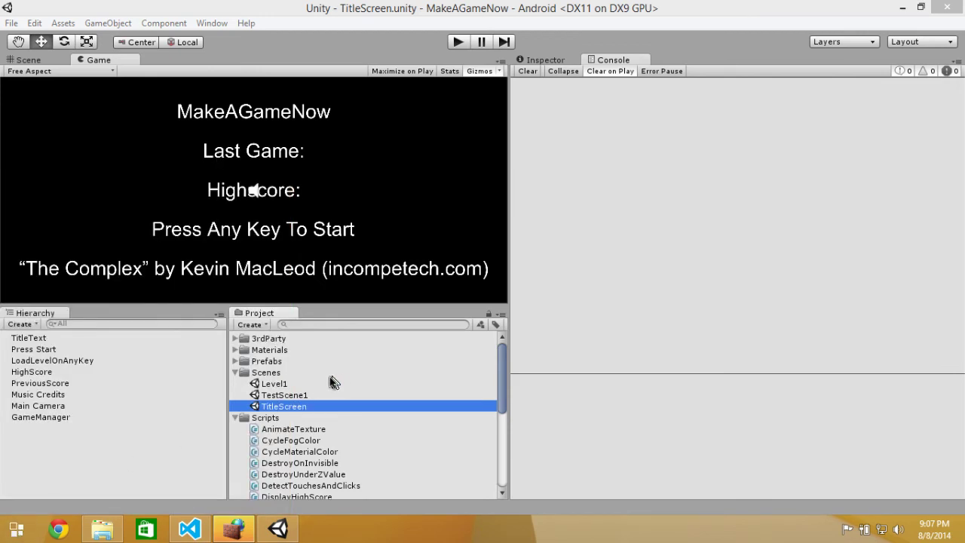
click(463, 39)
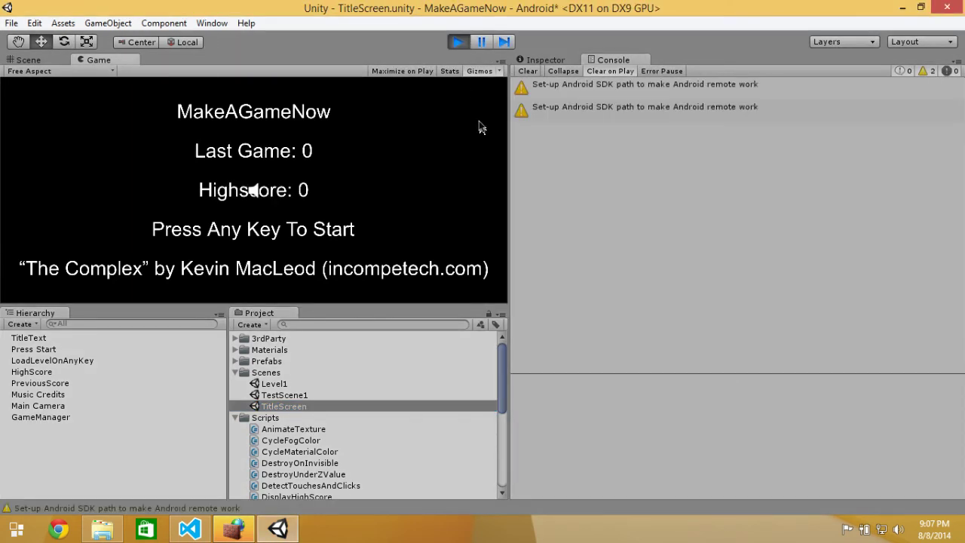
click(350, 180)
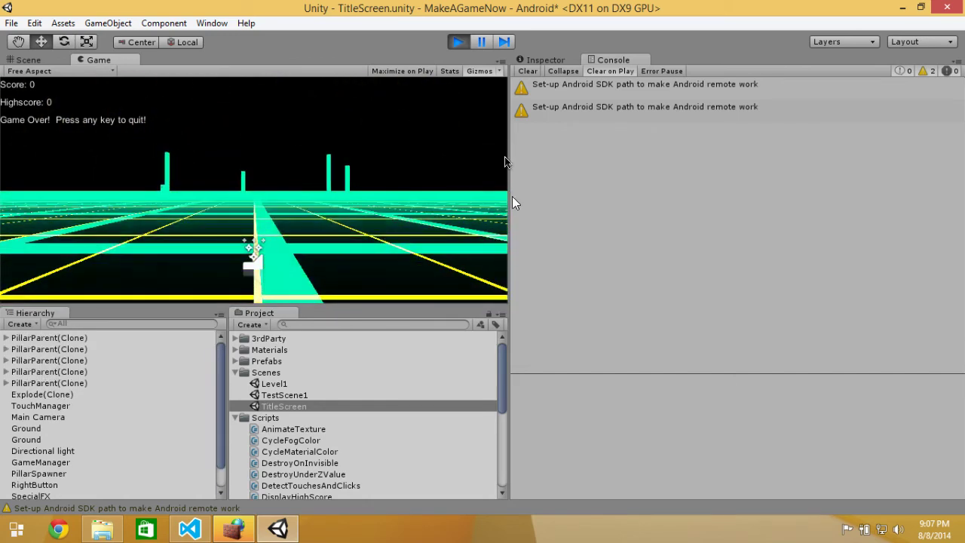
click(454, 37)
click(454, 37)
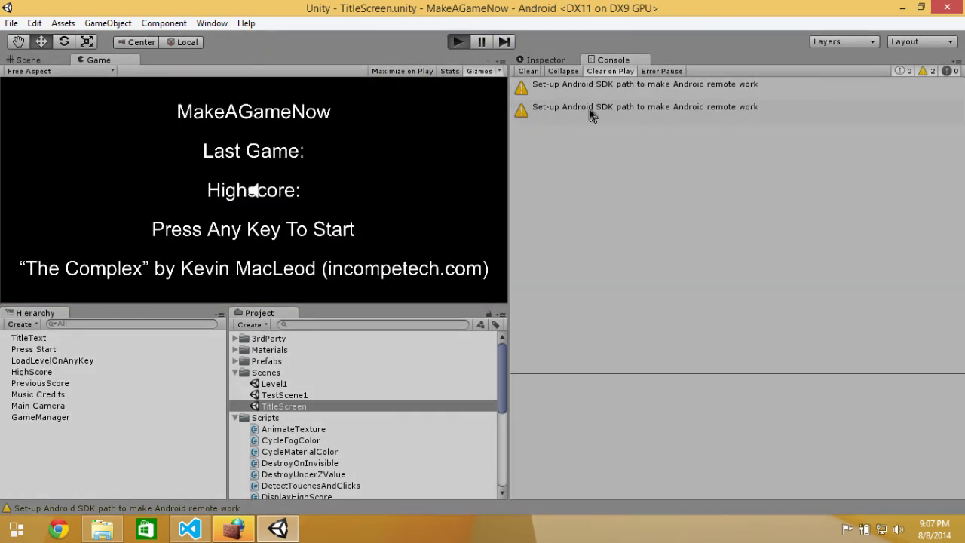
click(426, 197)
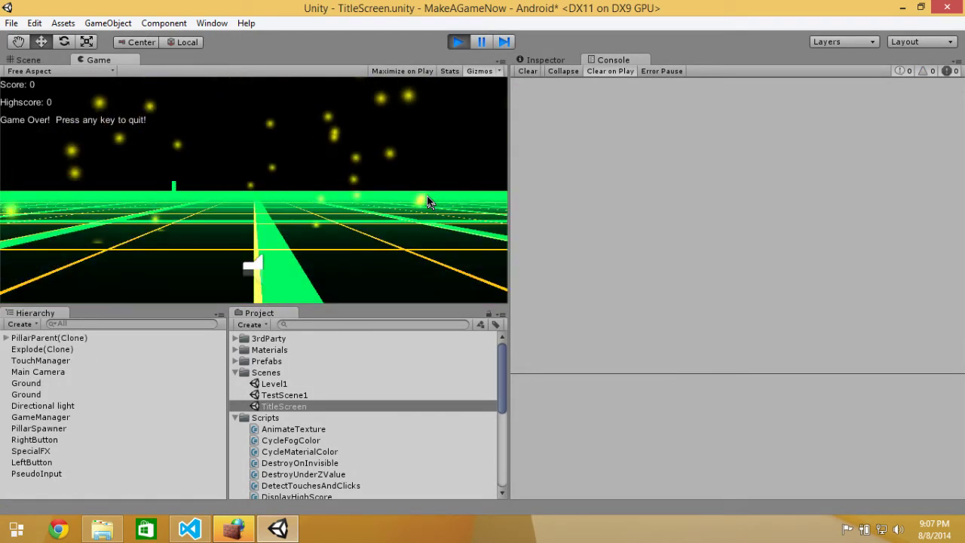
click(428, 199)
click(457, 42)
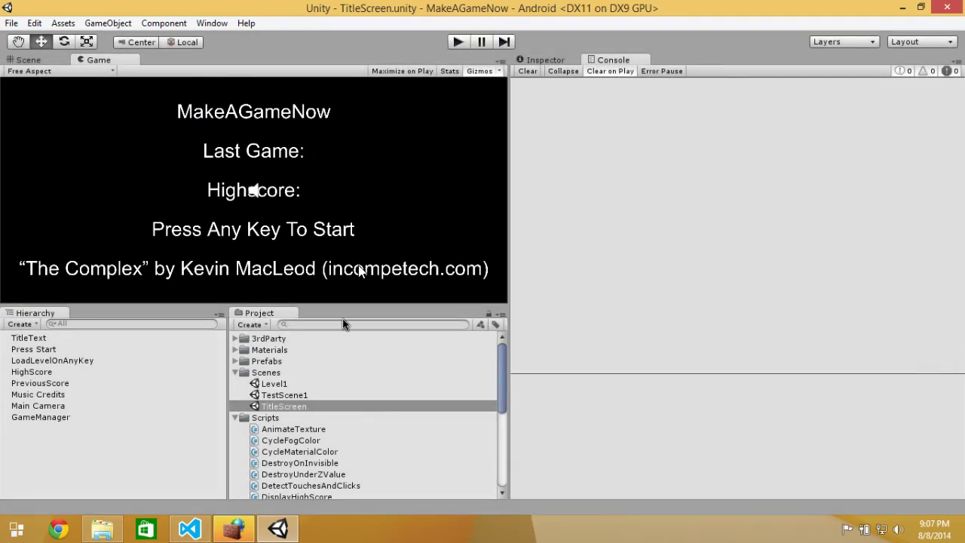
click(282, 396)
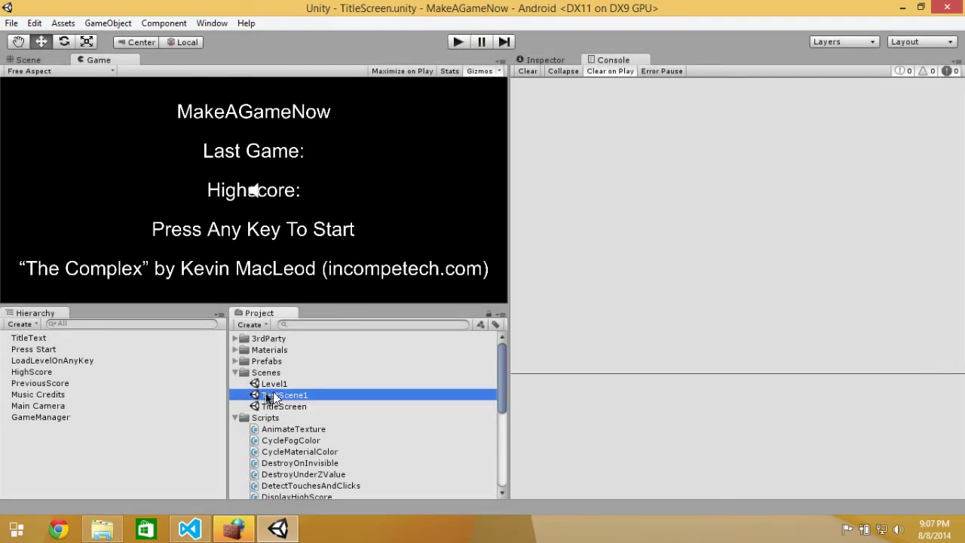
Open the Level1 scene, play-test it, and stop the game.
click(297, 395)
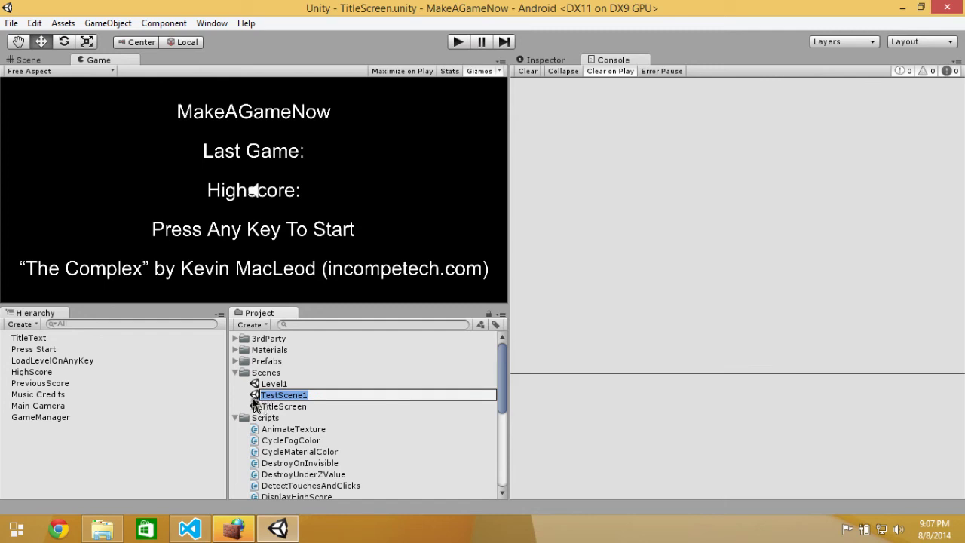
click(258, 398)
double_click(261, 398)
double_click(260, 384)
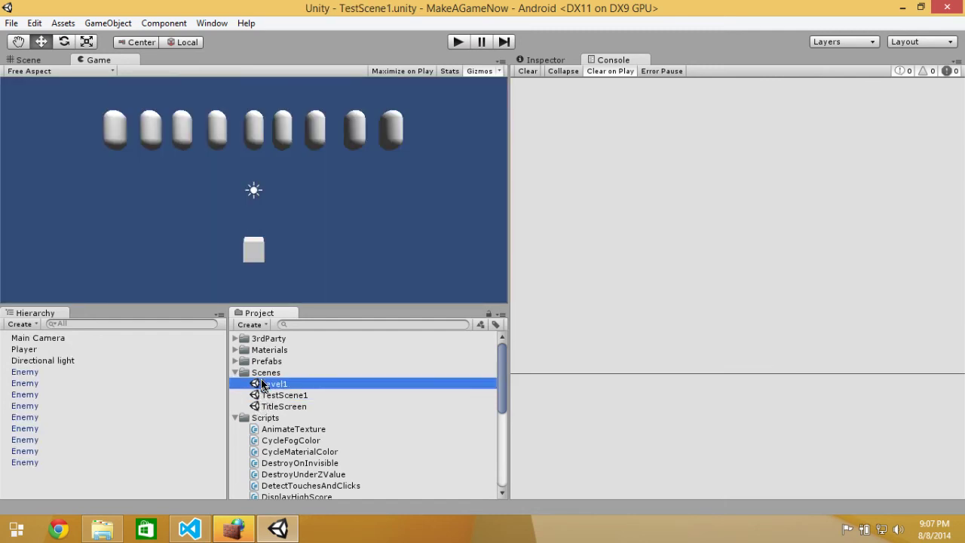
click(457, 42)
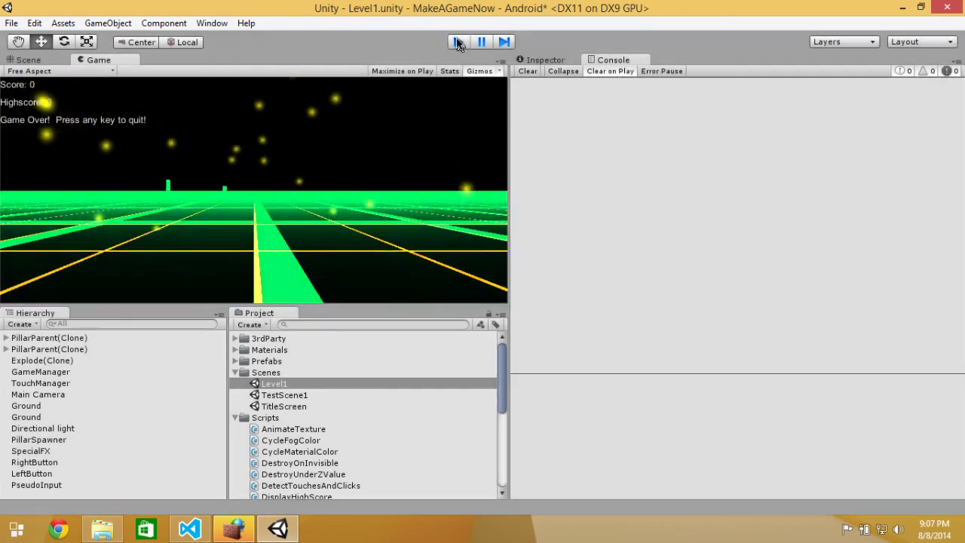
click(458, 43)
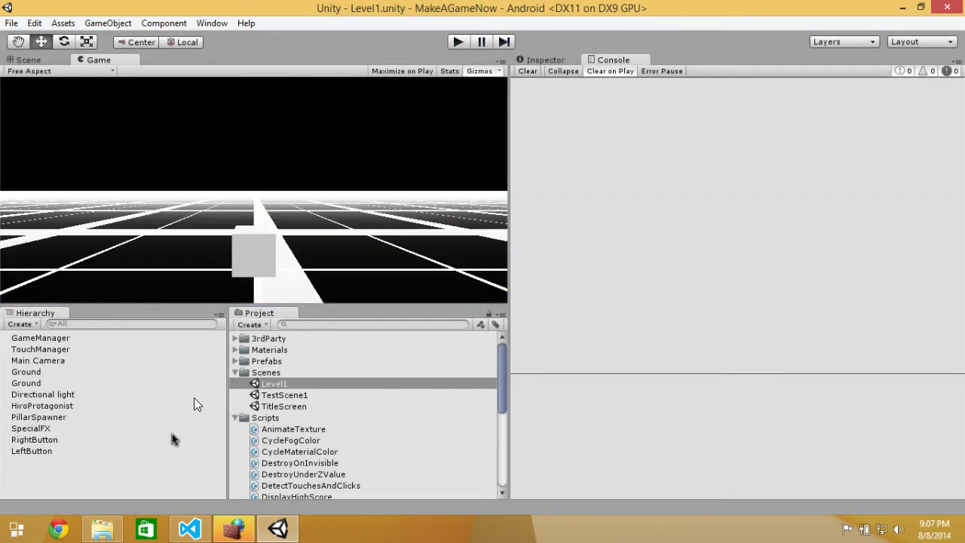
Inspect both Ground objects' transforms, the first at position 0, 0, 495 with 1000 × 1000 scale.
click(33, 372)
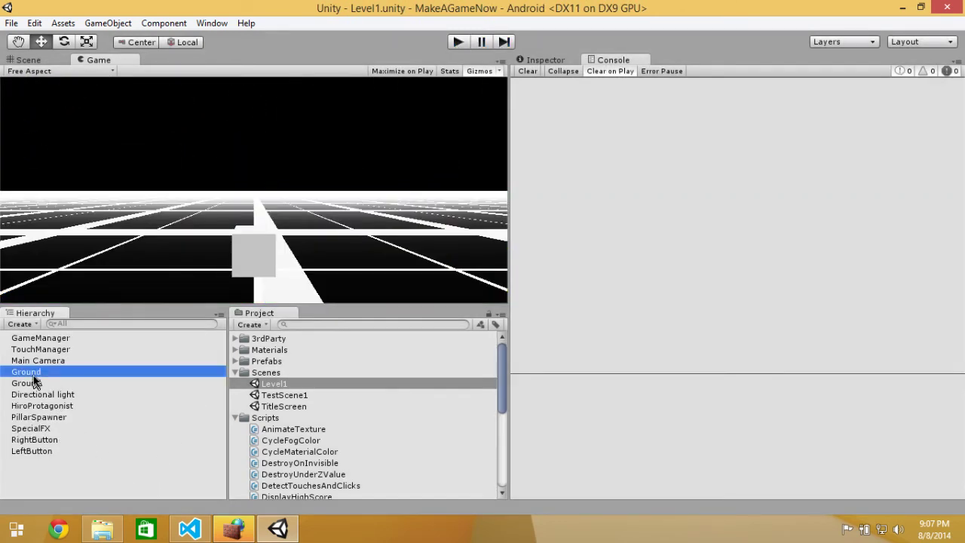
click(545, 60)
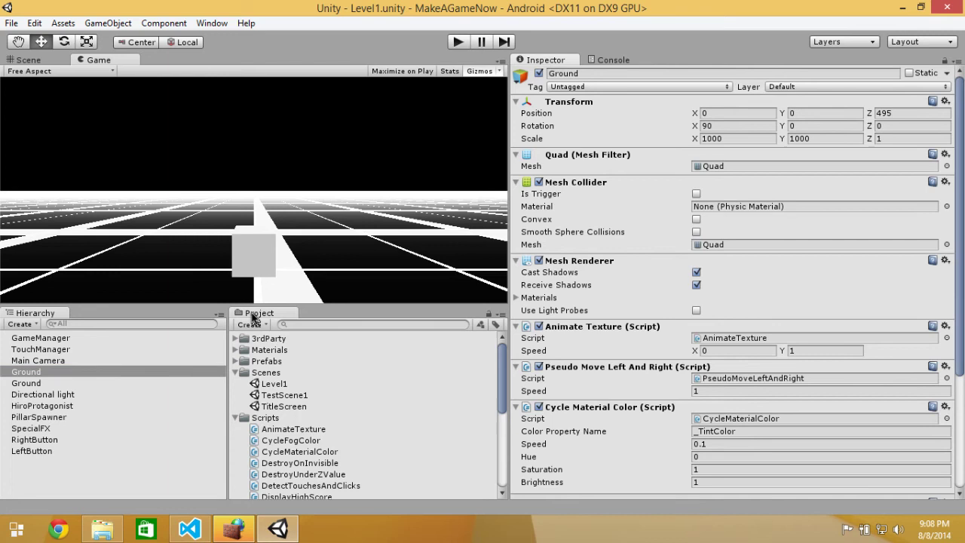
click(43, 382)
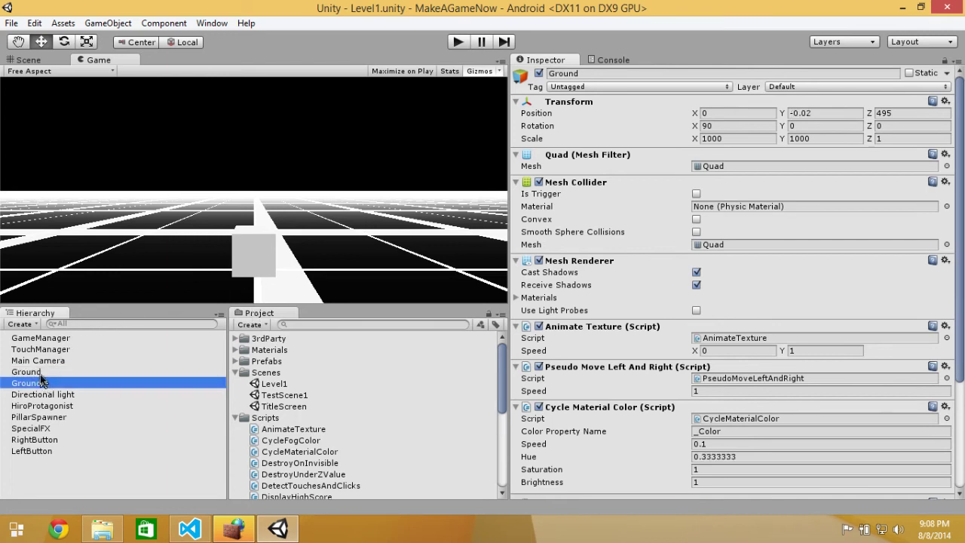
click(40, 373)
click(826, 114)
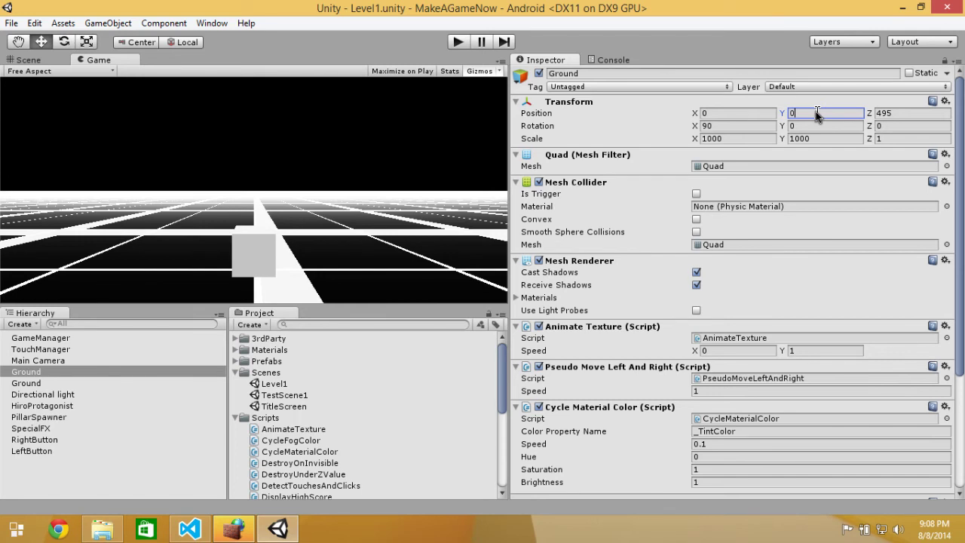
click(11, 23)
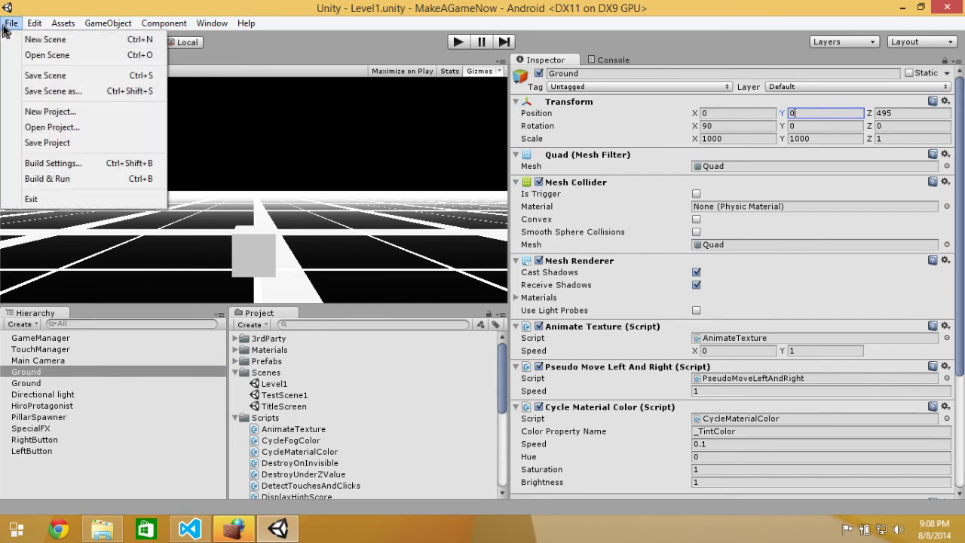
Set the build target to Windows Store Apps with SDK 8.1 and XAML C++ Solution, then Build And Run.
click(71, 163)
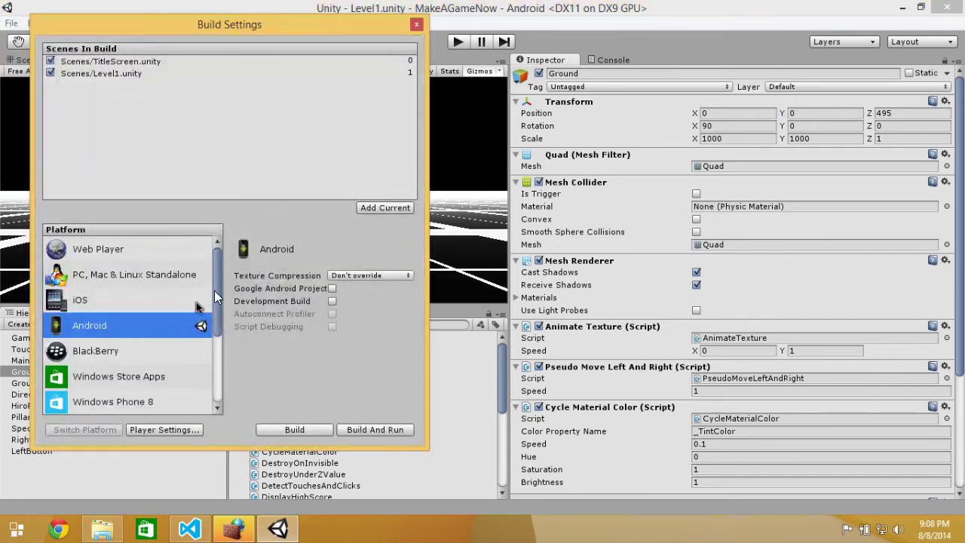
click(119, 376)
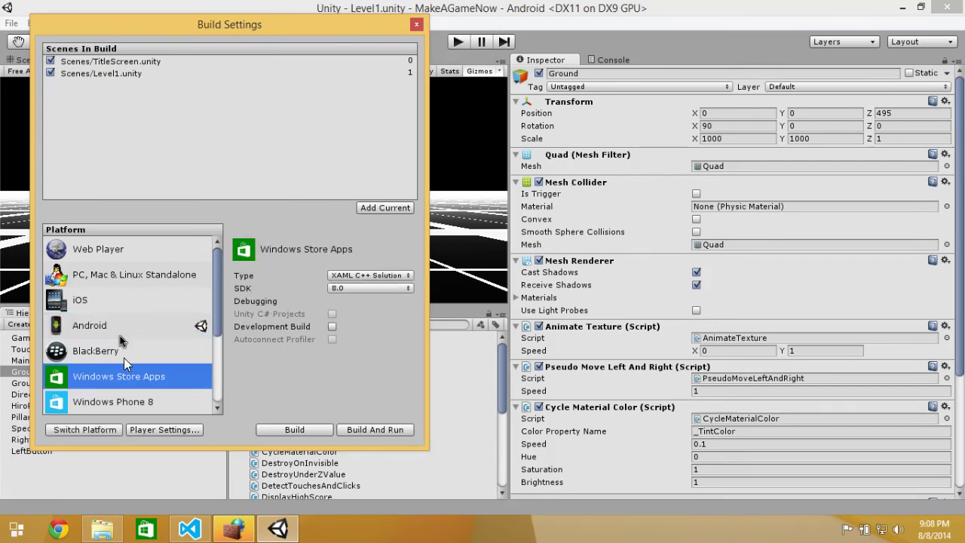
scroll(131, 346, down, 3)
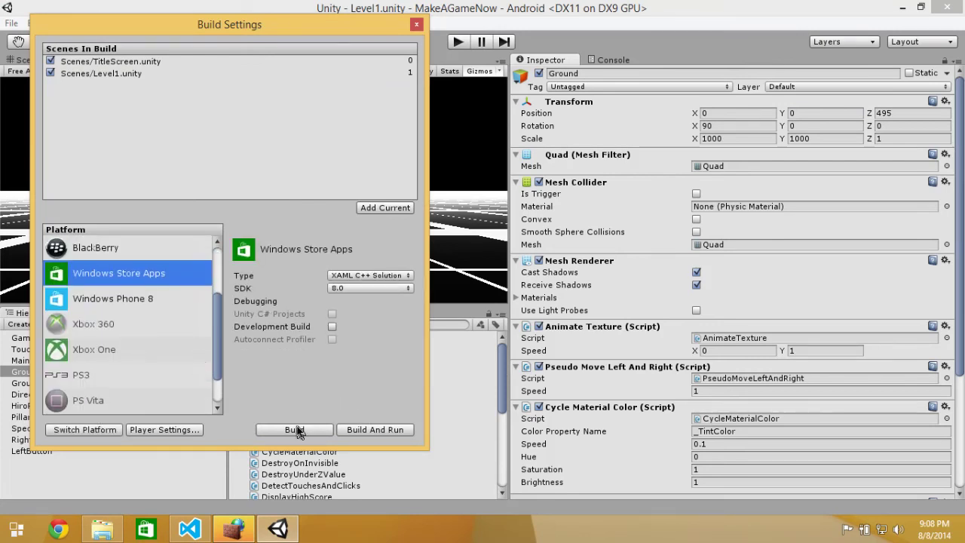
click(347, 288)
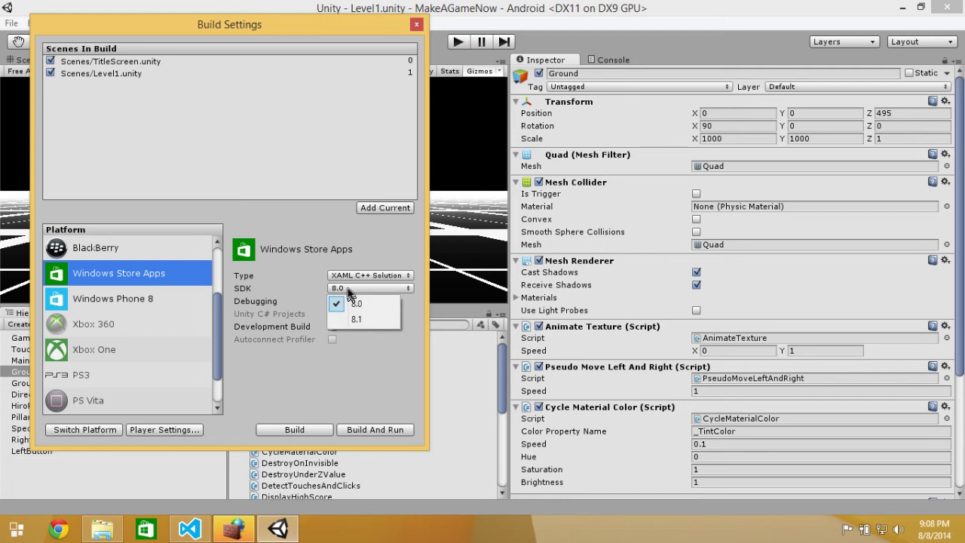
click(367, 320)
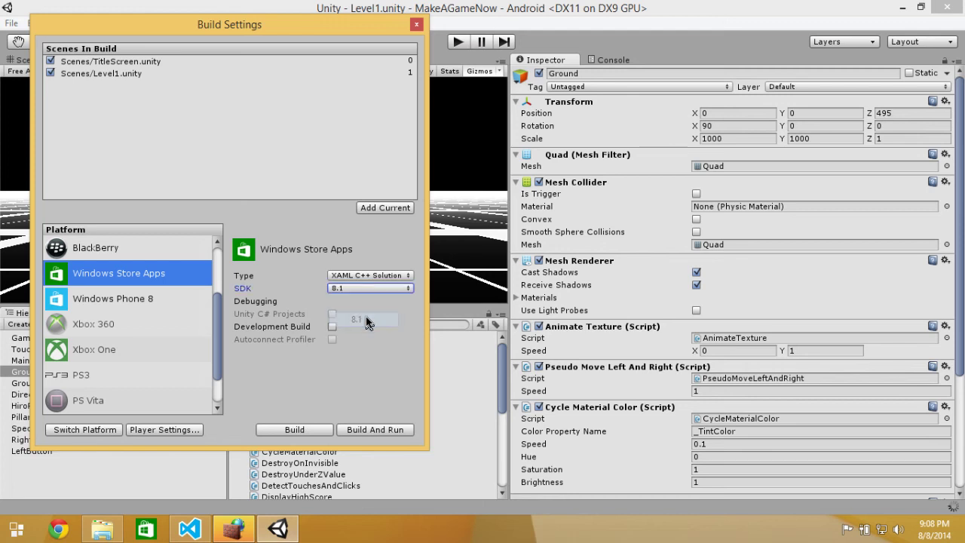
click(366, 275)
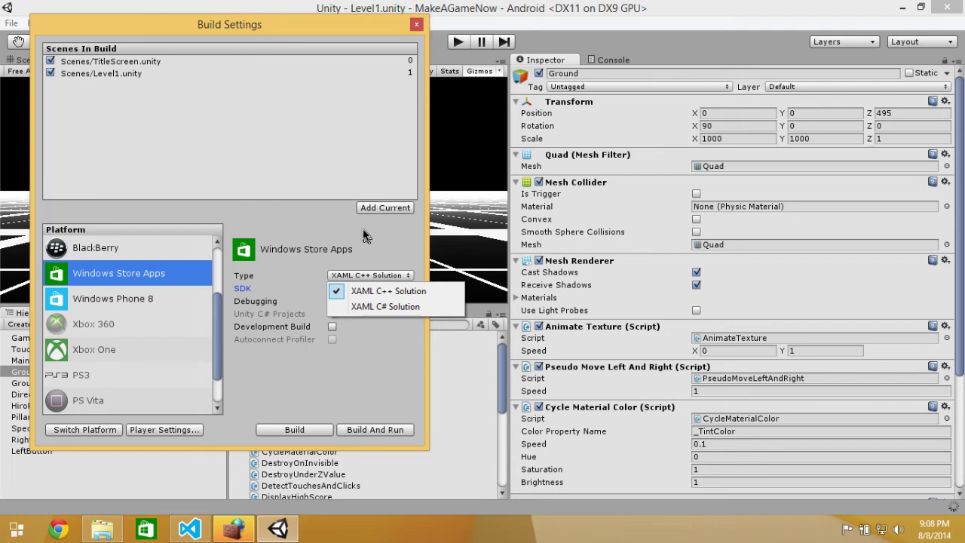
click(362, 237)
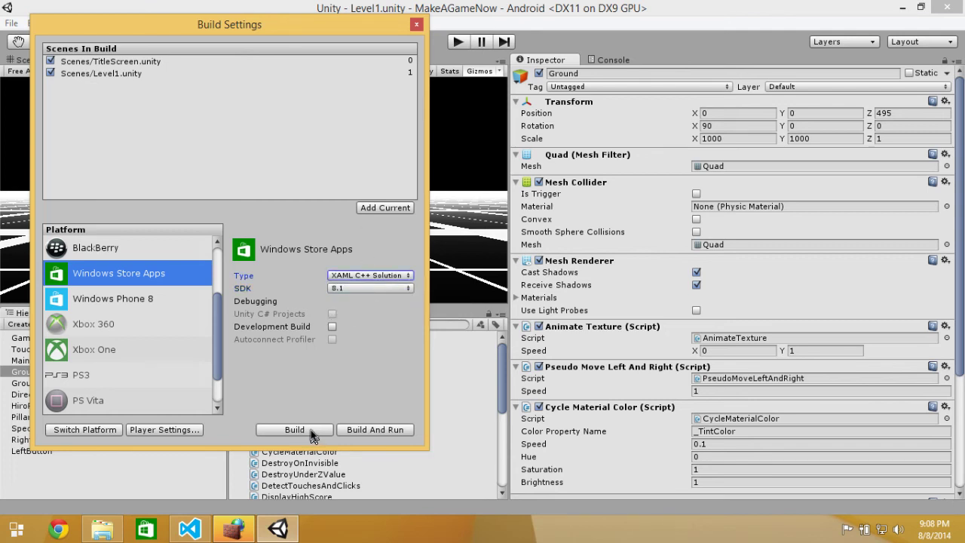
click(366, 430)
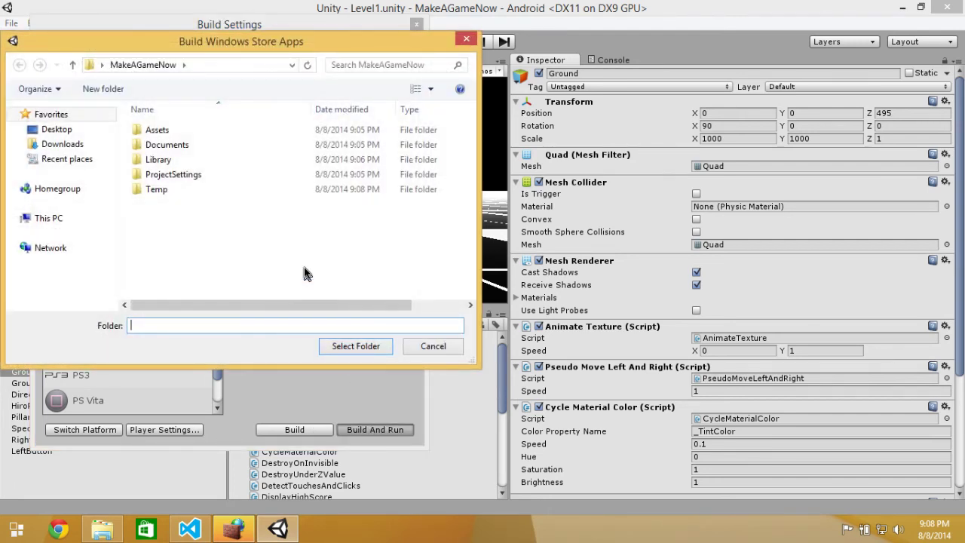
Choose the Desktop as the build output folder.
click(57, 129)
click(221, 326)
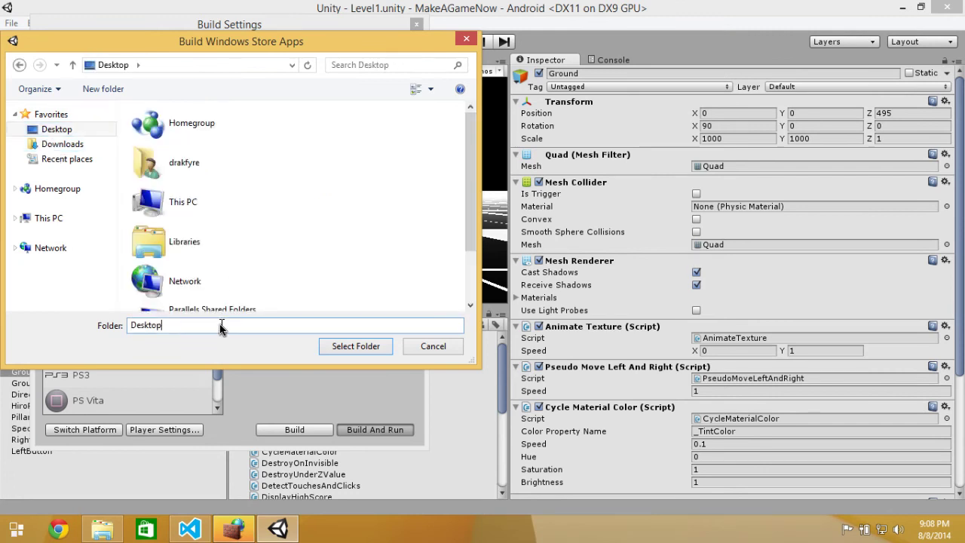
key(ctrl+a)
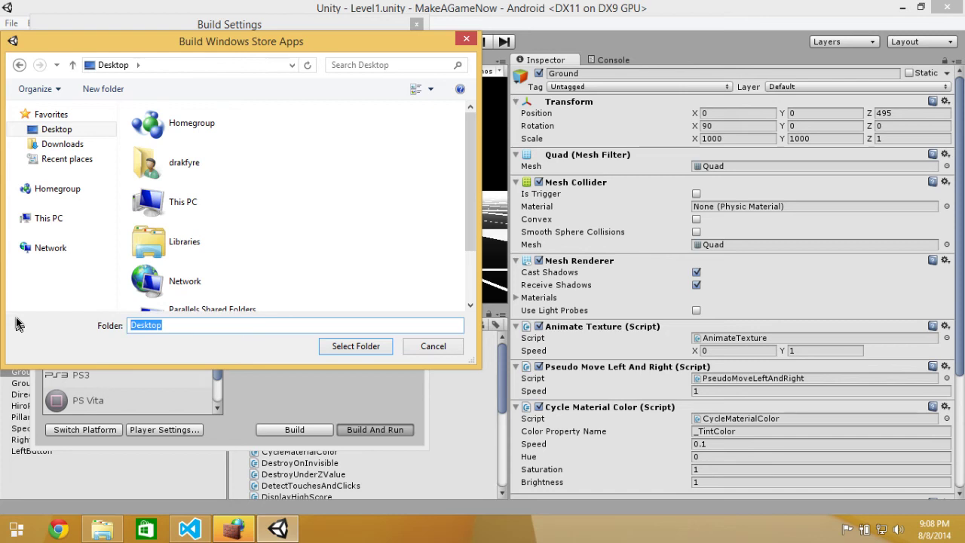
click(351, 353)
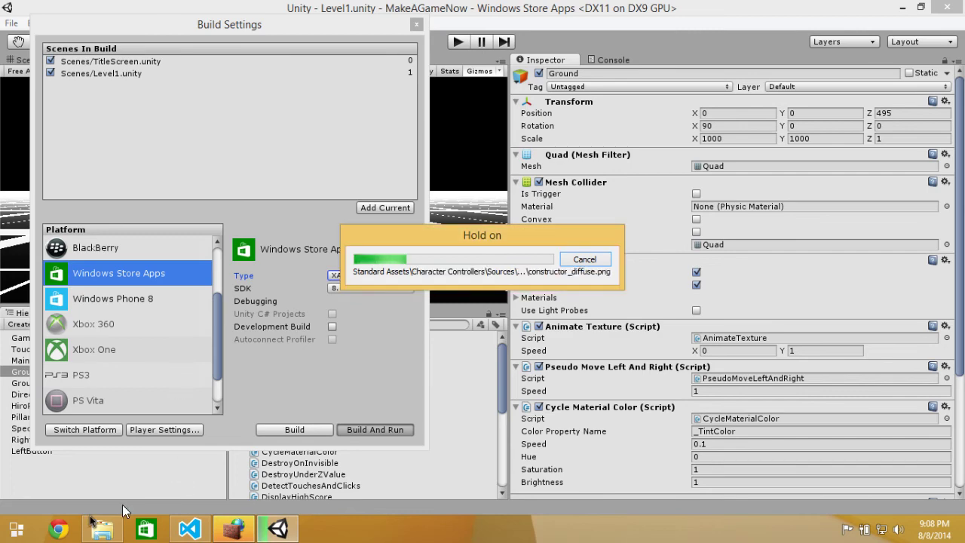
Refresh the desktop twice to check for build files while Unity reimports for Windows Store Apps.
click(961, 531)
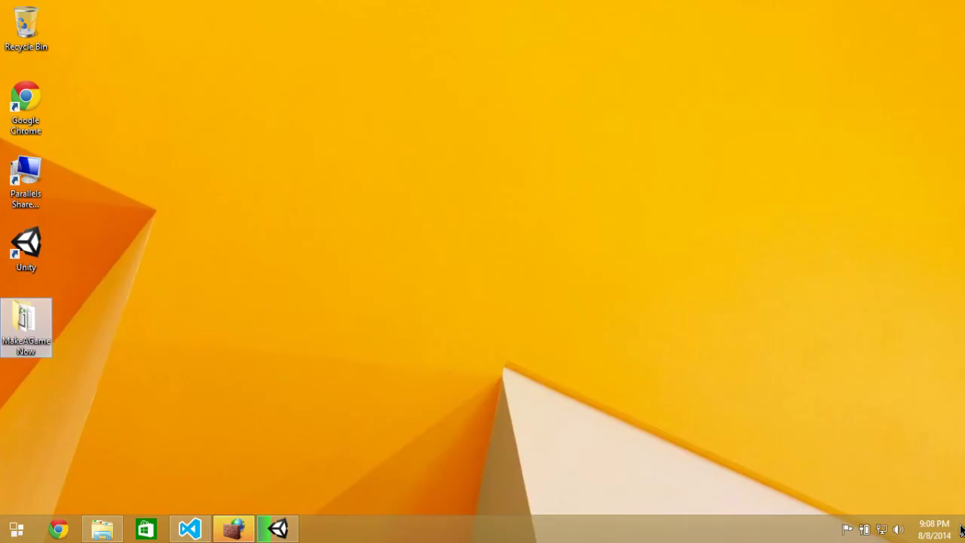
right_click(333, 337)
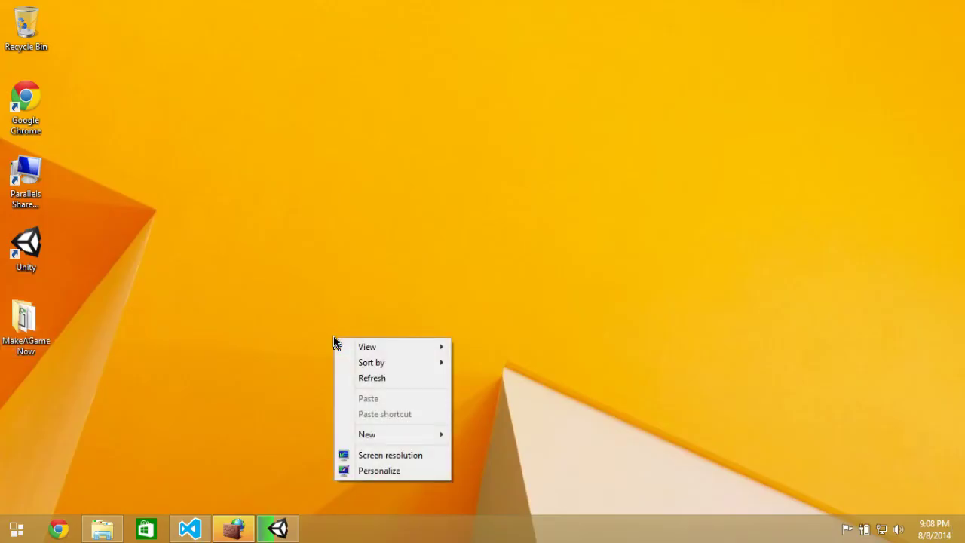
click(381, 377)
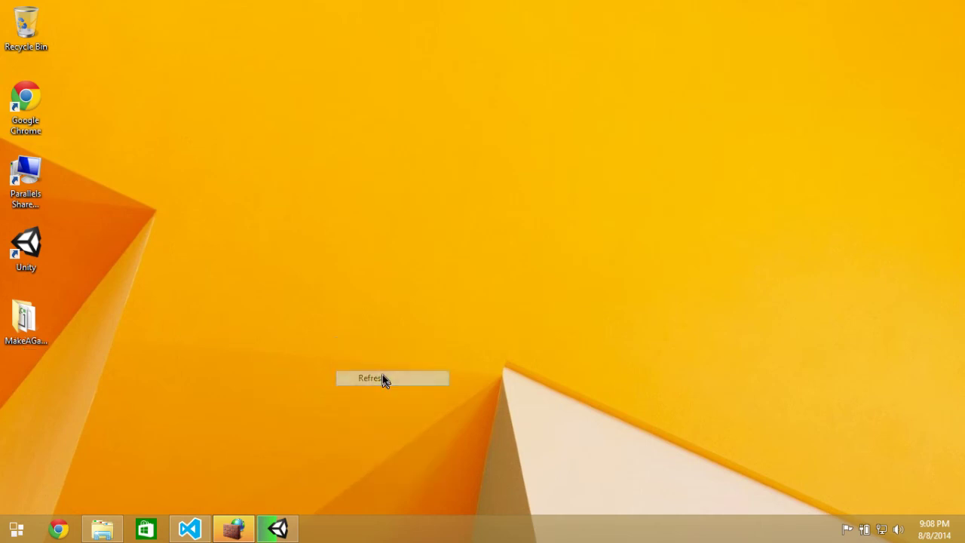
right_click(182, 240)
click(246, 280)
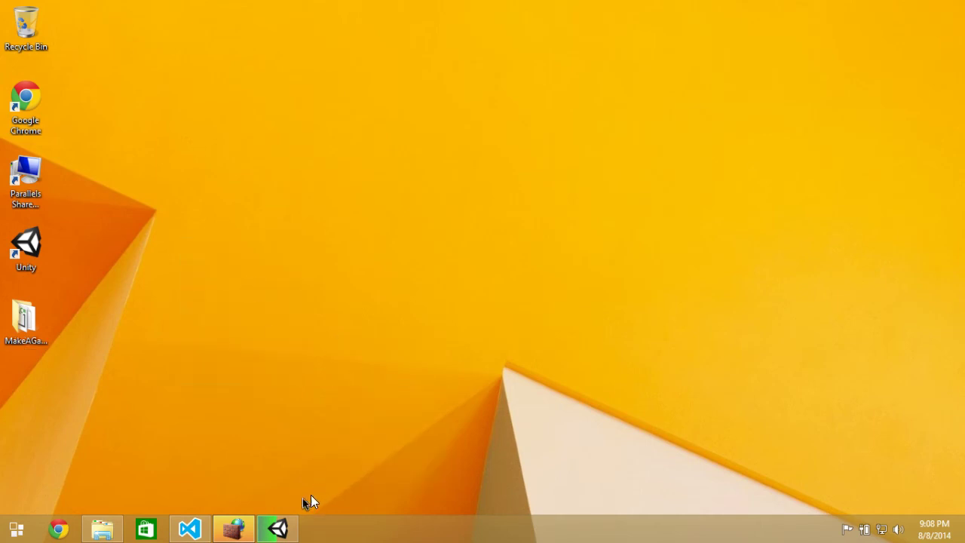
click(280, 529)
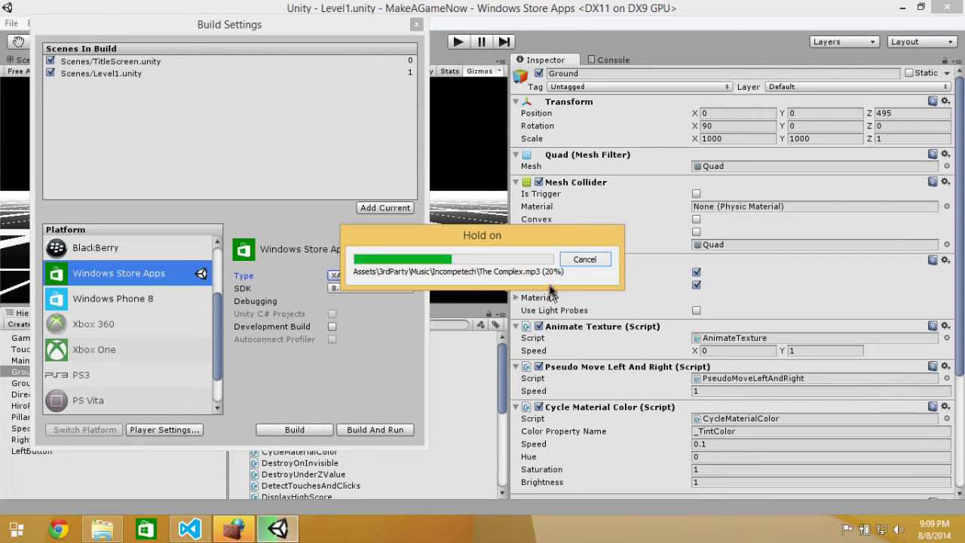
click(584, 259)
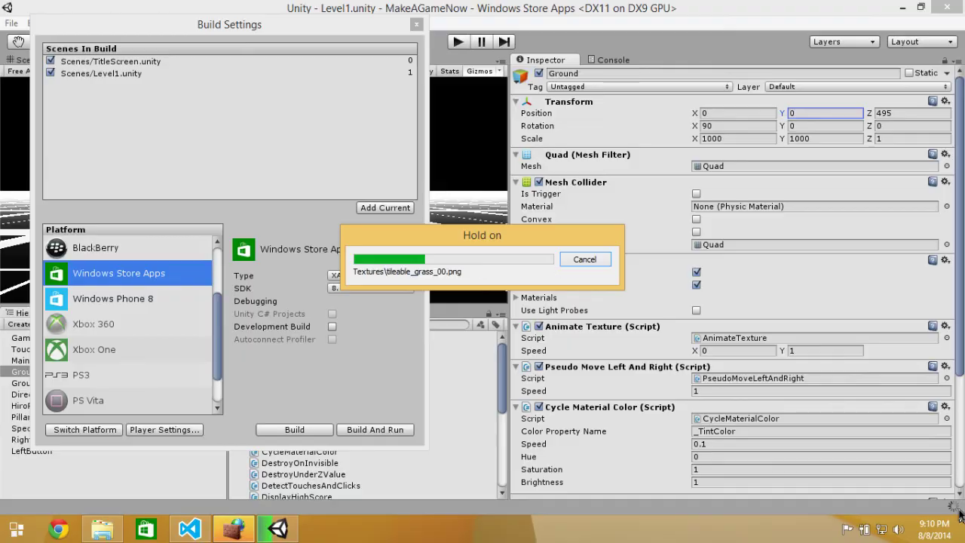
click(962, 528)
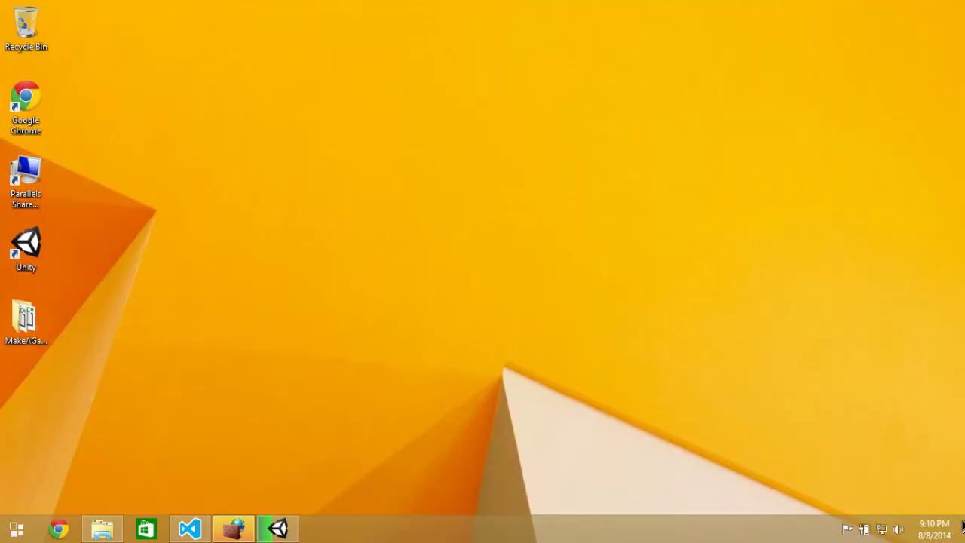
Refresh the desktop to show the new build files and return to Unity.
right_click(471, 263)
click(505, 309)
click(278, 527)
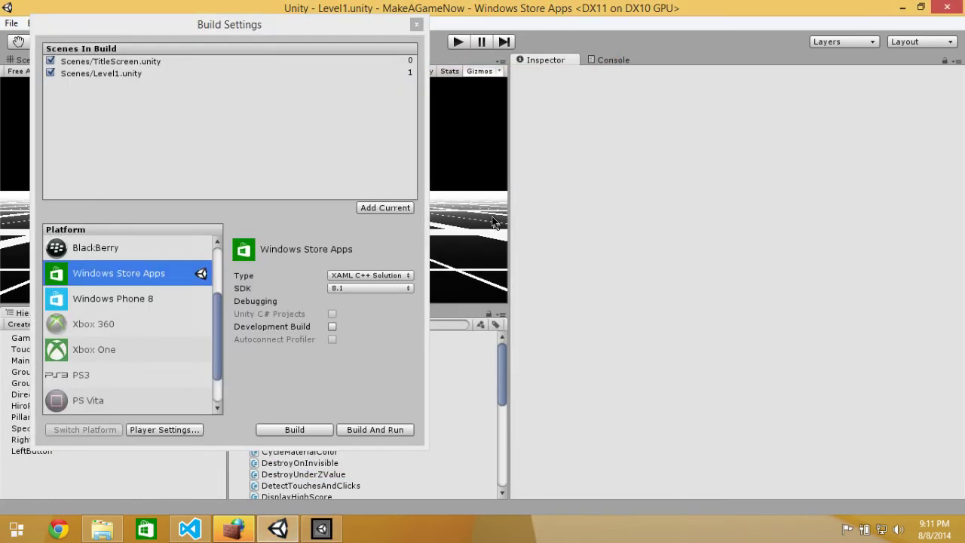
Bring the MakeAGameNow game window forward, move it up, and widen it so the title fits.
click(321, 529)
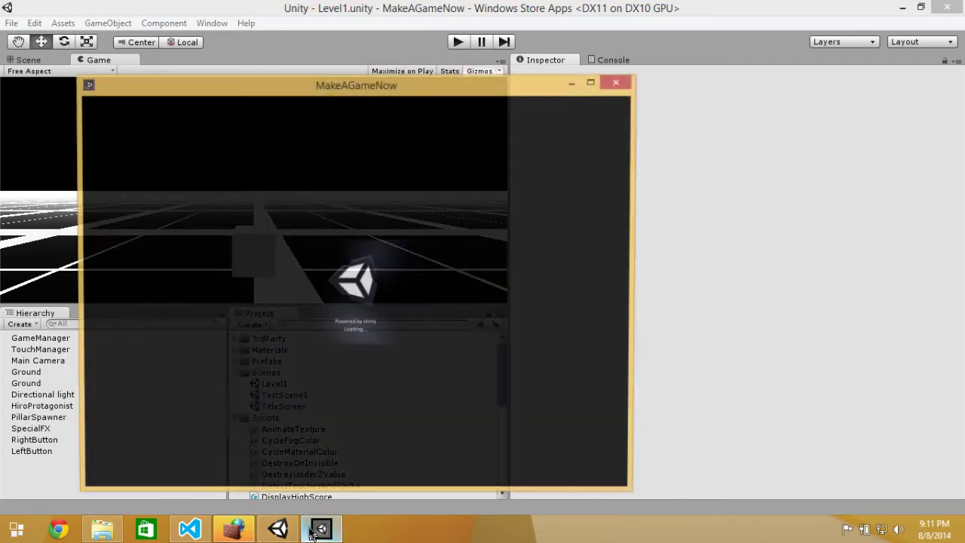
click(323, 530)
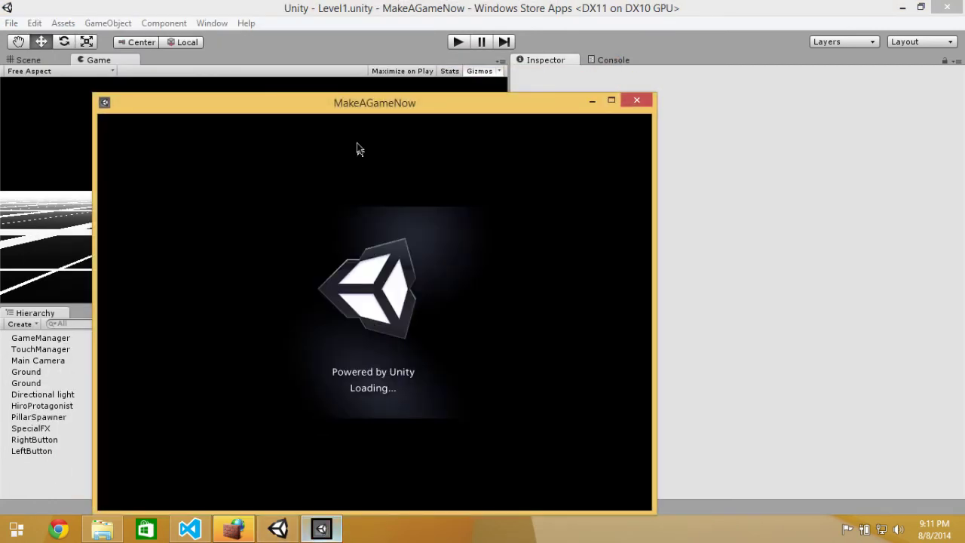
drag(324, 103, 325, 48)
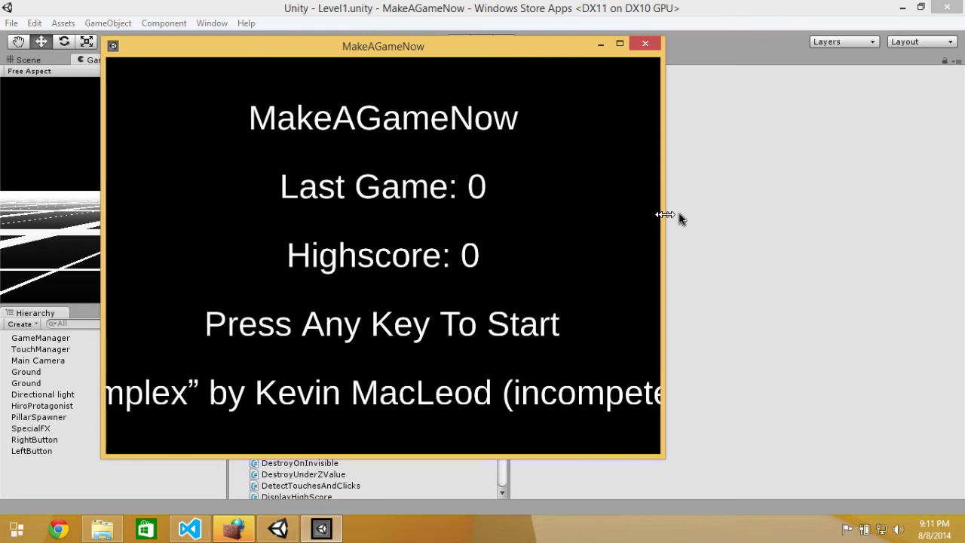
drag(664, 217, 818, 226)
Play a few rounds from the title screen, then close the game and Build Settings.
click(623, 218)
click(623, 218)
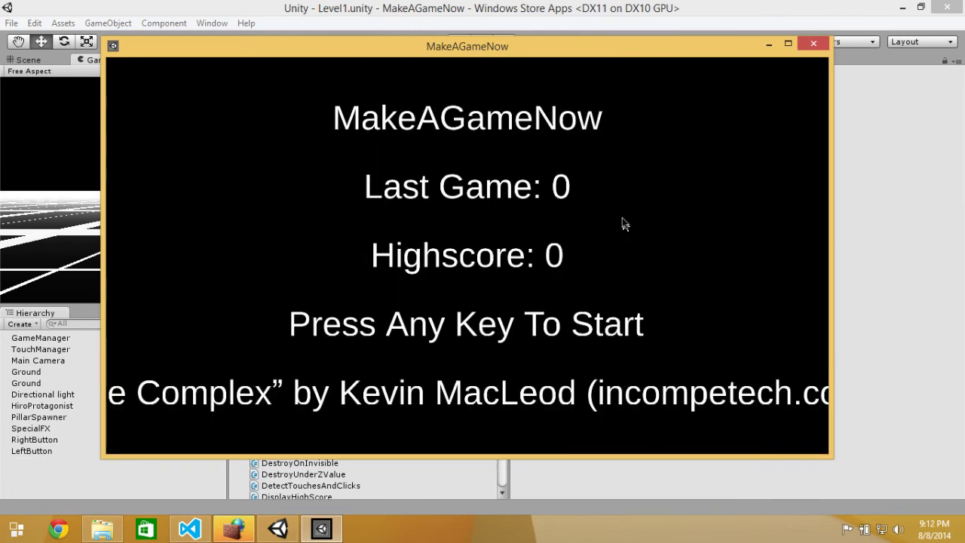
click(623, 218)
click(623, 224)
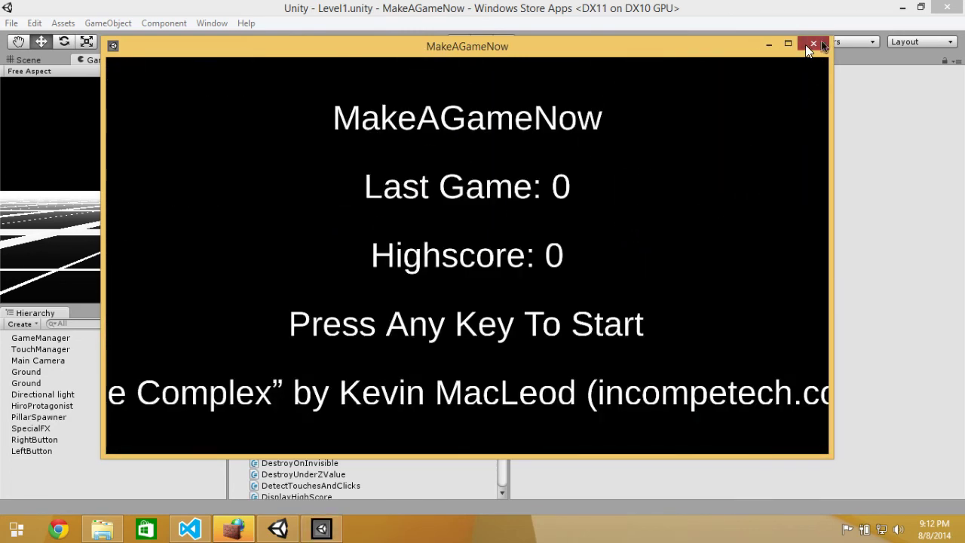
click(813, 43)
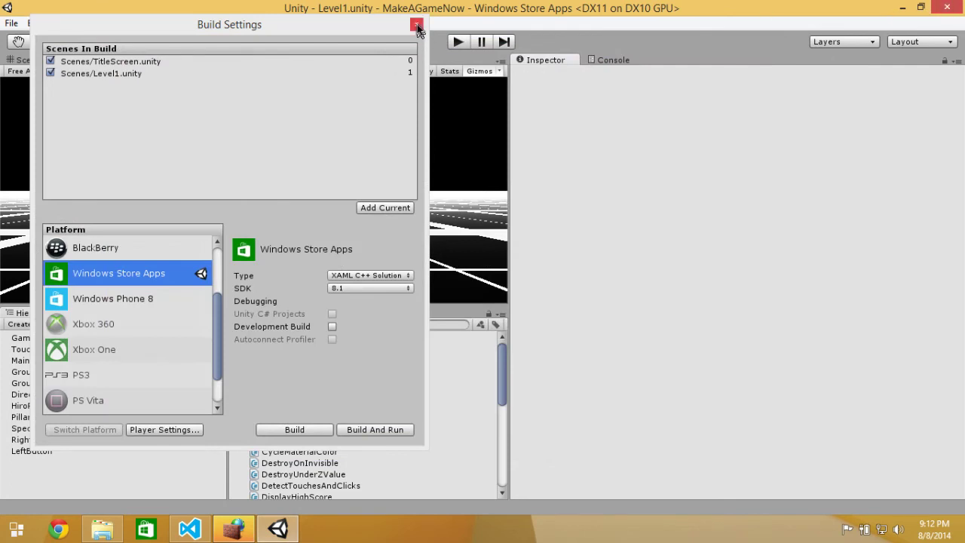
click(417, 25)
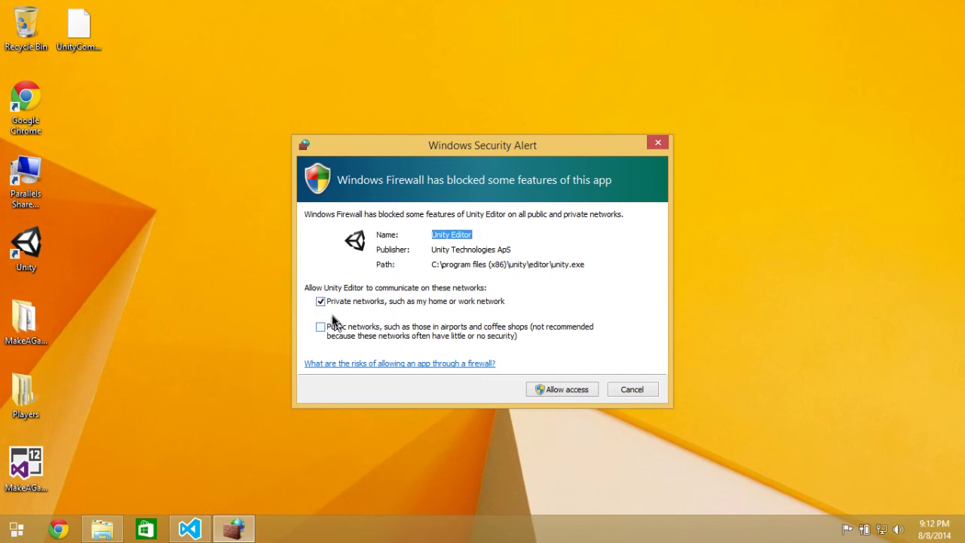
Allow Unity Editor through the firewall, browse the Players > Windows81 > X86 output, then close Explorer.
click(578, 391)
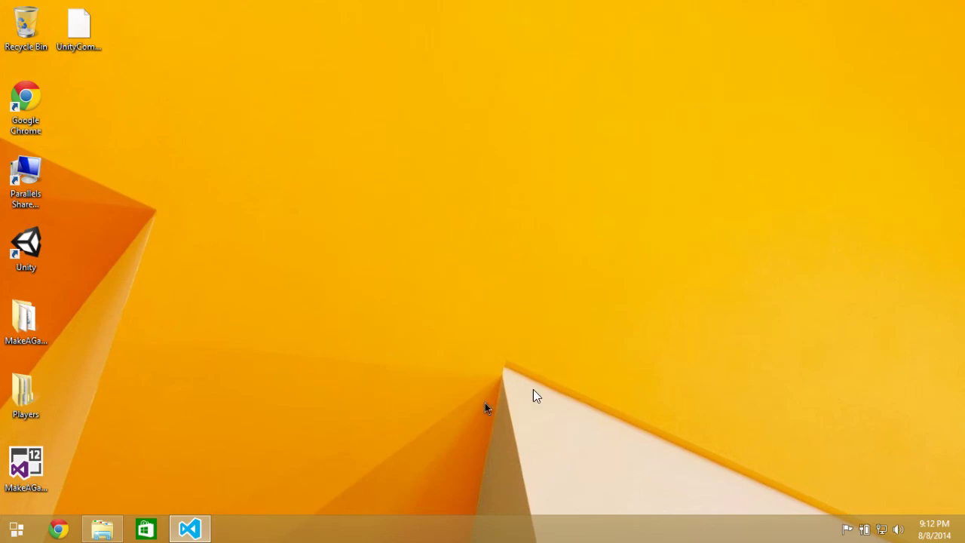
mouse_move(190, 528)
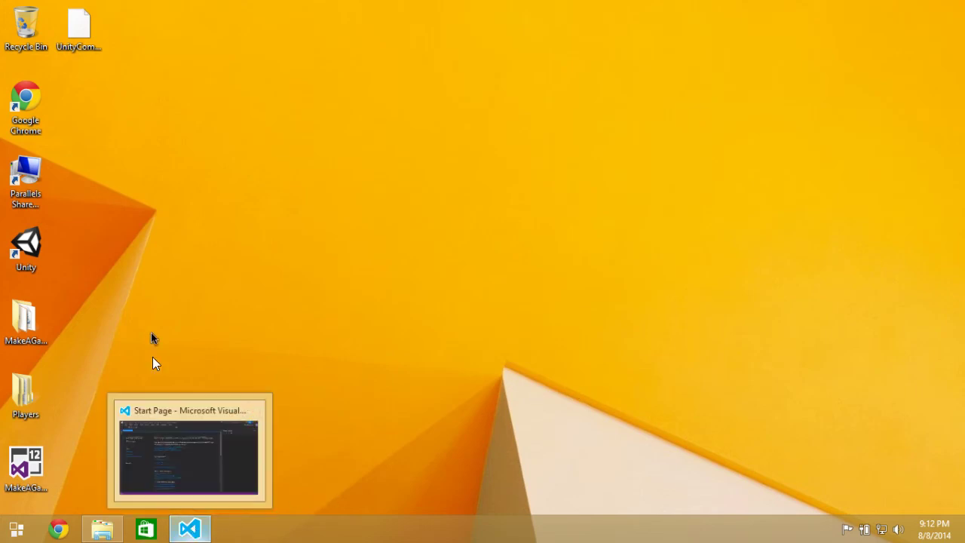
click(21, 457)
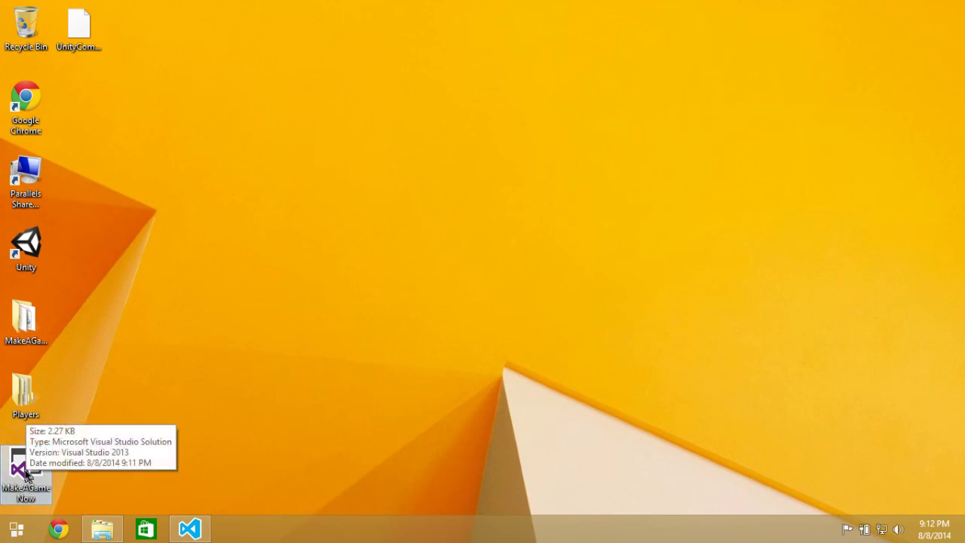
double_click(25, 393)
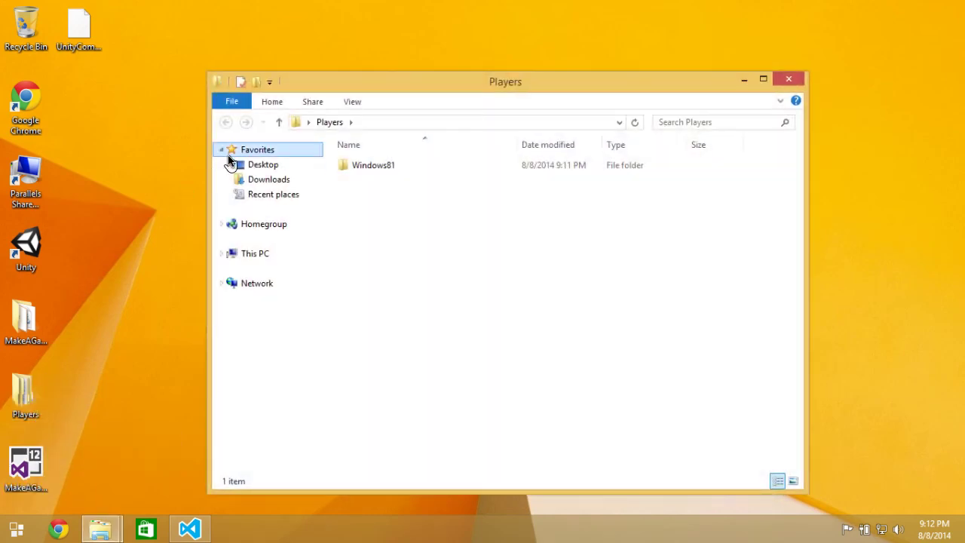
double_click(369, 169)
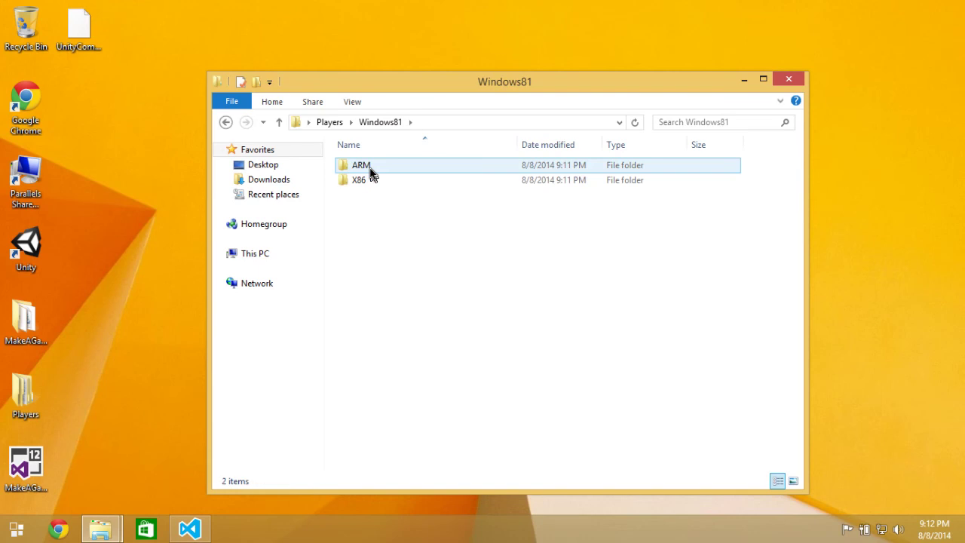
double_click(368, 178)
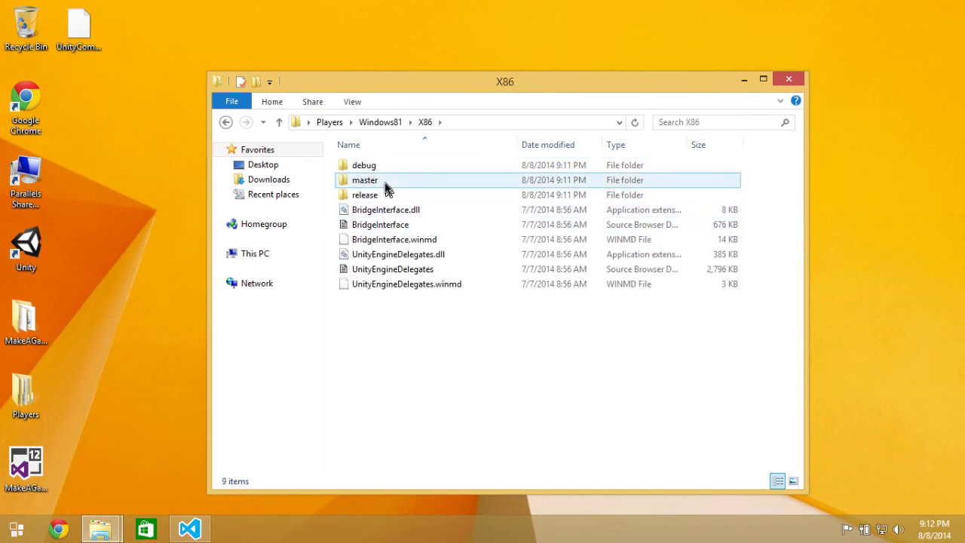
click(789, 76)
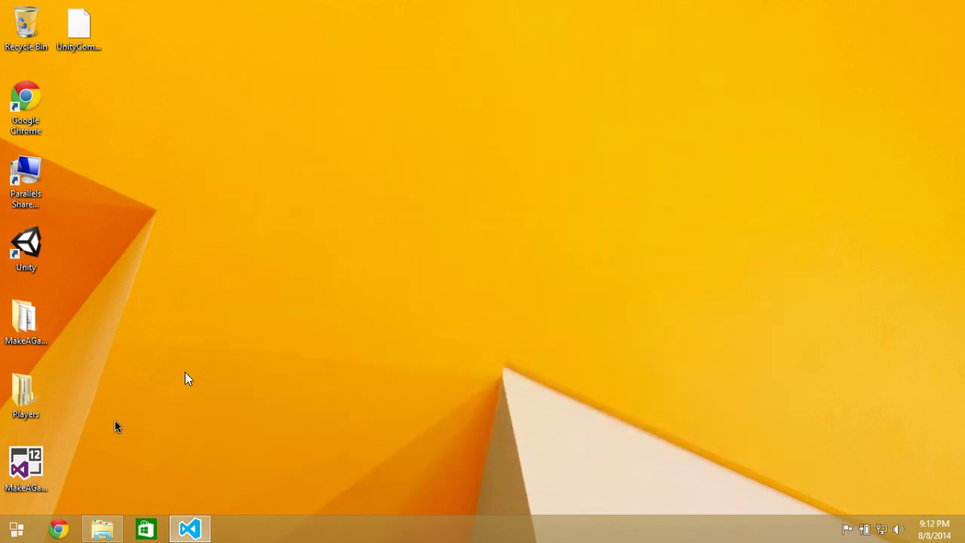
Delete UnityCommon.props, the other build files and the MakeAGame Now project folder from the desktop.
click(81, 34)
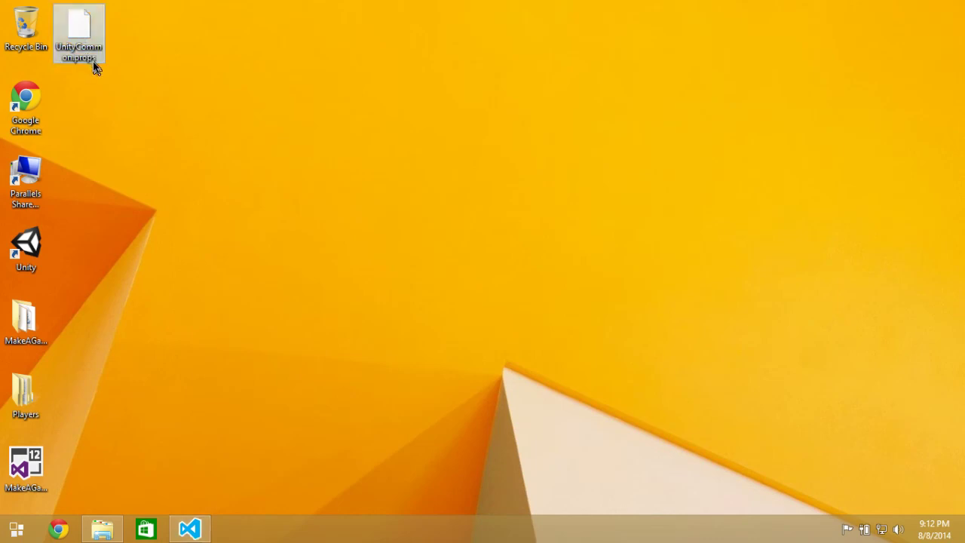
click(149, 70)
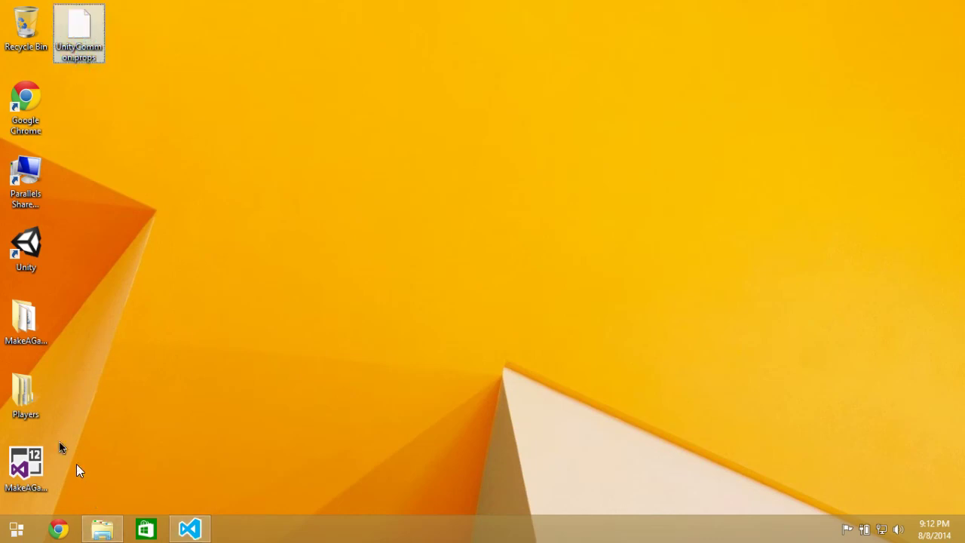
right_click(28, 405)
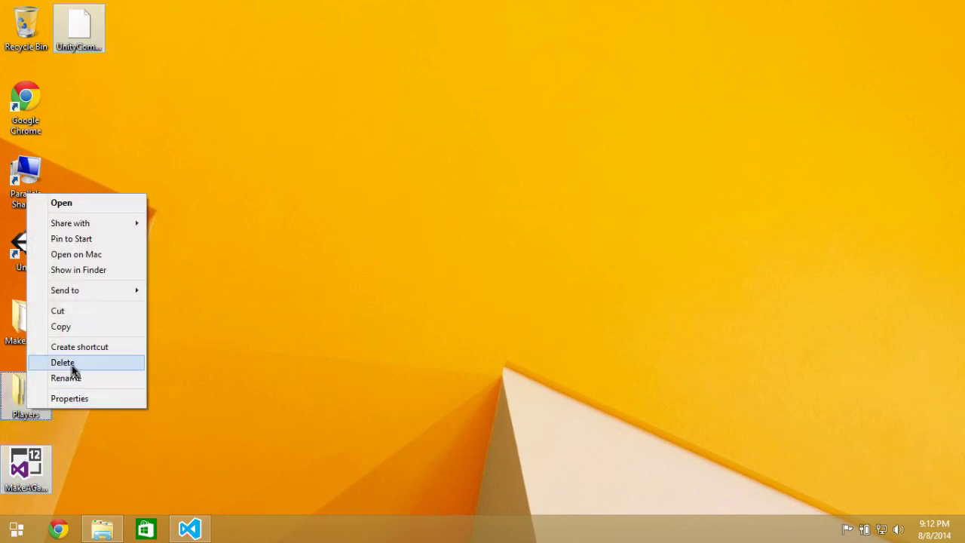
click(63, 362)
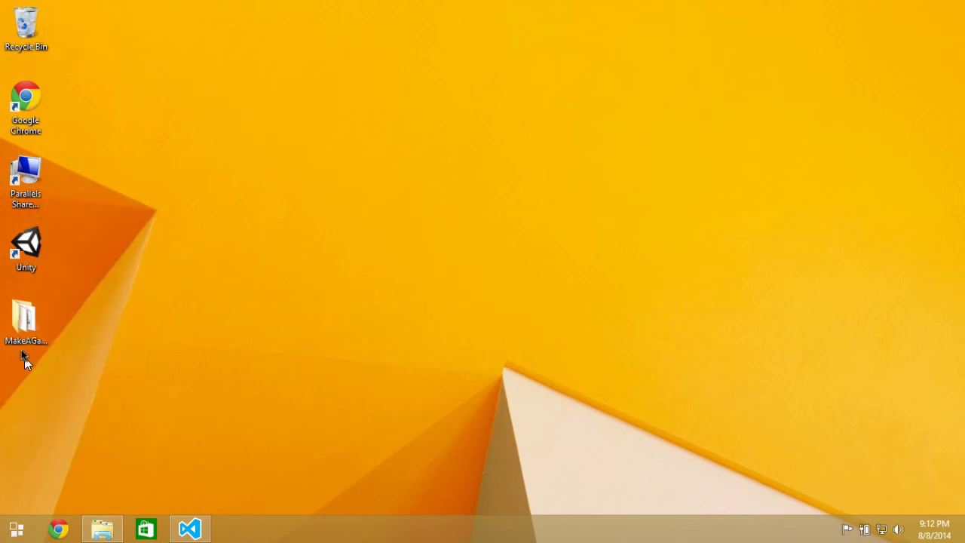
right_click(23, 322)
click(78, 273)
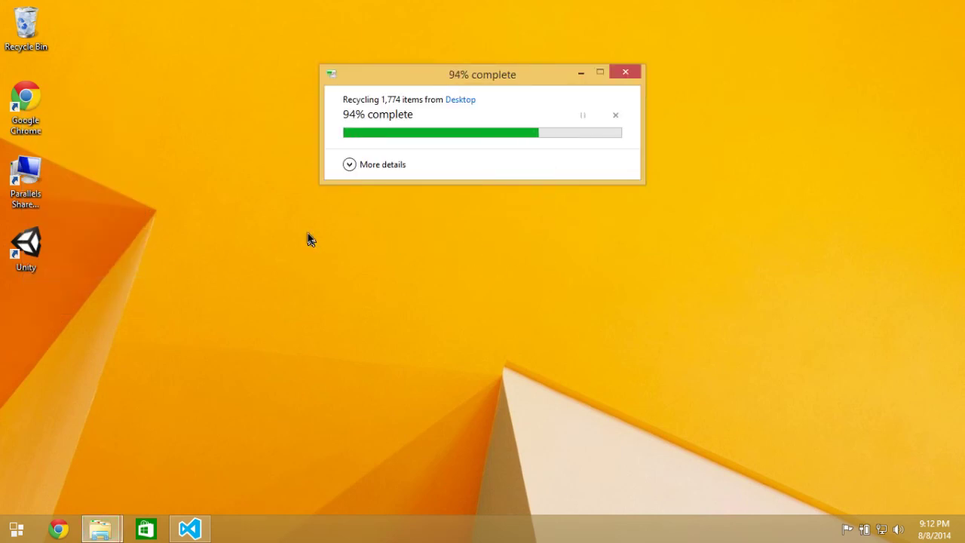
Choose the Main Screen recording setup on the Mac desktop, then shut Windows down.
key(ctrl+Left)
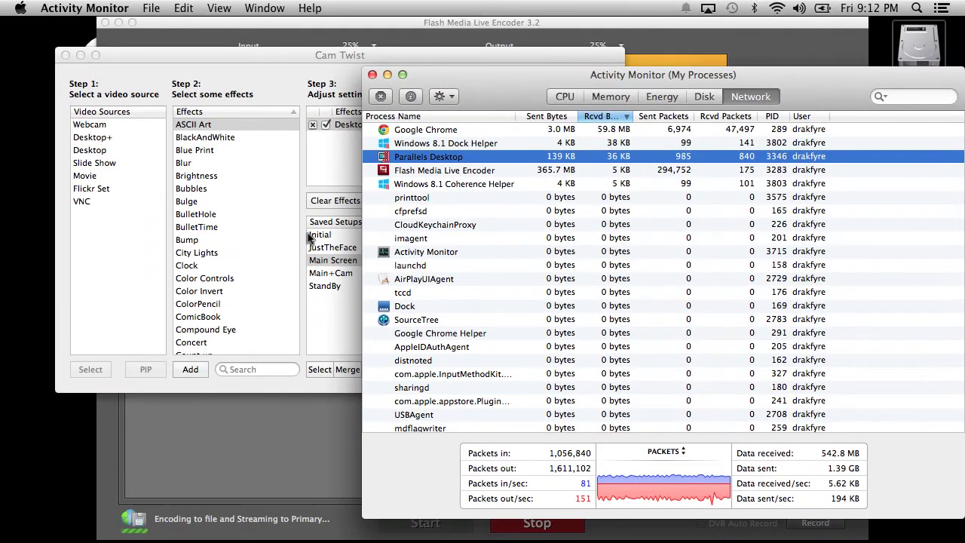
click(335, 264)
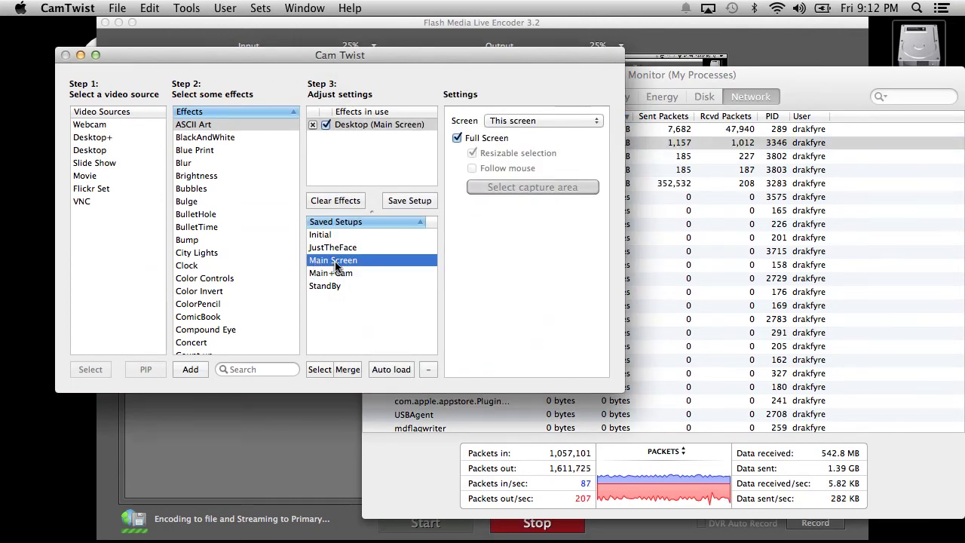
key(ctrl+Right)
click(16, 530)
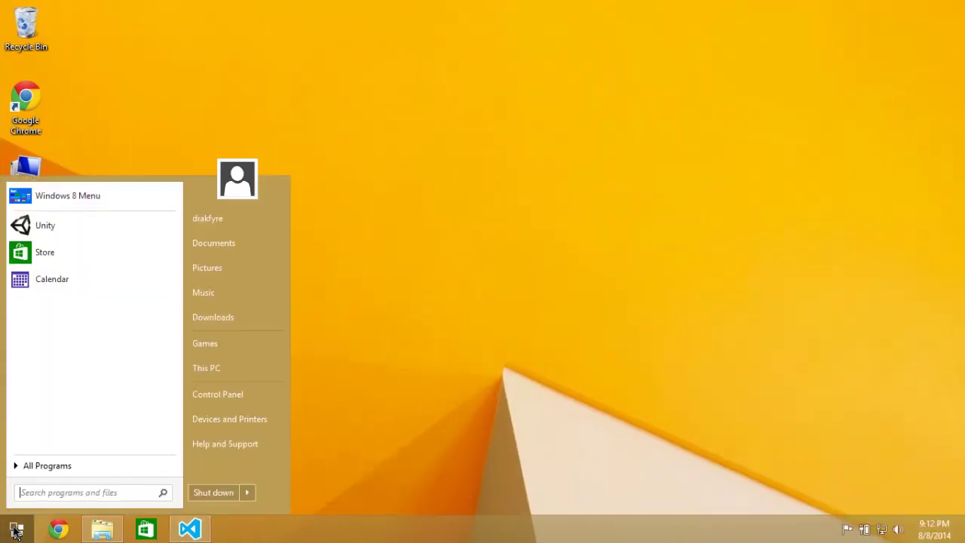
click(228, 492)
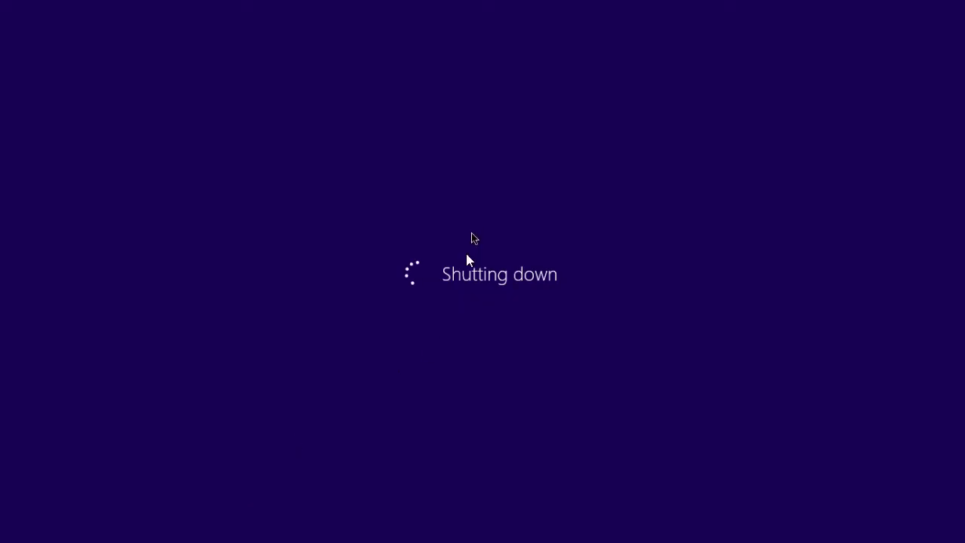